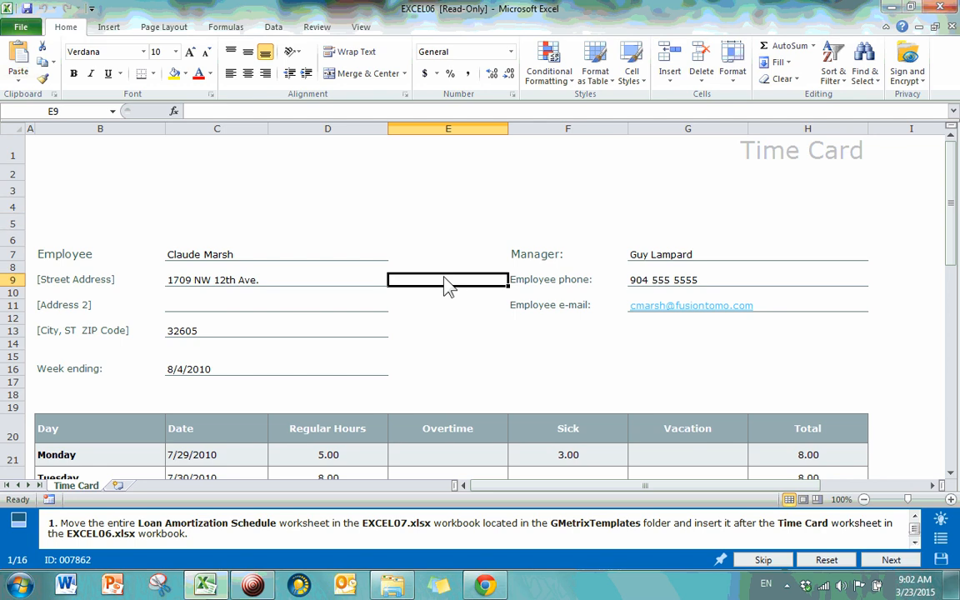
Step: Select cells E7, E6 and E14 while browsing the Formulas, Page Layout, Review and File tabs
{"action": "left_click", "coordinate": [443, 255]}
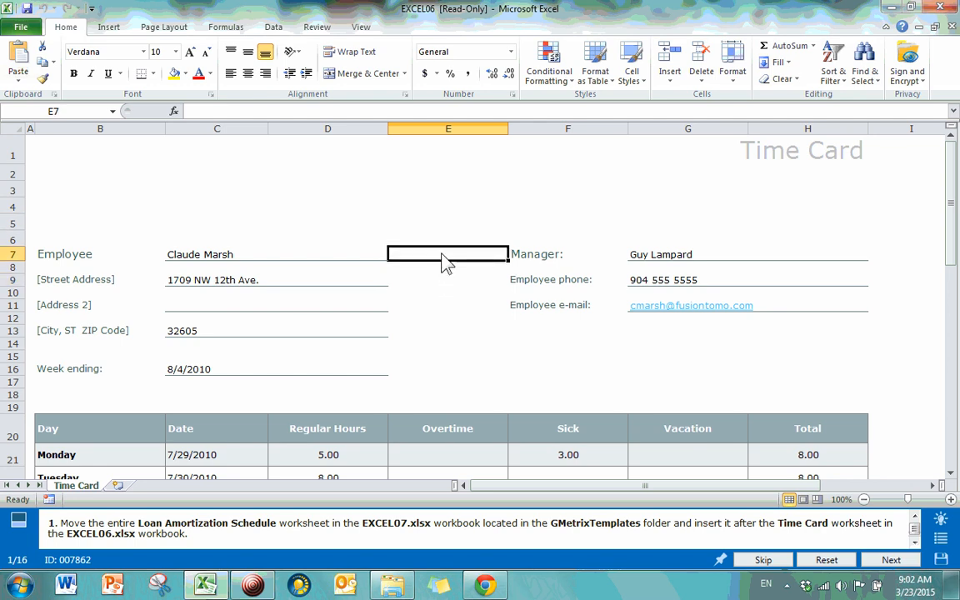
{"action": "left_click", "coordinate": [442, 242]}
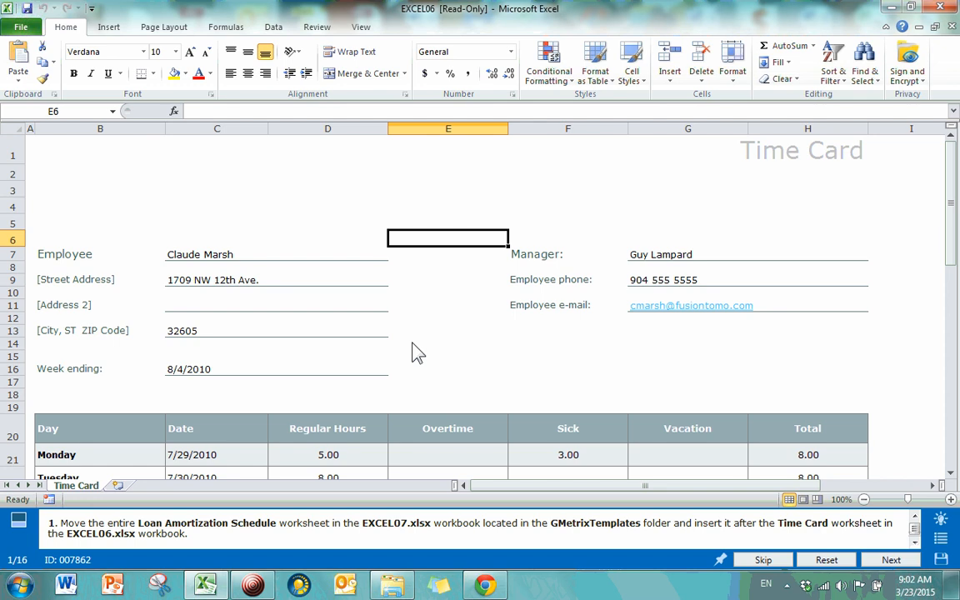
{"action": "left_click", "coordinate": [226, 26]}
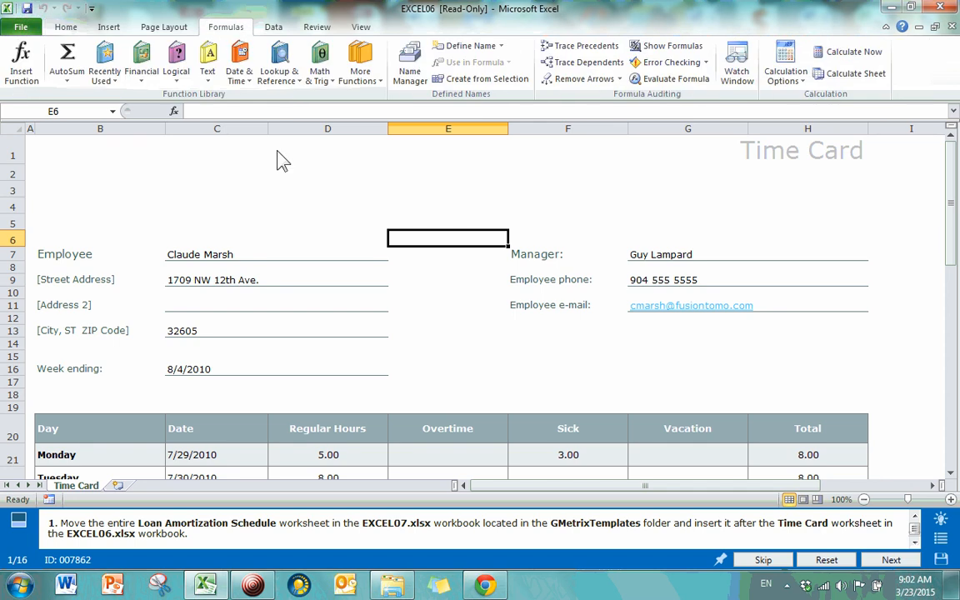
{"action": "left_click", "coordinate": [164, 28]}
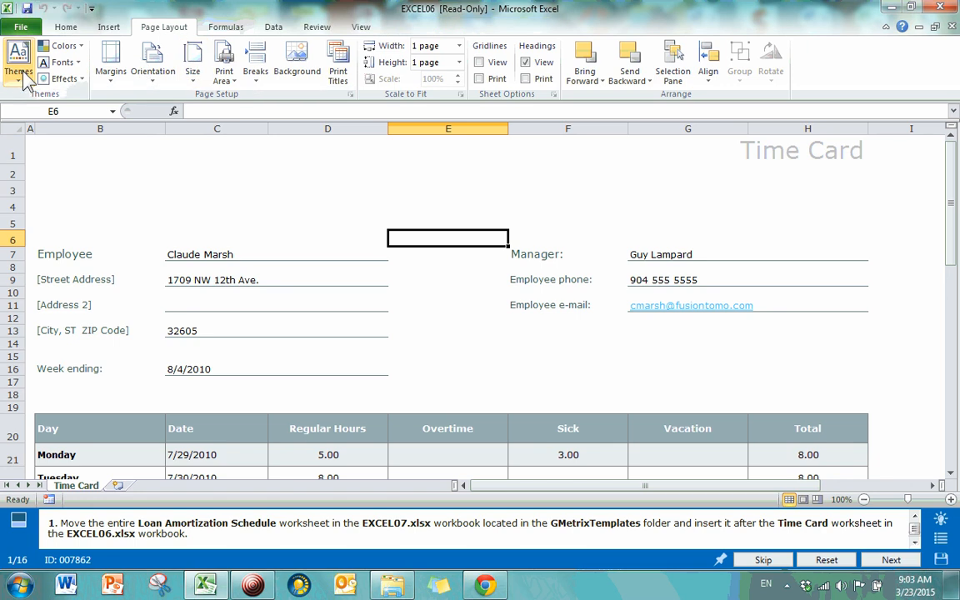
{"action": "left_click", "coordinate": [327, 26]}
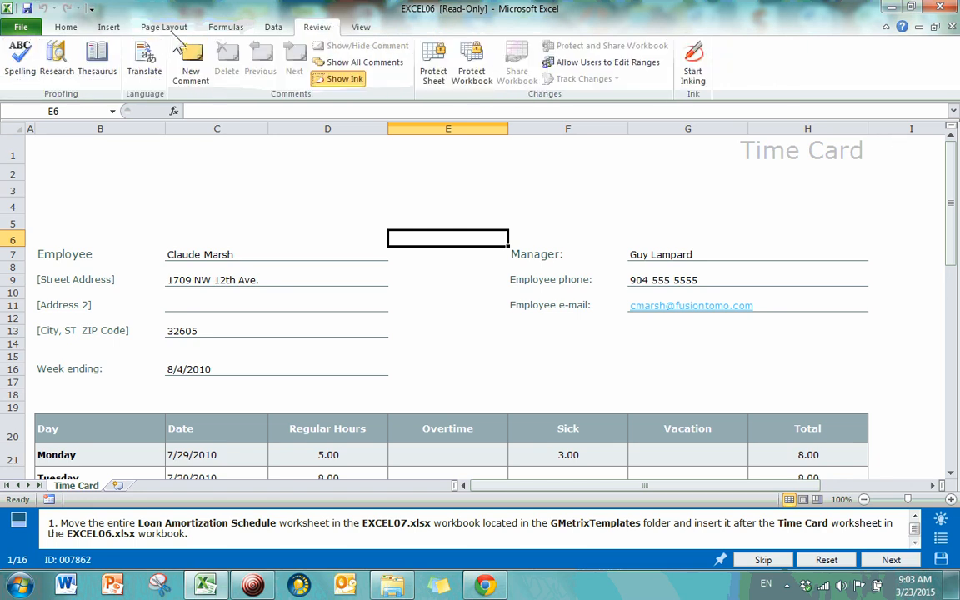
{"action": "left_click", "coordinate": [171, 28]}
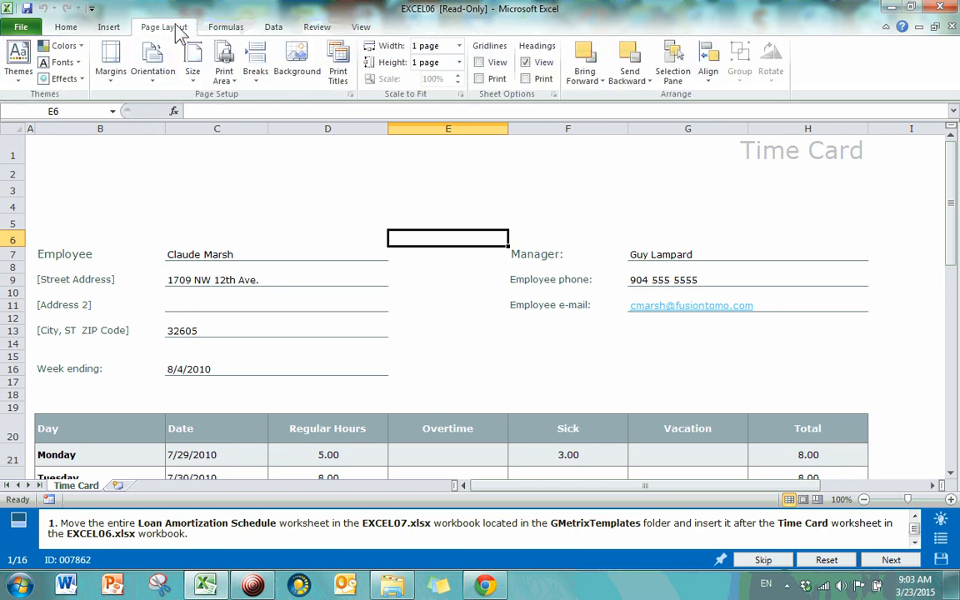
{"action": "left_click", "coordinate": [21, 27]}
{"action": "left_click", "coordinate": [145, 26]}
{"action": "left_click", "coordinate": [74, 28]}
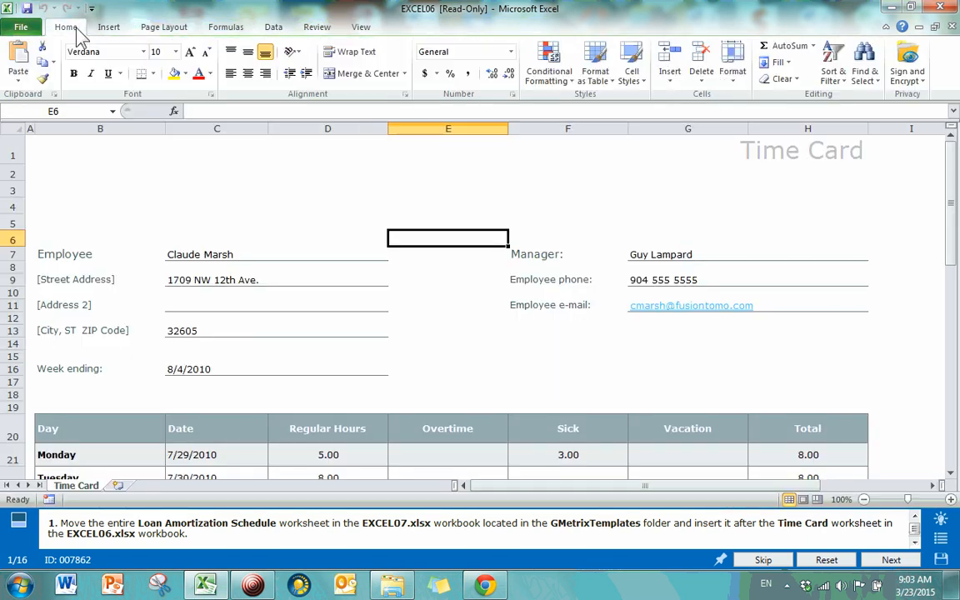
{"action": "left_click", "coordinate": [402, 345]}
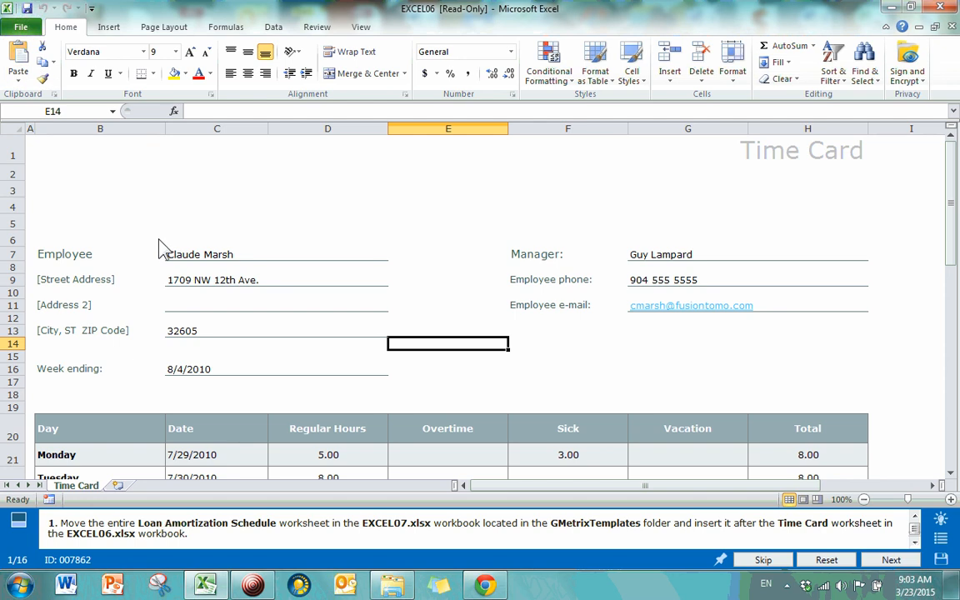
Step: Open the EXCEL07 workbook from the GMetrixTemplates folder
{"action": "left_click", "coordinate": [21, 28]}
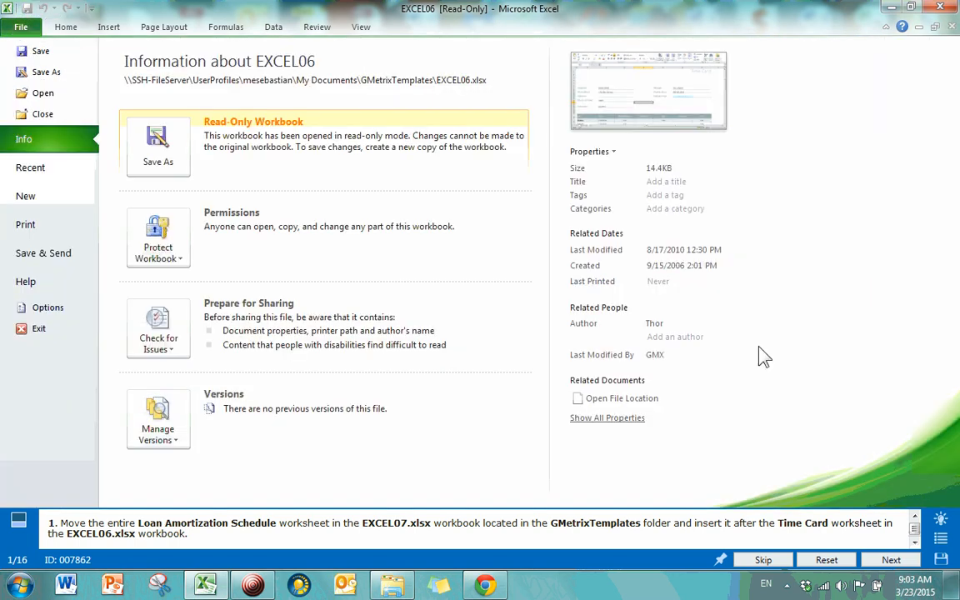
{"action": "left_click", "coordinate": [72, 99]}
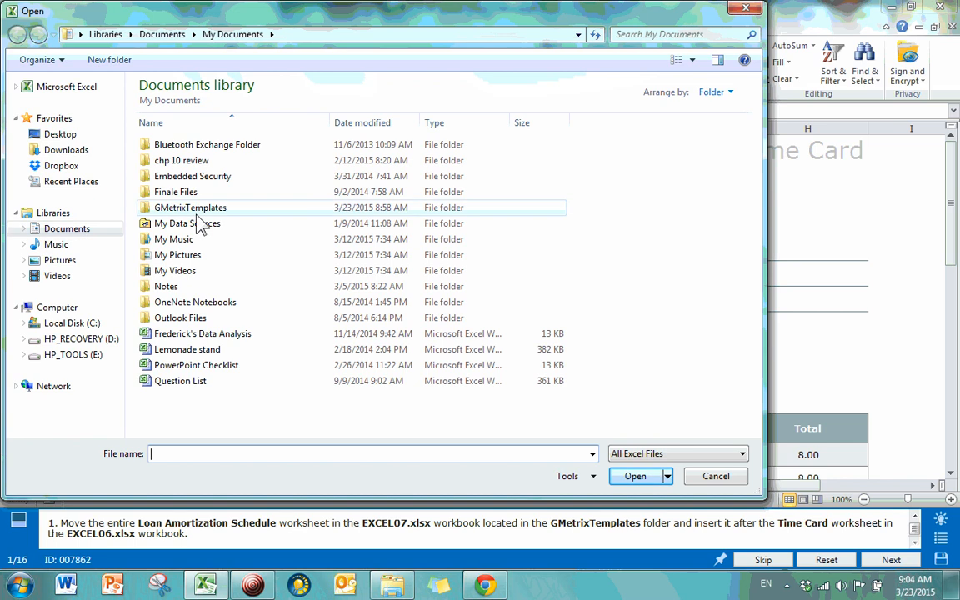
{"action": "double_click", "coordinate": [198, 209]}
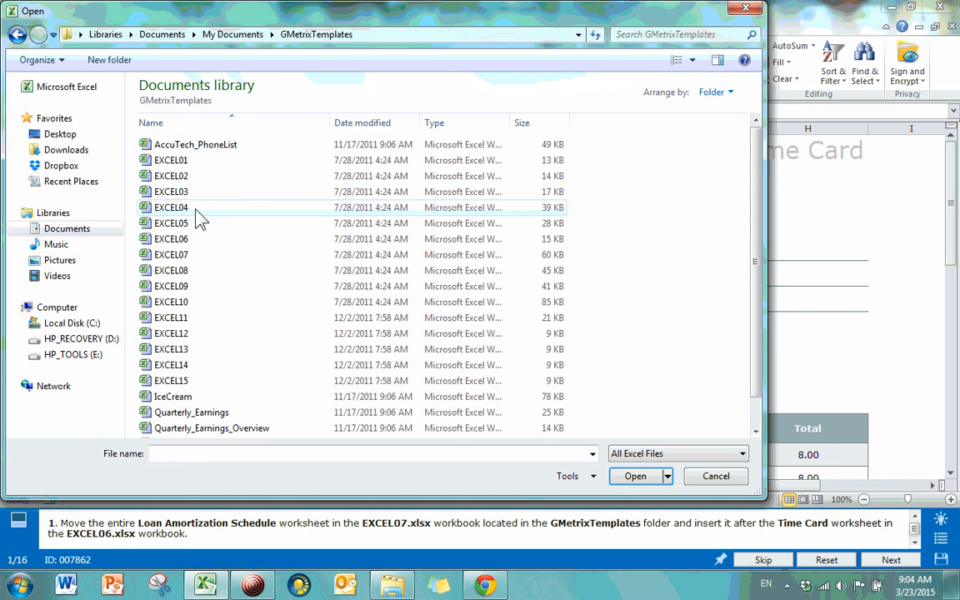
{"action": "double_click", "coordinate": [177, 256]}
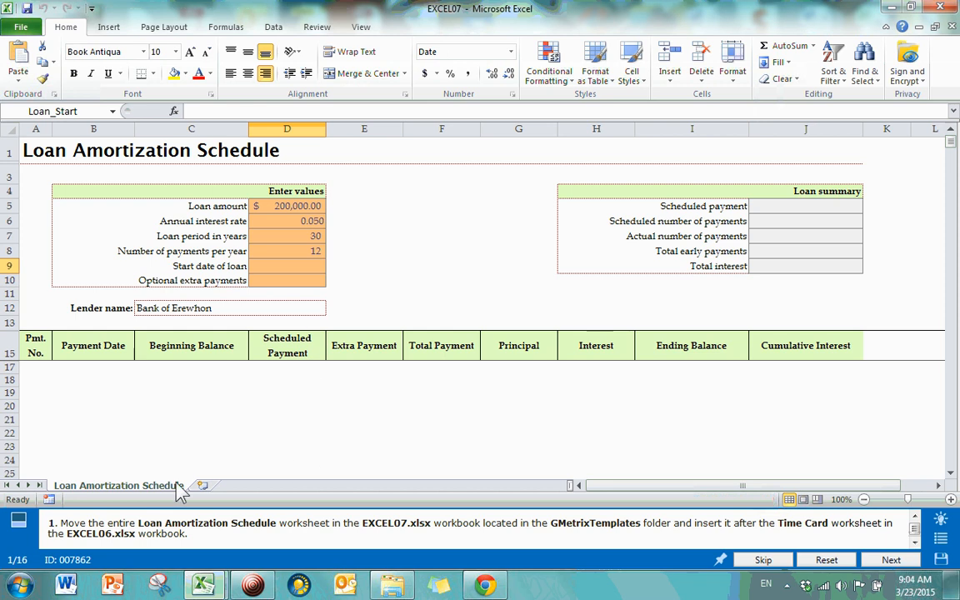
Step: Move the Loan Amortization Schedule sheet to the end of EXCEL06.xlsx with Move or Copy
{"action": "right_click", "coordinate": [165, 494]}
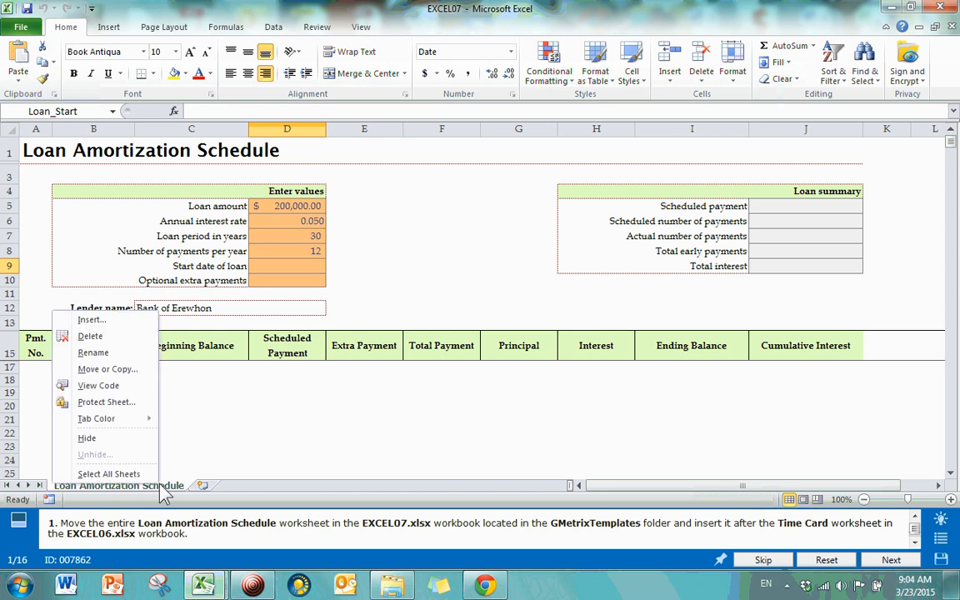
{"action": "left_click", "coordinate": [134, 370]}
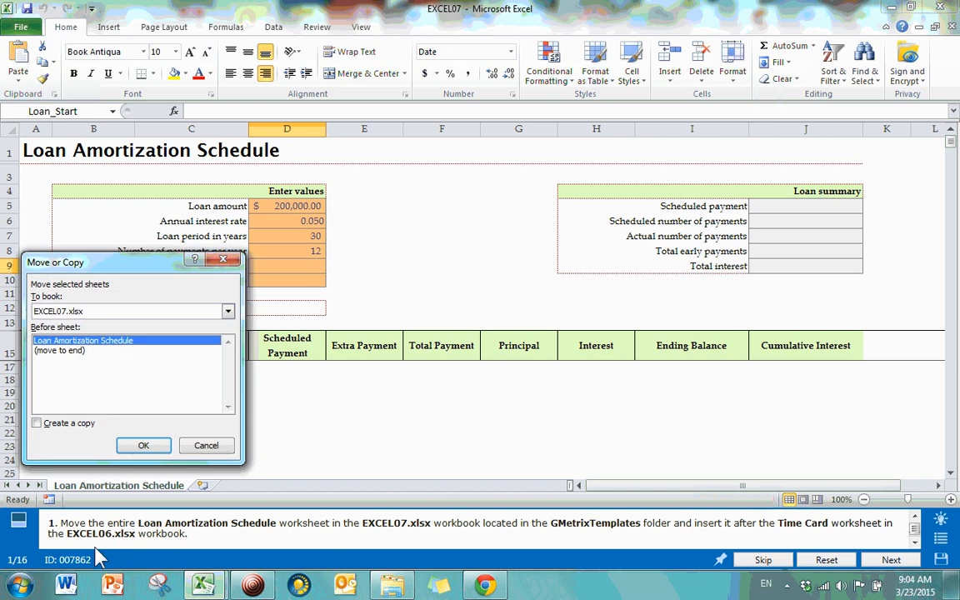
{"action": "left_click", "coordinate": [227, 311]}
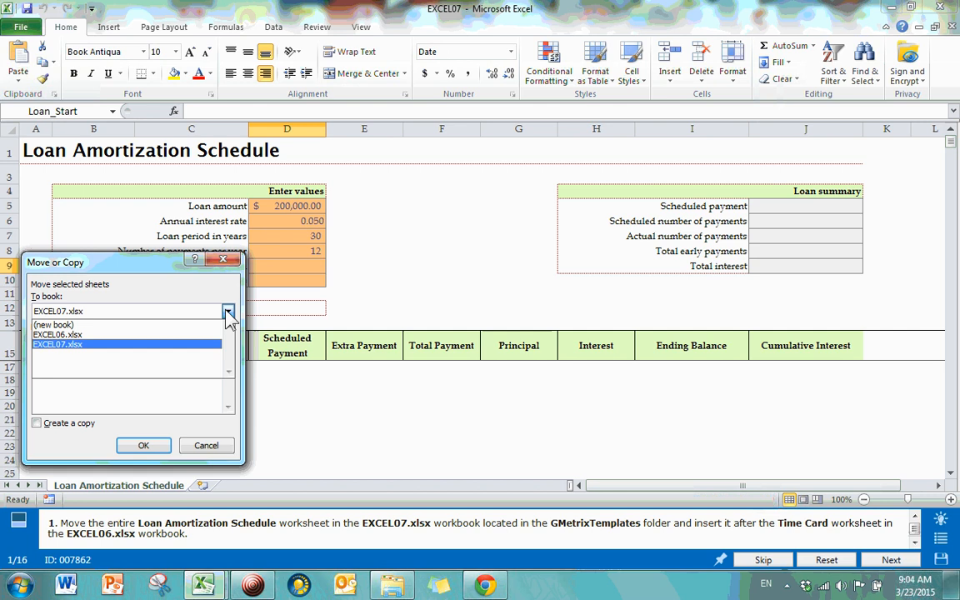
{"action": "left_click", "coordinate": [83, 333]}
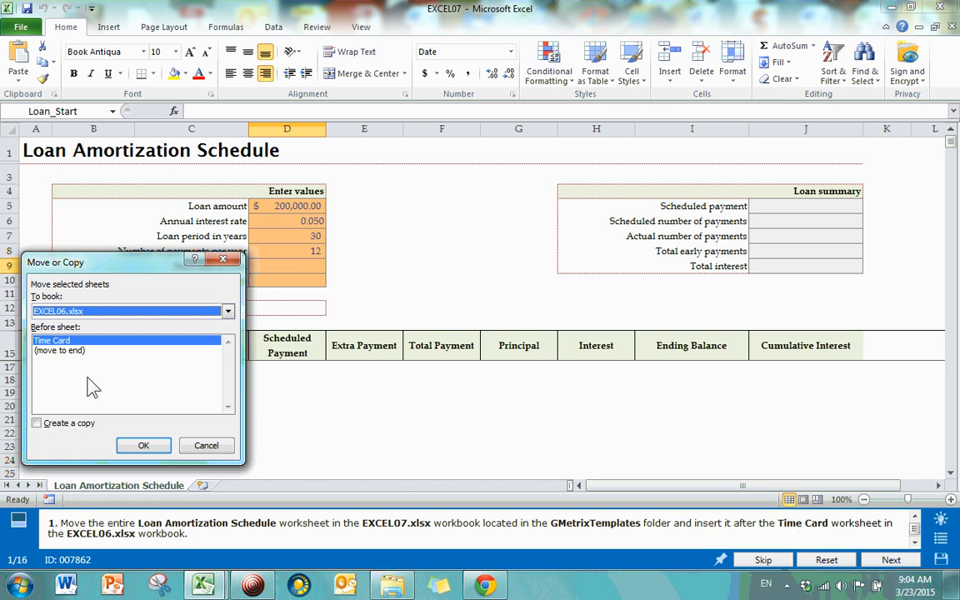
{"action": "left_click", "coordinate": [60, 344]}
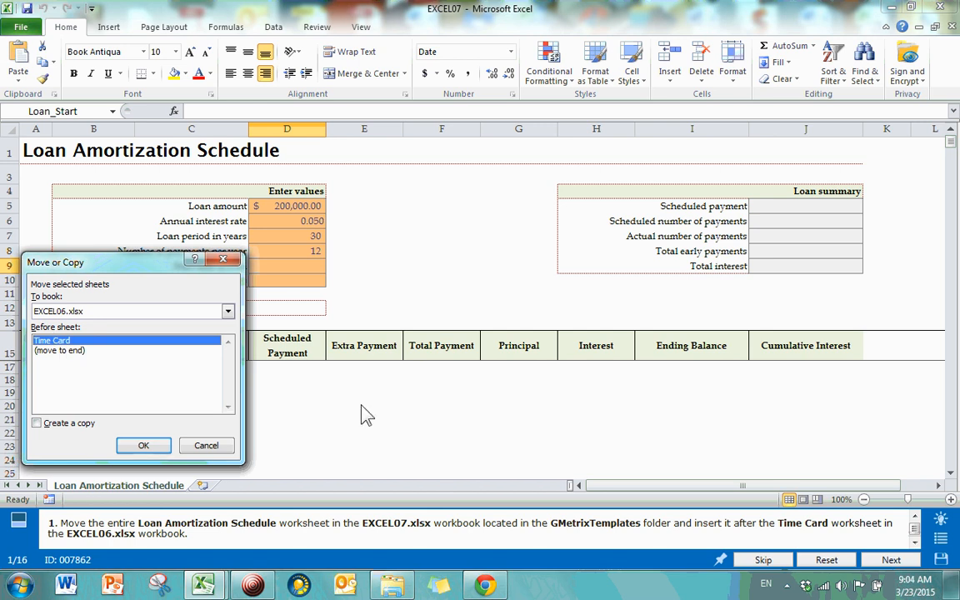
{"action": "double_click", "coordinate": [60, 356]}
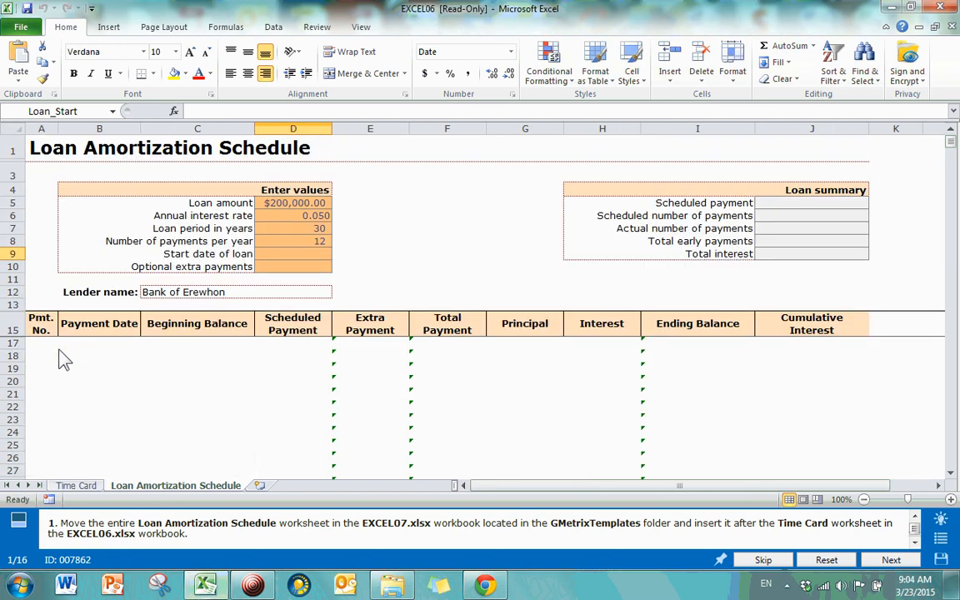
Step: Check the Time Card and Loan Amortization Schedule sheets in EXCEL06, ending on Time Card
{"action": "left_click", "coordinate": [77, 486]}
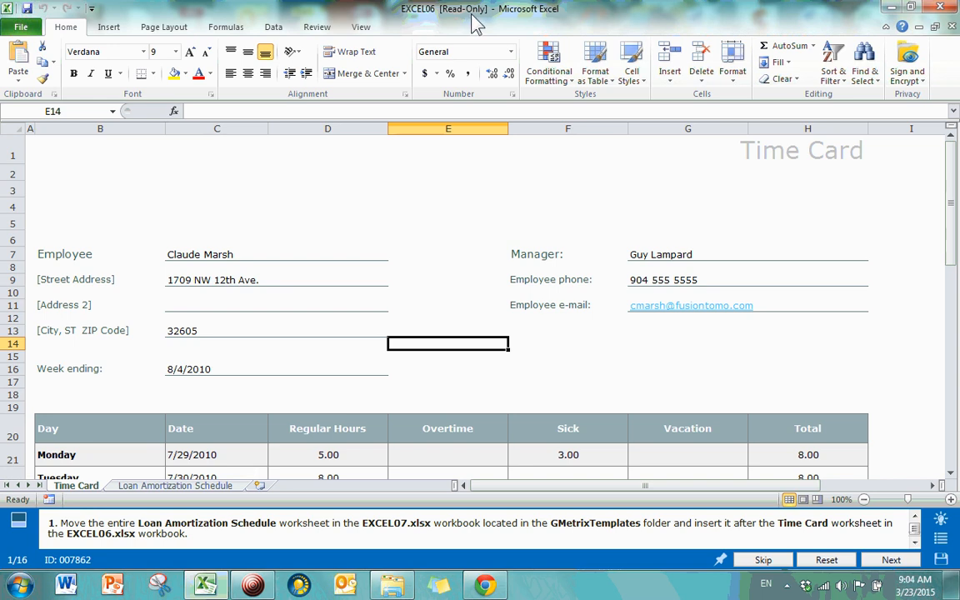
{"action": "left_click", "coordinate": [162, 485]}
{"action": "left_click", "coordinate": [87, 487]}
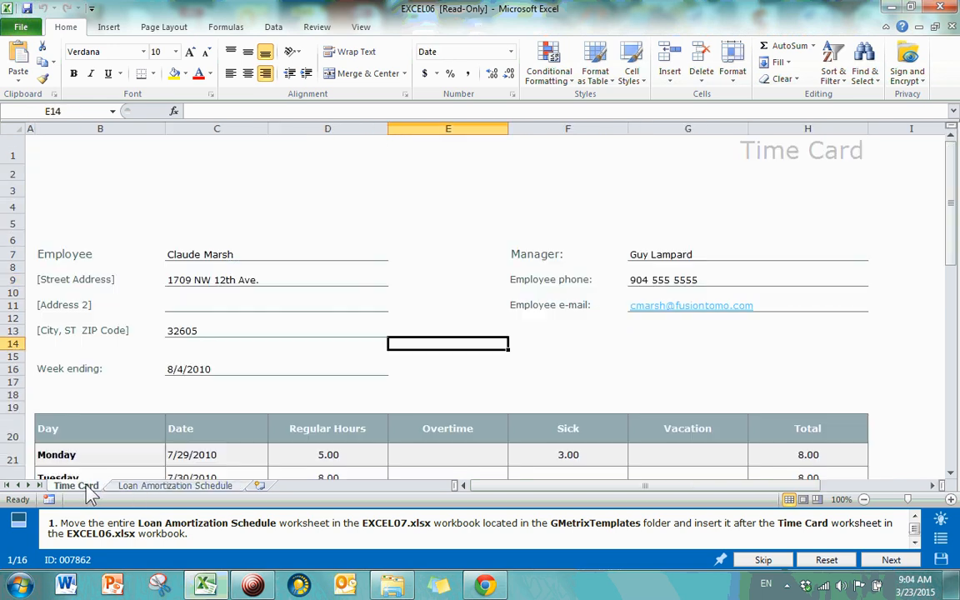
{"action": "left_click", "coordinate": [137, 486]}
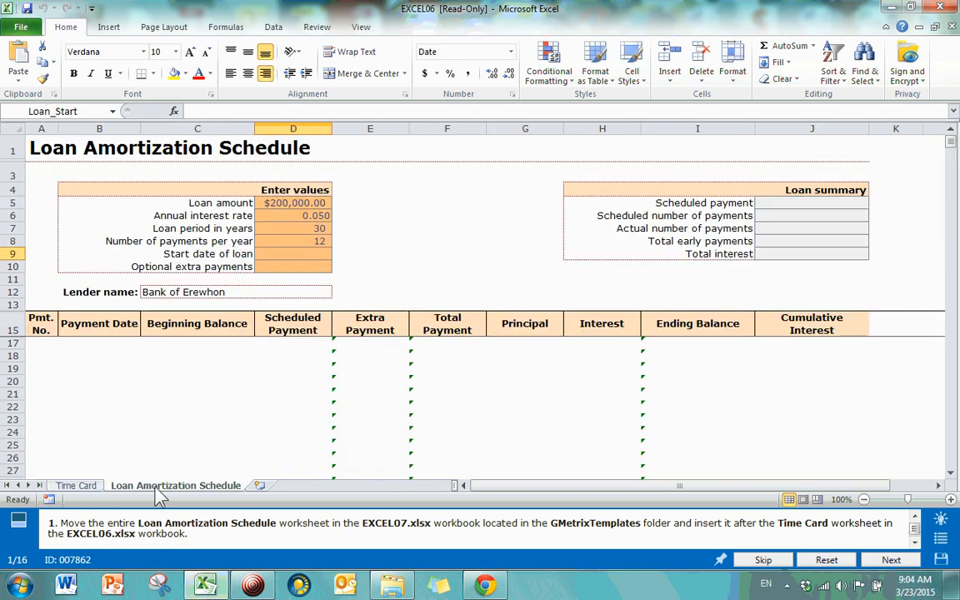
{"action": "left_click", "coordinate": [77, 486]}
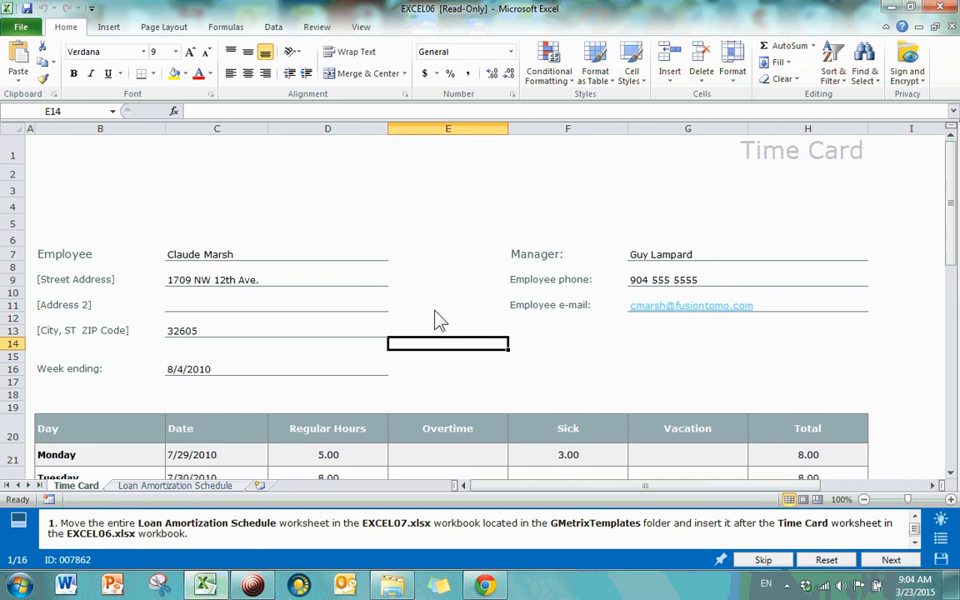
Step: Submit the worksheet-move task and continue to task 2 of 16 in EXCEL08
{"action": "left_click", "coordinate": [892, 561]}
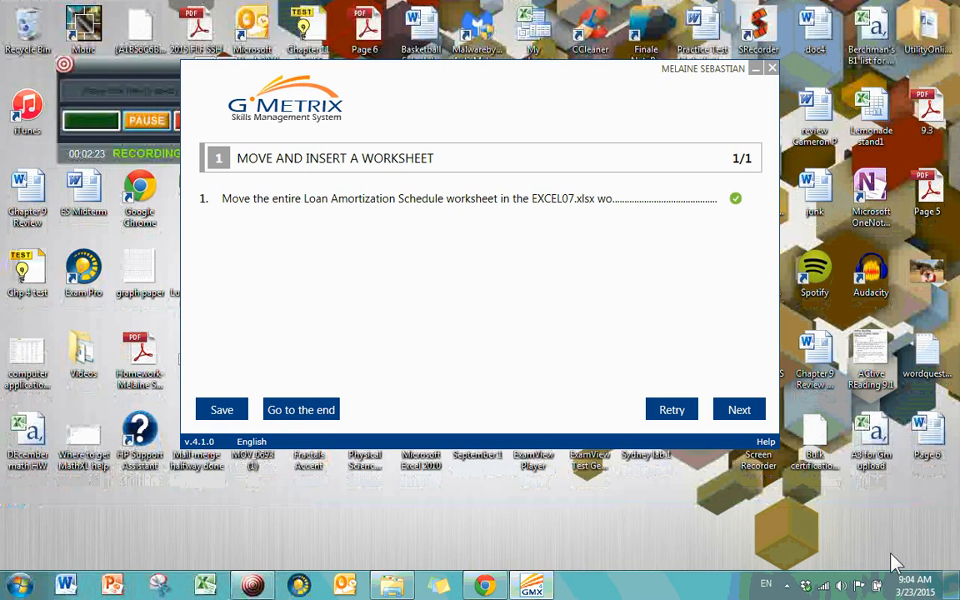
{"action": "left_click", "coordinate": [742, 417]}
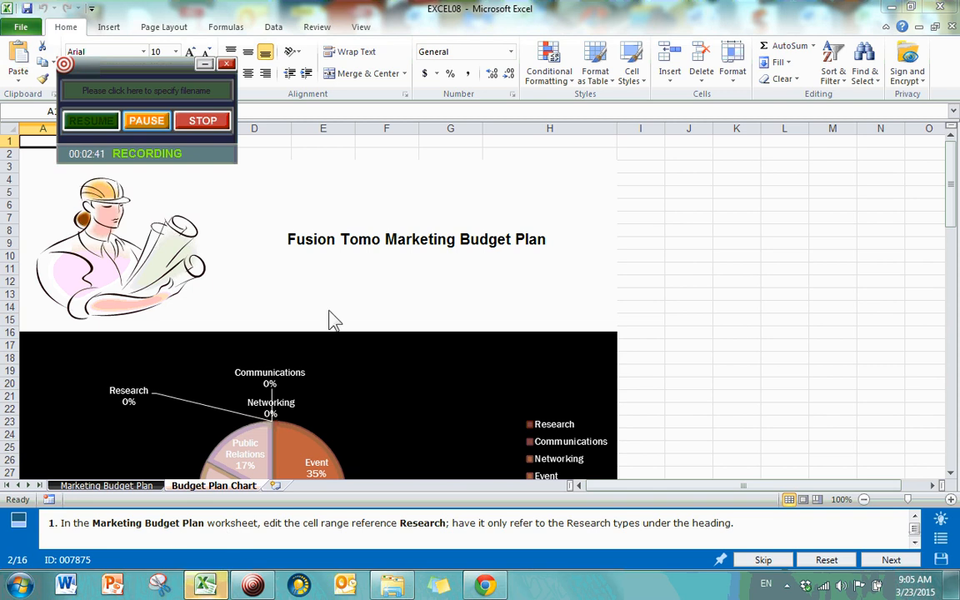
Step: Switch to the Marketing Budget Plan sheet
{"action": "left_click", "coordinate": [351, 248]}
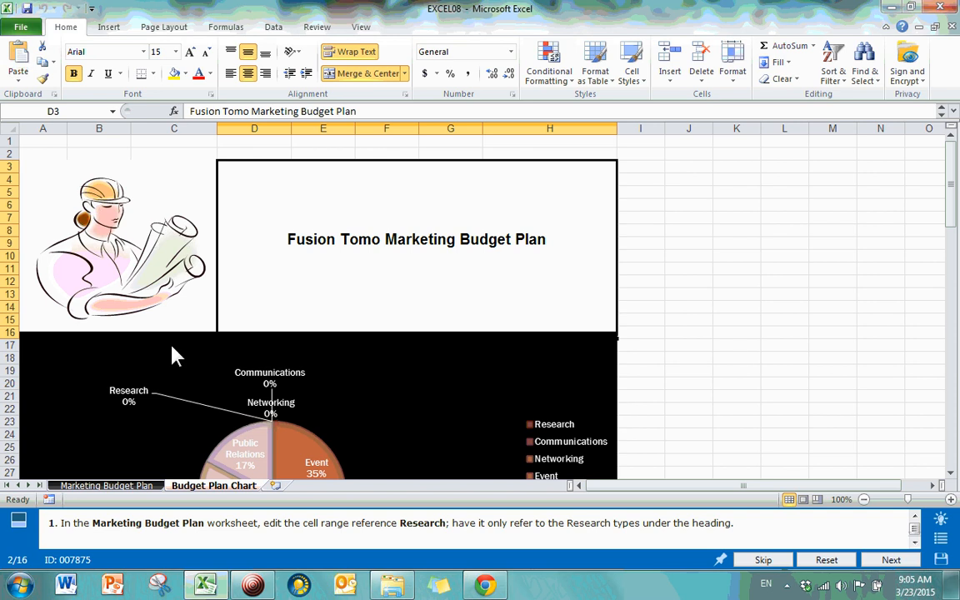
{"action": "left_click", "coordinate": [105, 488]}
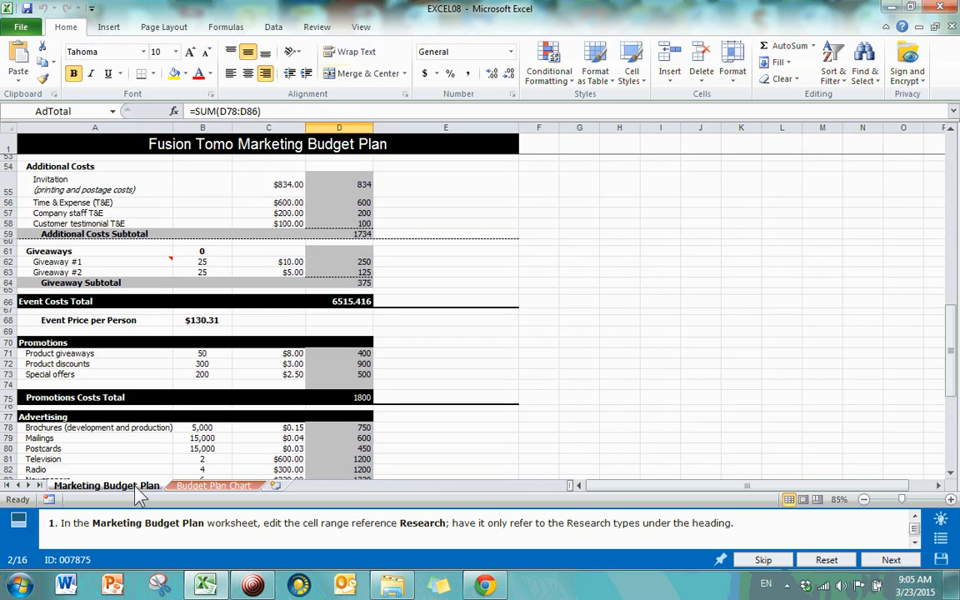
{"action": "left_click", "coordinate": [155, 487]}
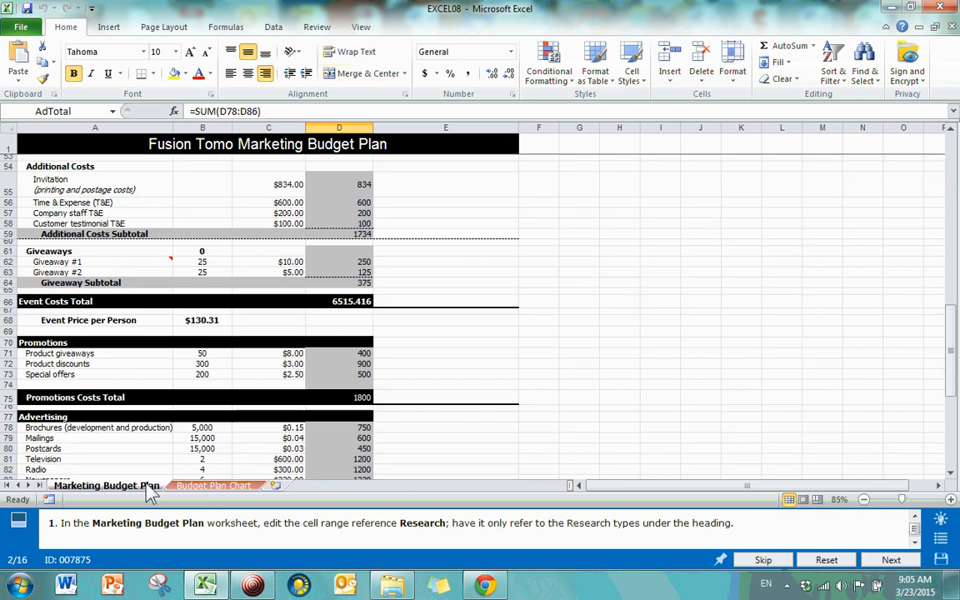
{"action": "left_click", "coordinate": [200, 490]}
{"action": "left_click", "coordinate": [150, 489]}
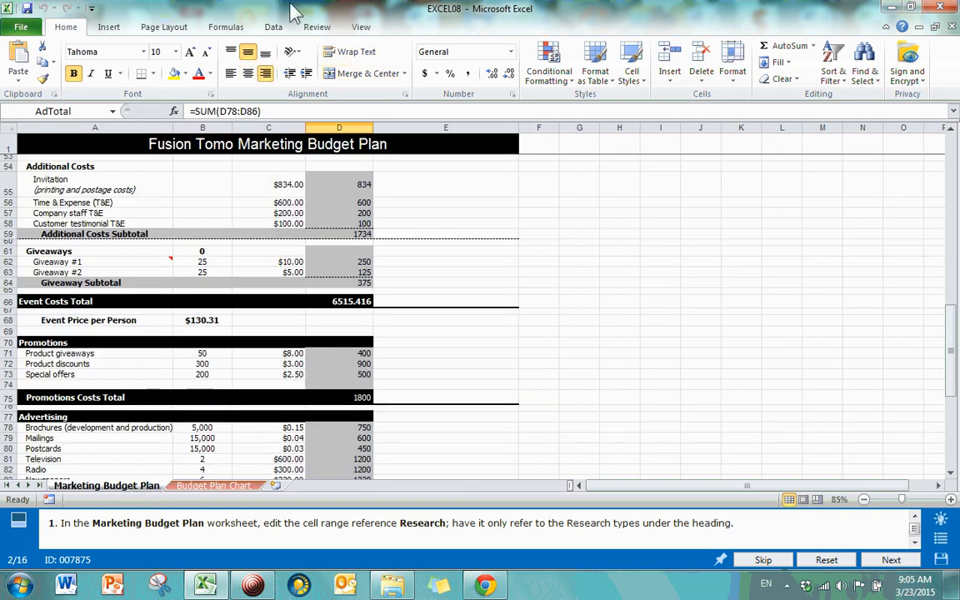
Step: Jump to the GrandTotal range from the Name Box, then select empty cell I75
{"action": "left_click", "coordinate": [236, 28]}
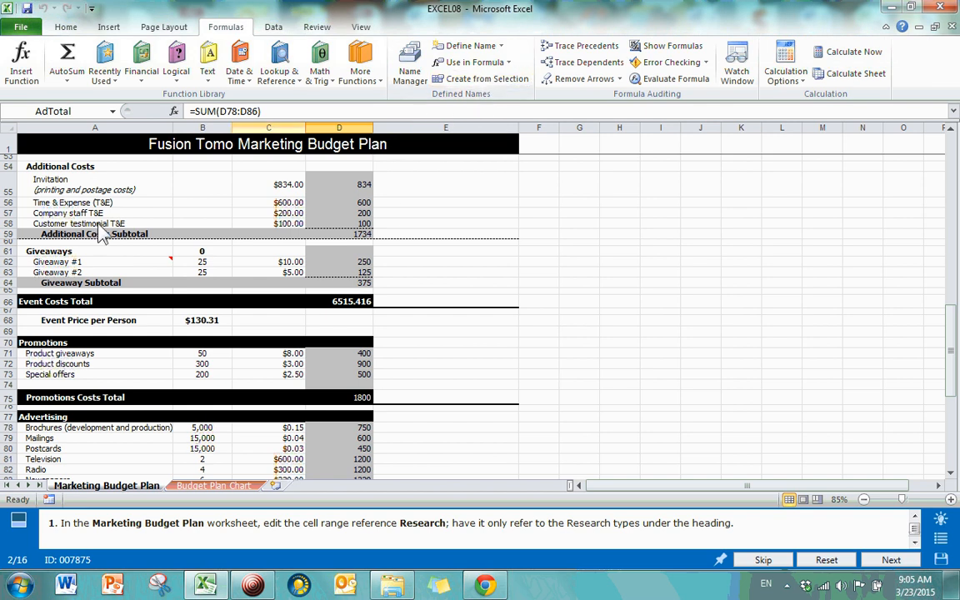
{"action": "scroll", "coordinate": [150, 213], "scroll_direction": "up", "scroll_amount": 18}
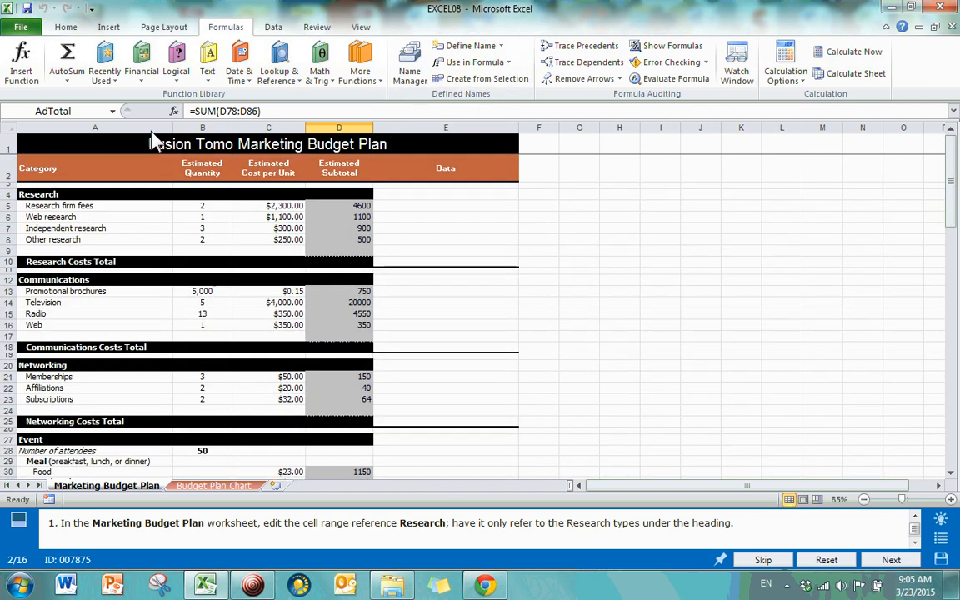
{"action": "left_click", "coordinate": [115, 111]}
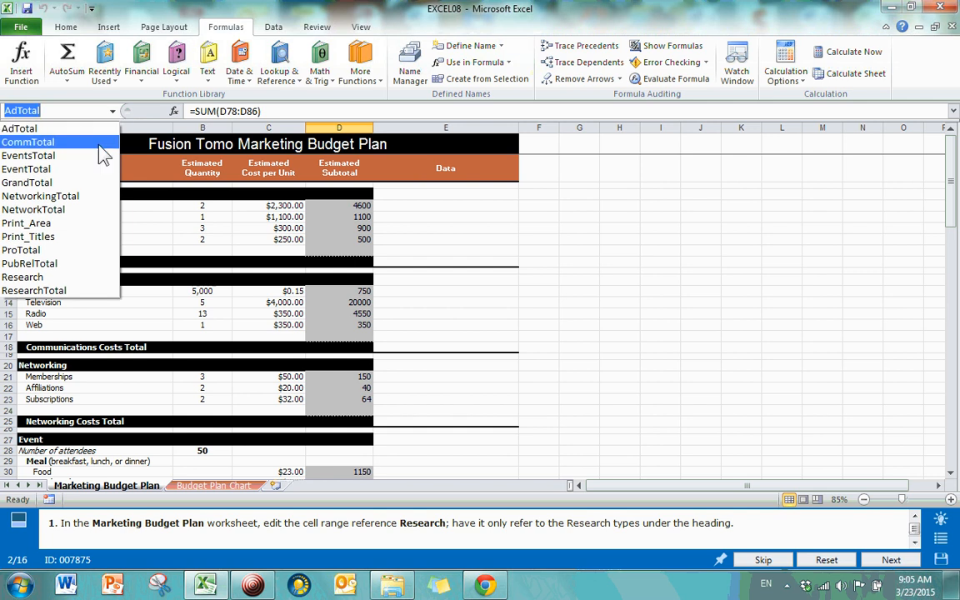
{"action": "left_click", "coordinate": [39, 185]}
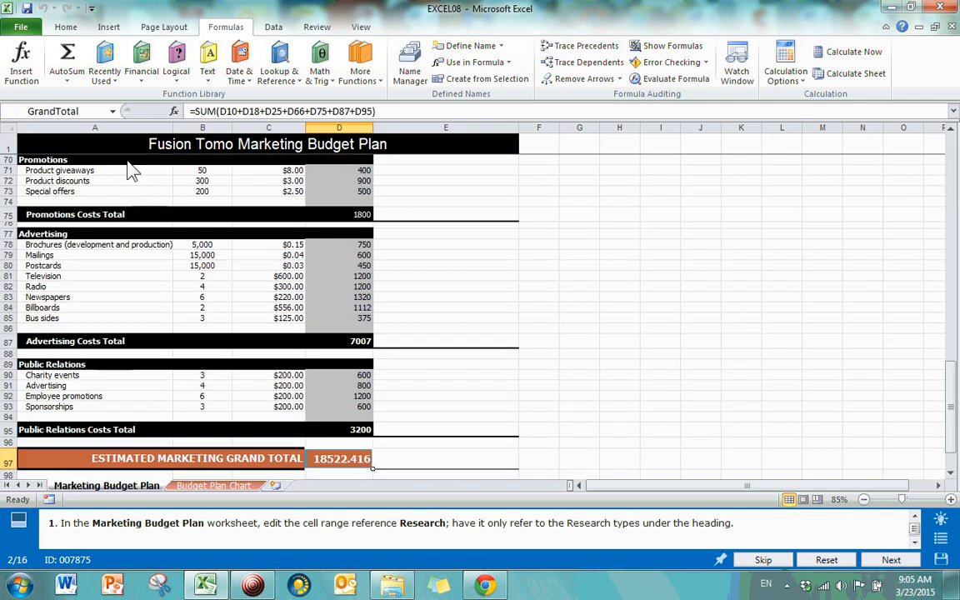
{"action": "left_click", "coordinate": [113, 110]}
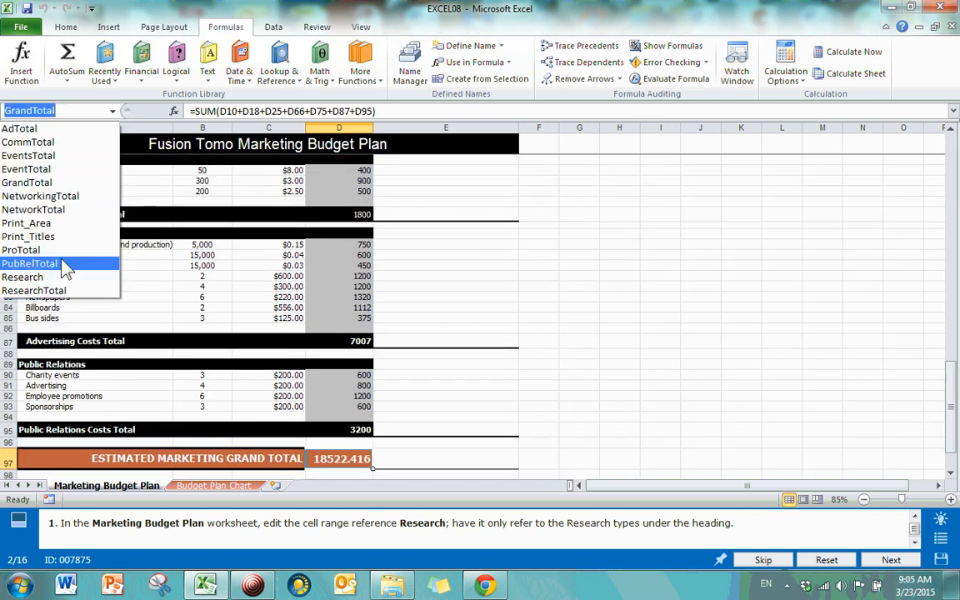
{"action": "left_click", "coordinate": [482, 300]}
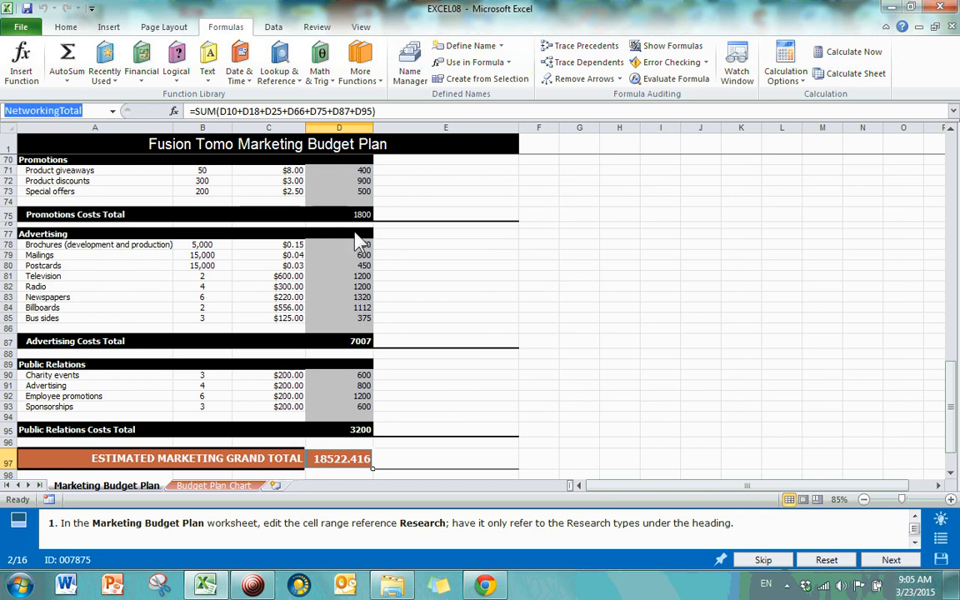
{"action": "left_click", "coordinate": [659, 215]}
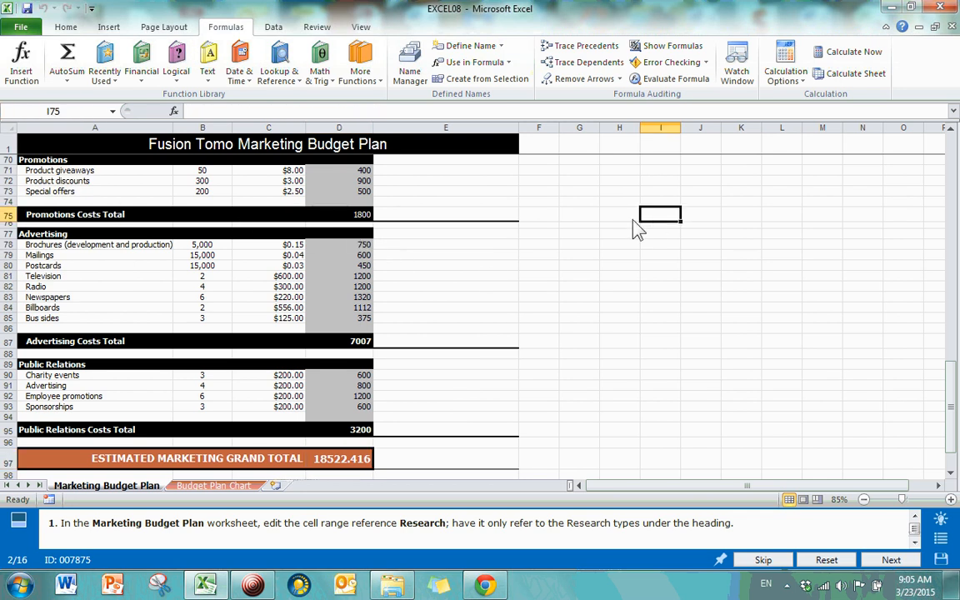
Step: Browse the Name Manager list down to Research, then close it and scroll back to row 1
{"action": "left_click", "coordinate": [413, 83]}
{"action": "left_click_drag", "start_coordinate": [891, 167], "coordinate": [888, 229]}
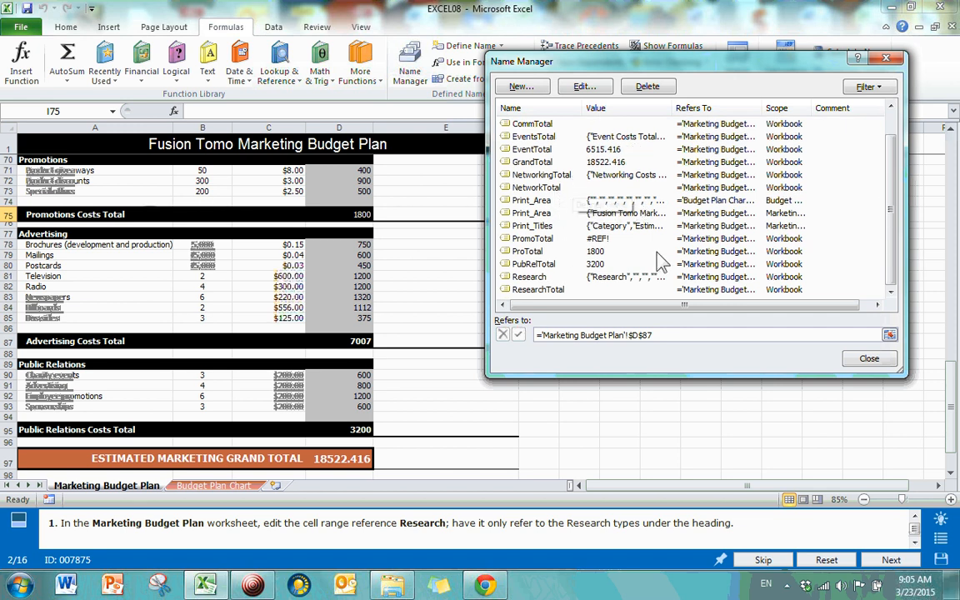
{"action": "key", "text": "Home"}
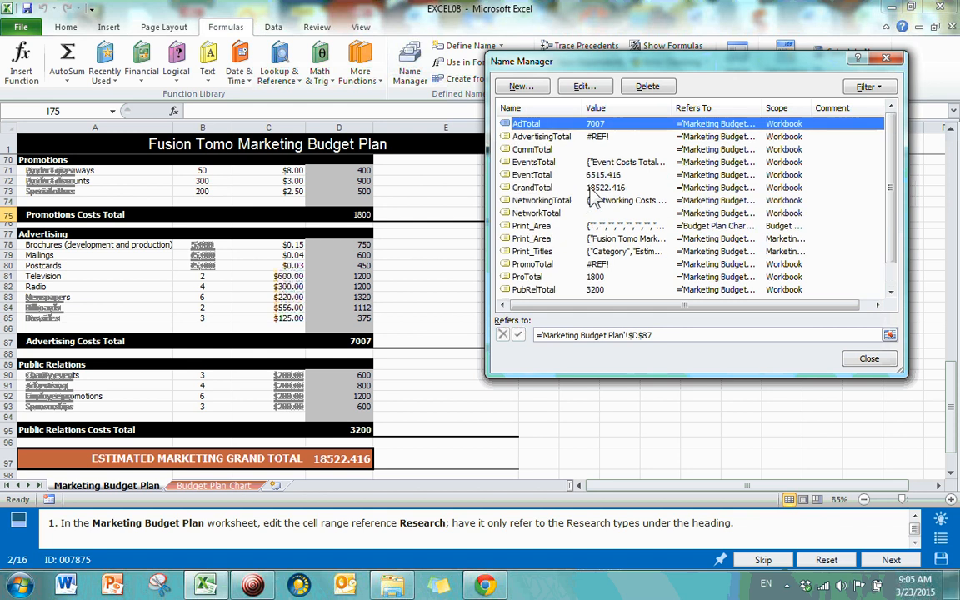
{"action": "scroll", "coordinate": [557, 282], "scroll_direction": "down", "scroll_amount": 1}
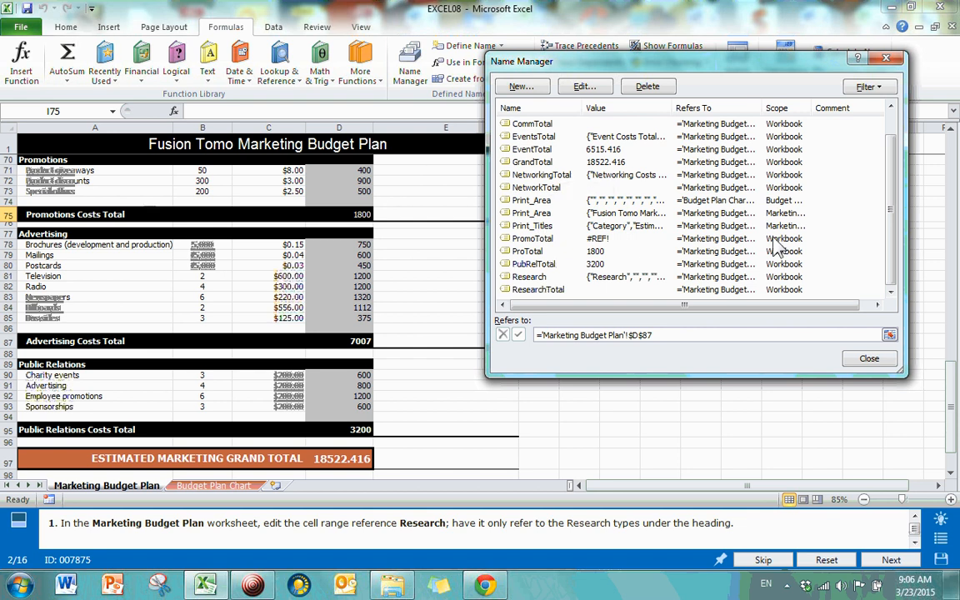
{"action": "left_click", "coordinate": [886, 57]}
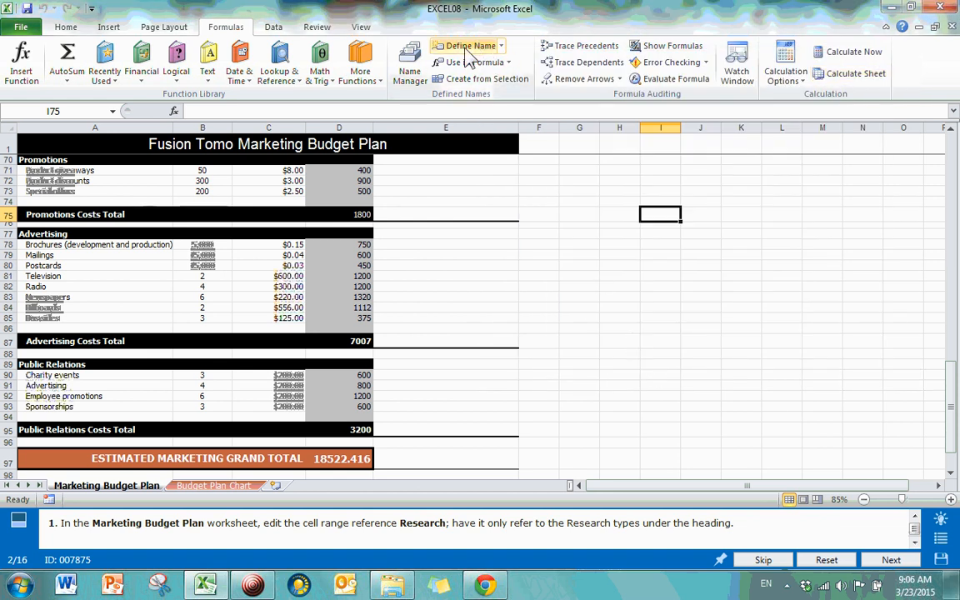
{"action": "scroll", "coordinate": [433, 371], "scroll_direction": "up", "scroll_amount": 15}
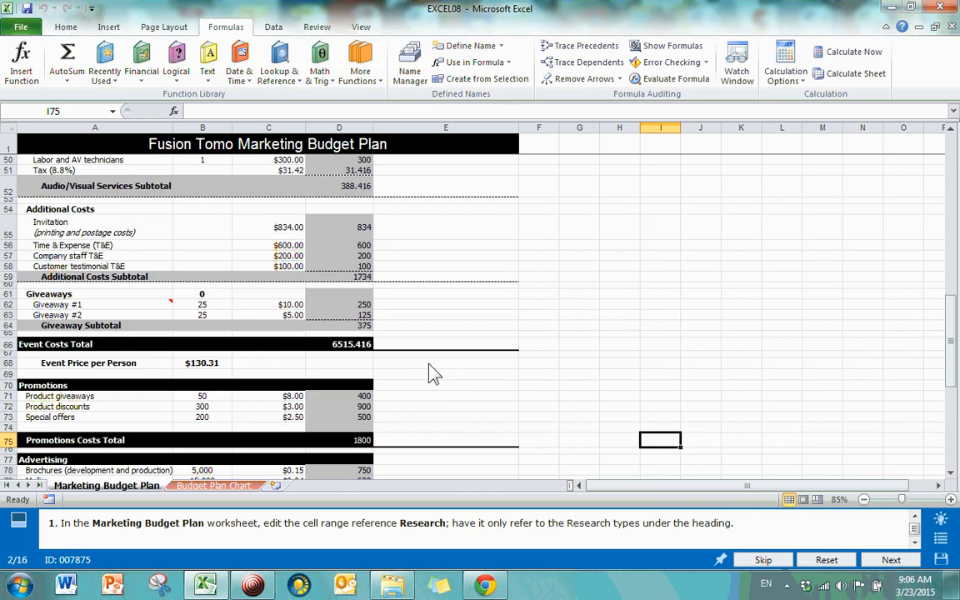
{"action": "scroll", "coordinate": [426, 371], "scroll_direction": "up", "scroll_amount": 8}
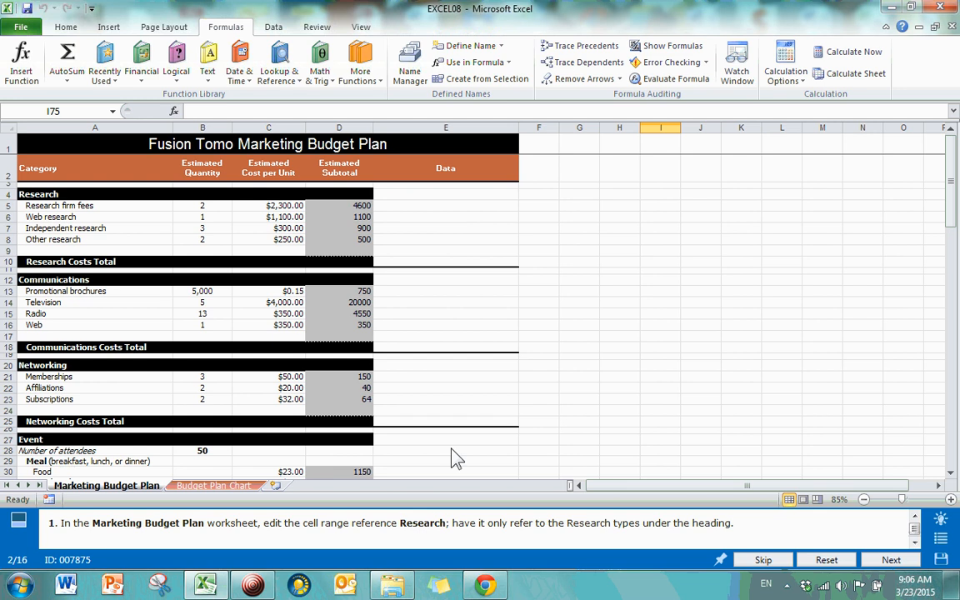
Step: Change the Research name's reference from A4:D10 to 'Marketing Budget Plan'!$A$5:$A$8
{"action": "left_click", "coordinate": [410, 75]}
{"action": "left_click_drag", "start_coordinate": [888, 192], "coordinate": [896, 214]}
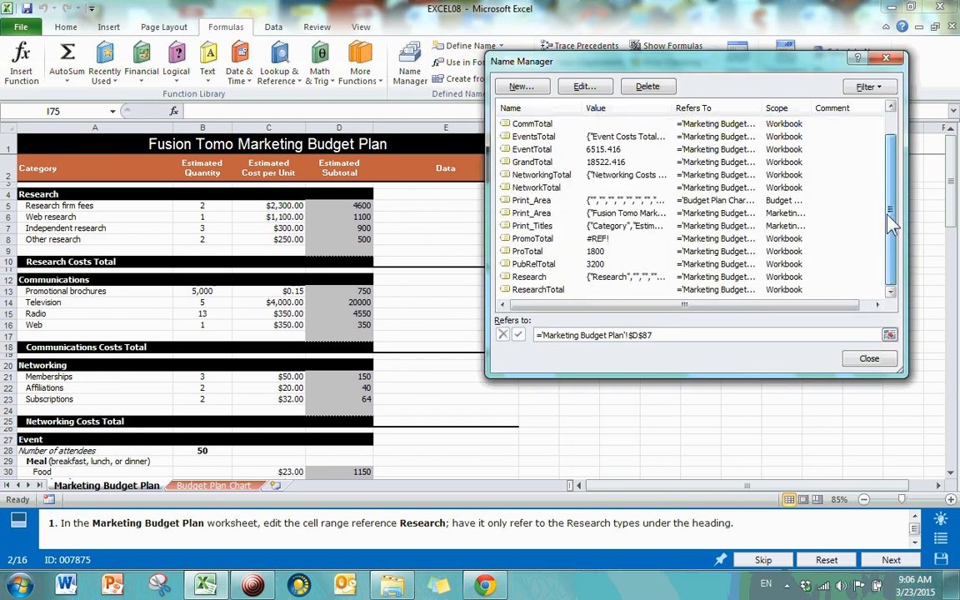
{"action": "left_click", "coordinate": [531, 278]}
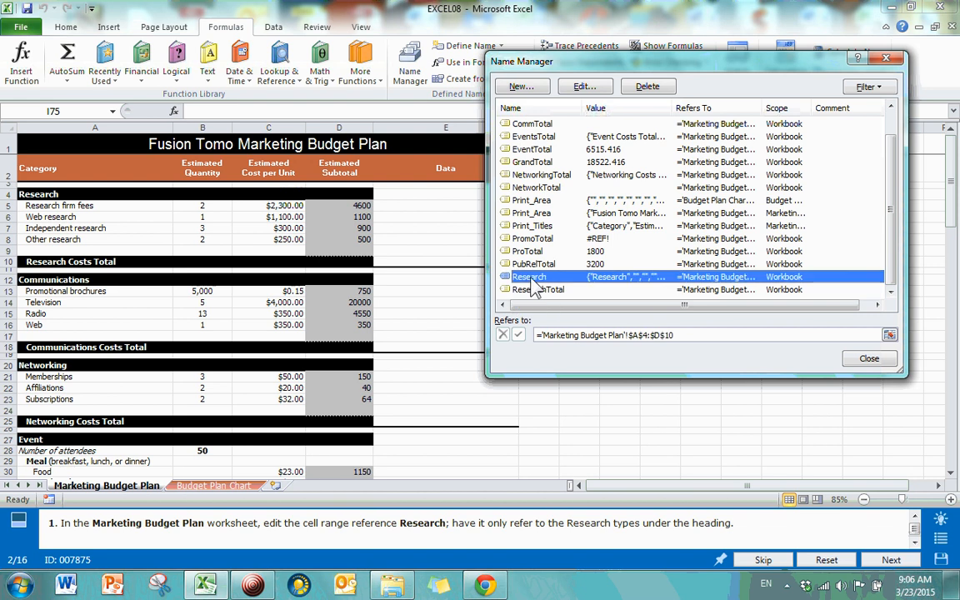
{"action": "left_click", "coordinate": [585, 89]}
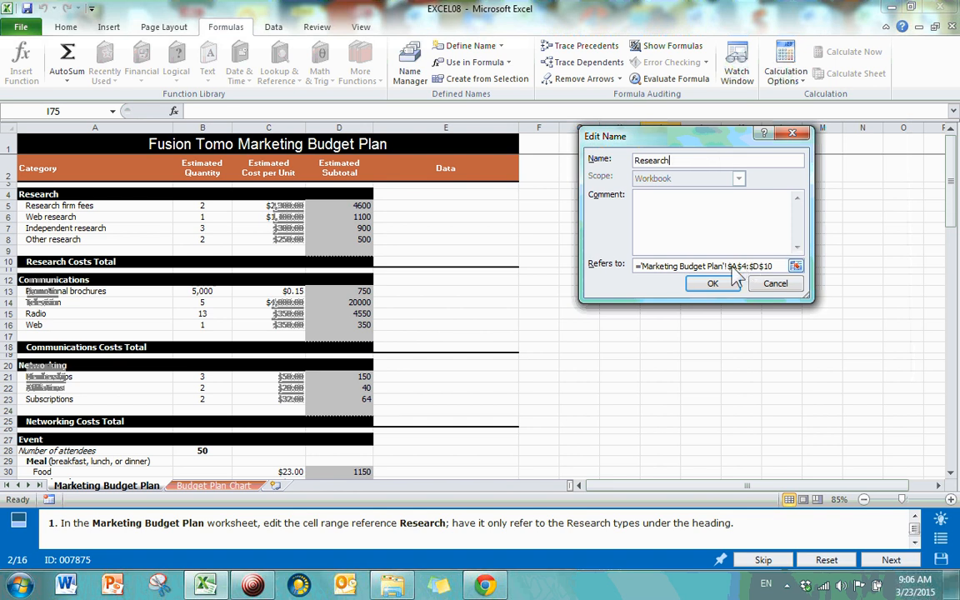
{"action": "left_click", "coordinate": [796, 267]}
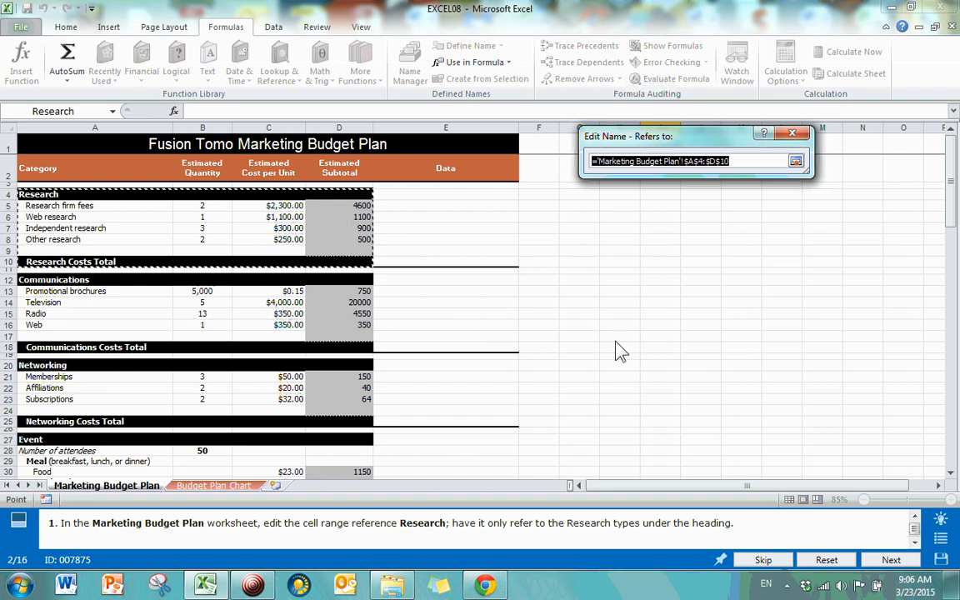
{"action": "key", "text": "BackSpace"}
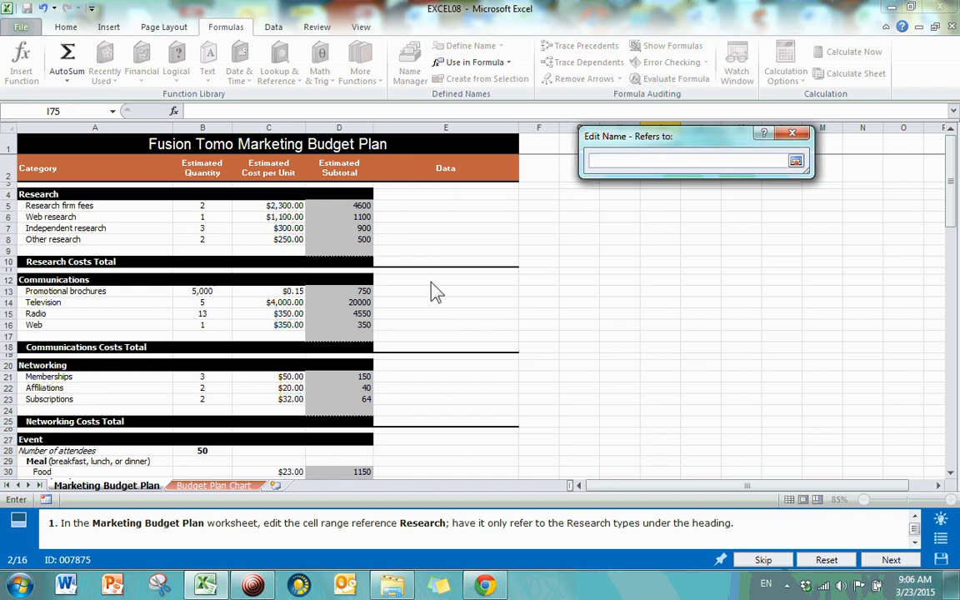
{"action": "left_click_drag", "start_coordinate": [70, 209], "coordinate": [62, 239]}
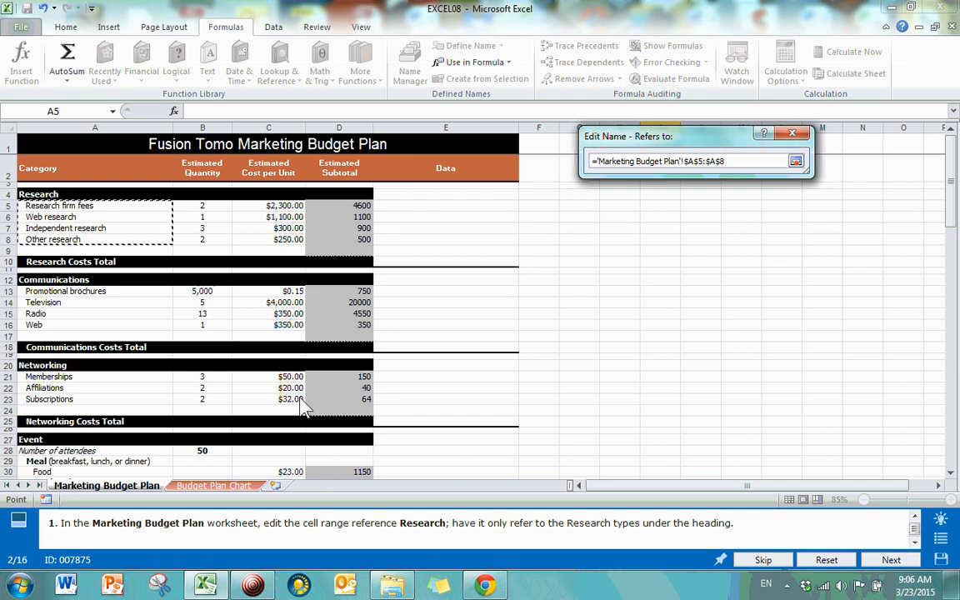
{"action": "key", "text": "Return"}
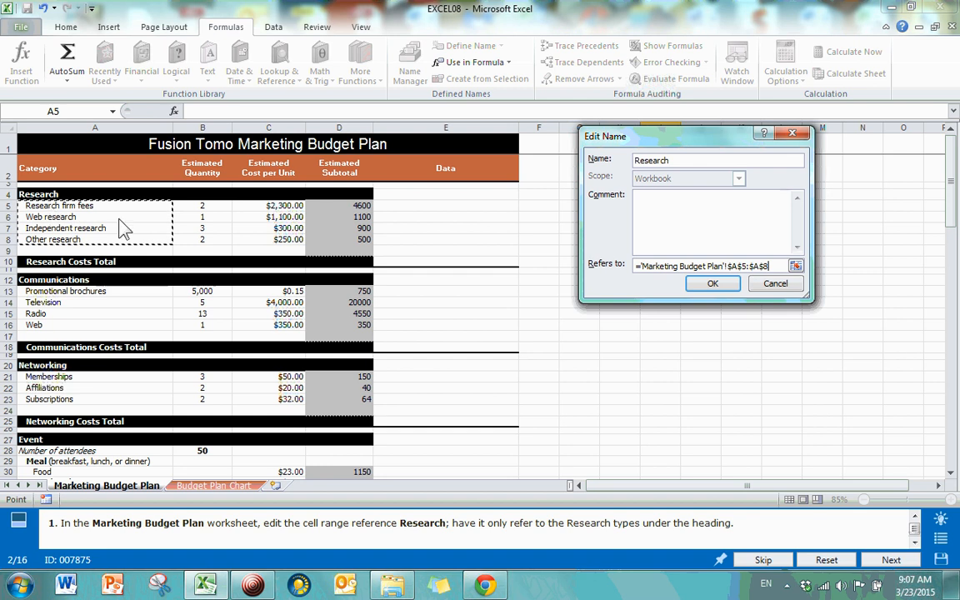
{"action": "left_click", "coordinate": [715, 284]}
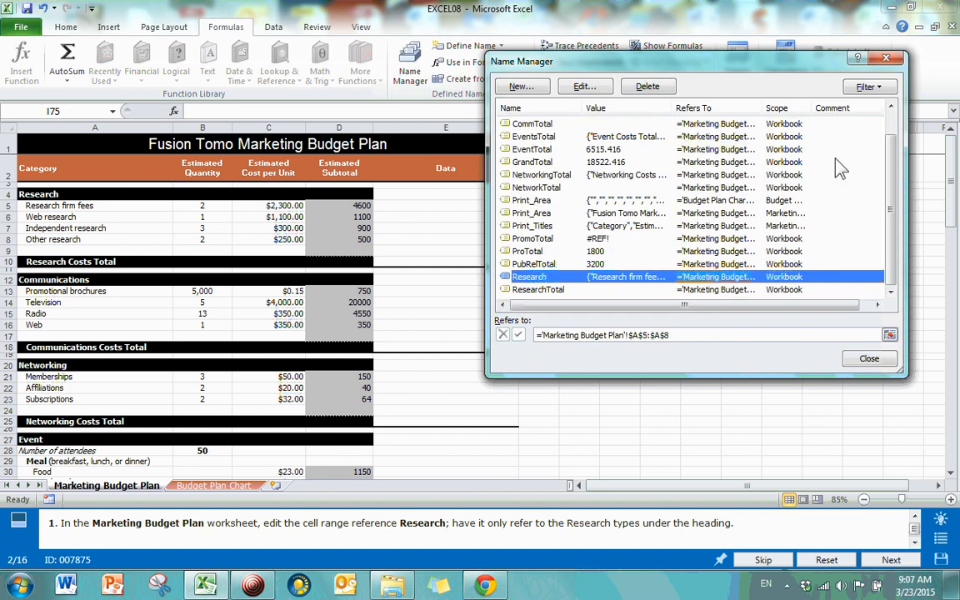
Step: Check that Research selects A5:A8 via the Name Box, then submit the task in GMetrix
{"action": "left_click", "coordinate": [867, 359]}
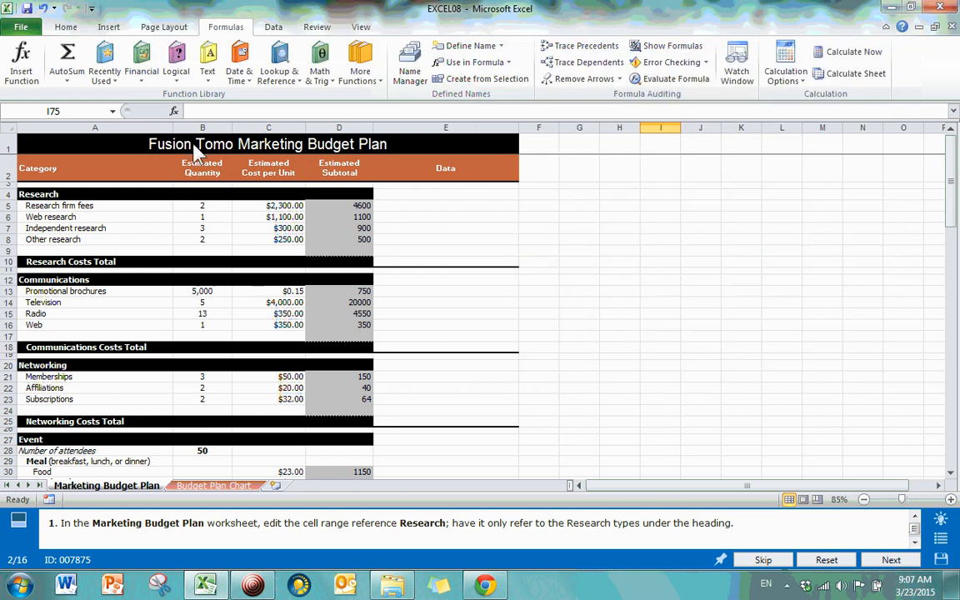
{"action": "left_click", "coordinate": [113, 111]}
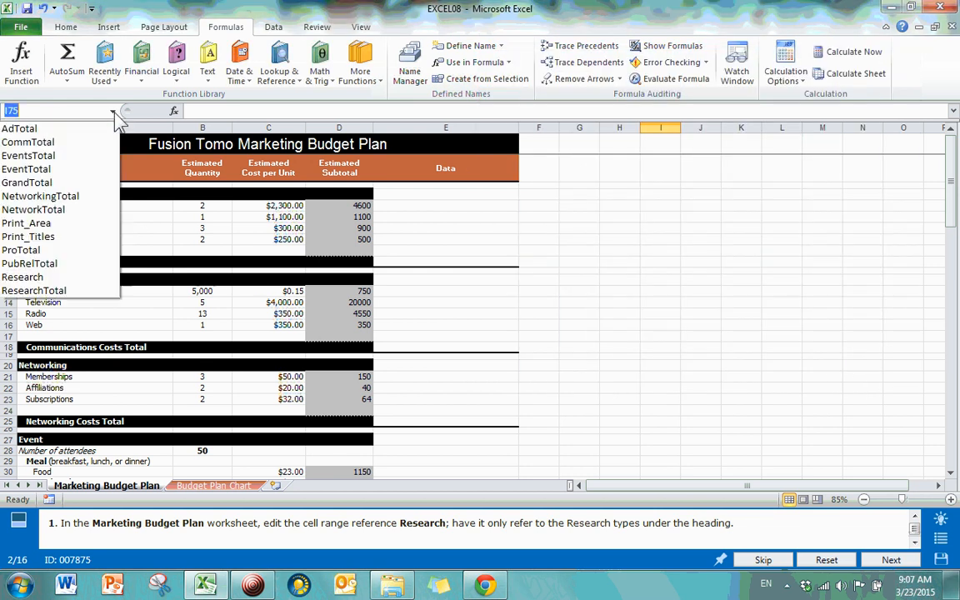
{"action": "left_click", "coordinate": [22, 277]}
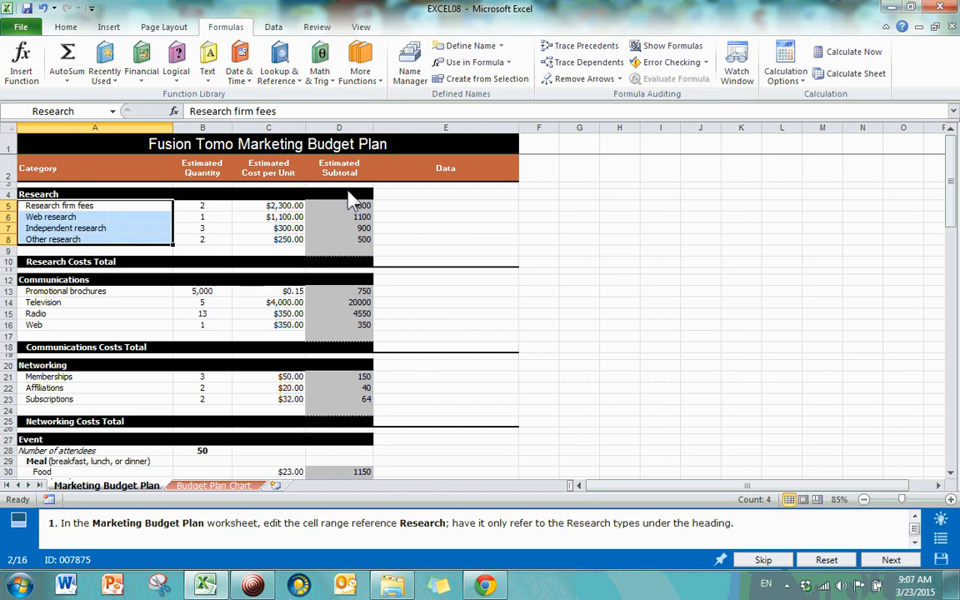
{"action": "left_click", "coordinate": [671, 244]}
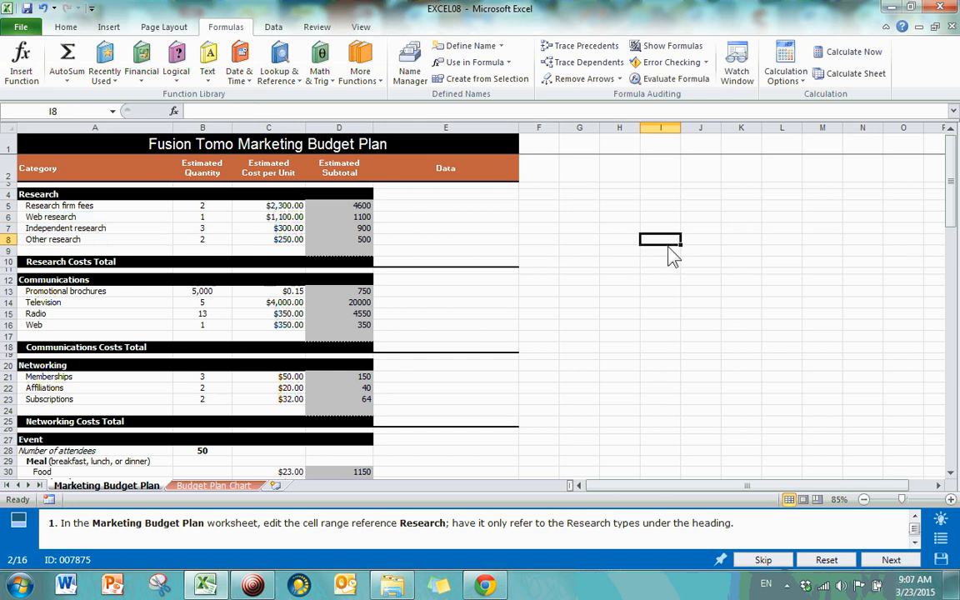
{"action": "left_click", "coordinate": [890, 561]}
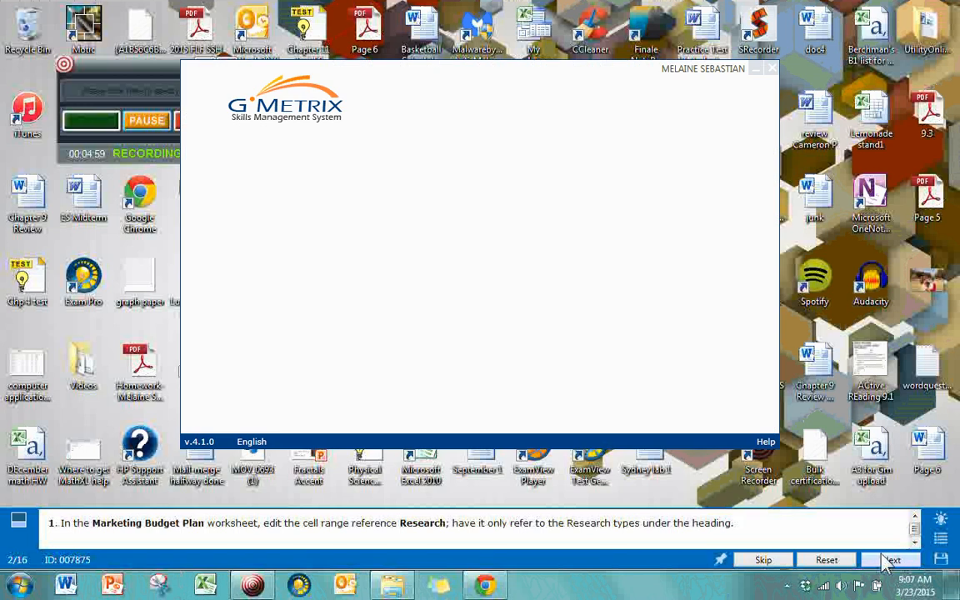
{"action": "left_click", "coordinate": [737, 412]}
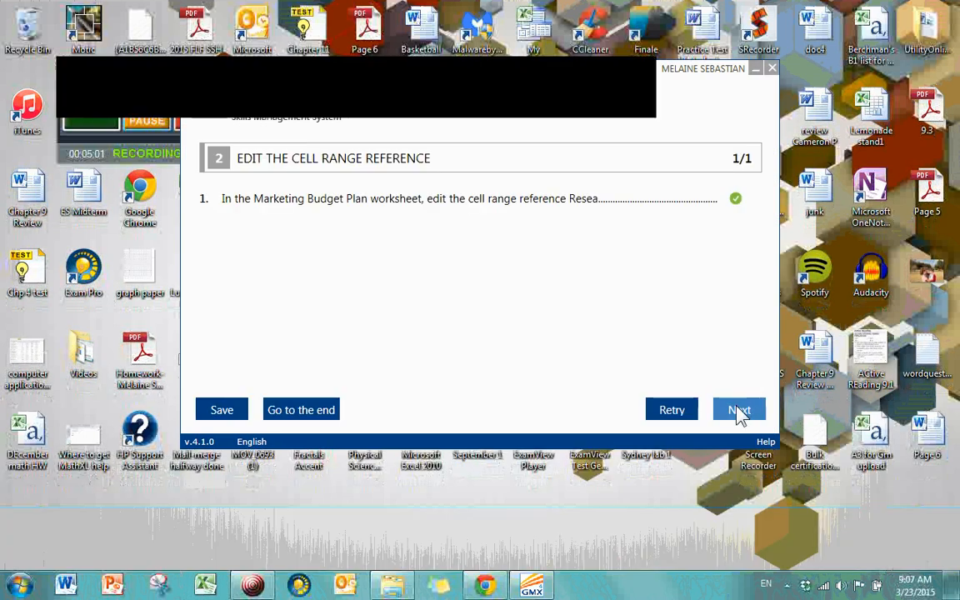
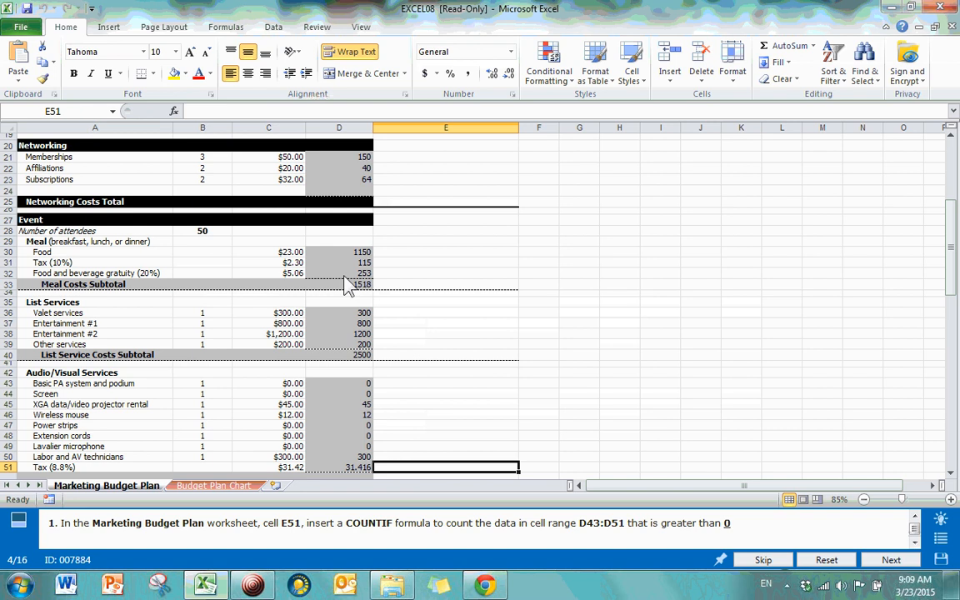
Step: Scroll down to rows 43–51 so that the empty cell E51 is visible
{"action": "scroll", "coordinate": [350, 281], "scroll_direction": "down", "scroll_amount": 2}
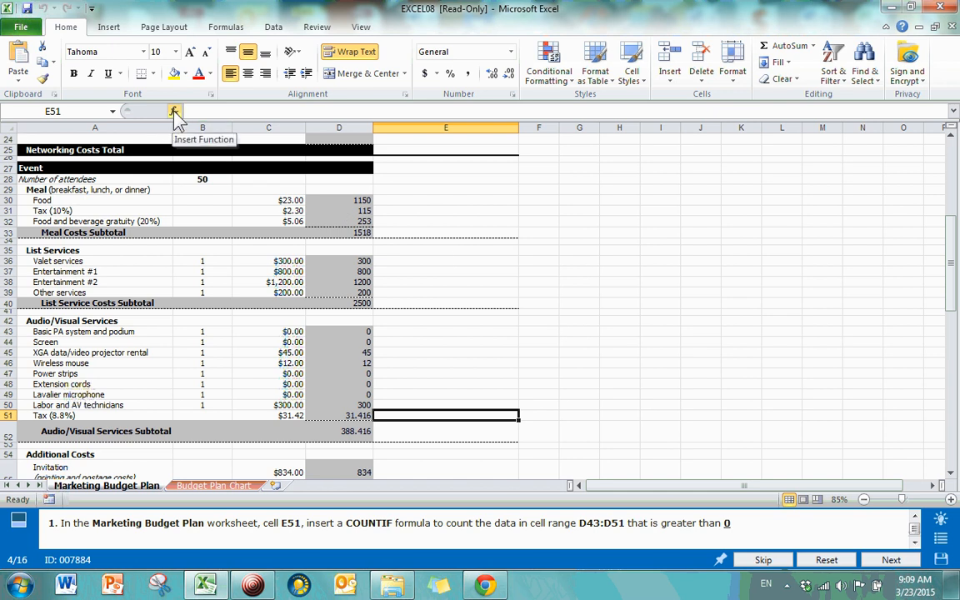
Step: Search the Insert Function browser for 'countif' and select COUNTIF for cell E51
{"action": "left_click", "coordinate": [226, 28]}
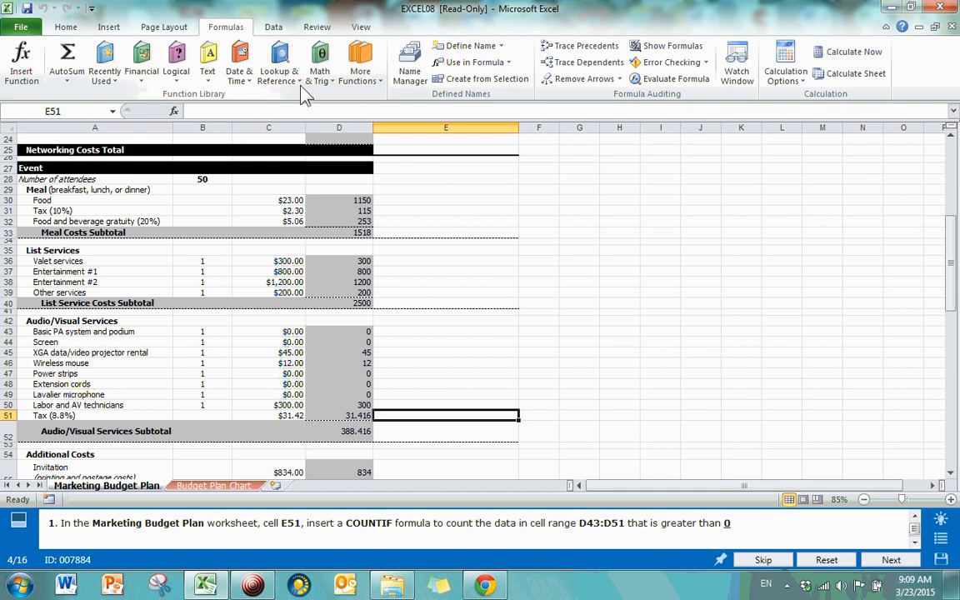
{"action": "left_click", "coordinate": [176, 63]}
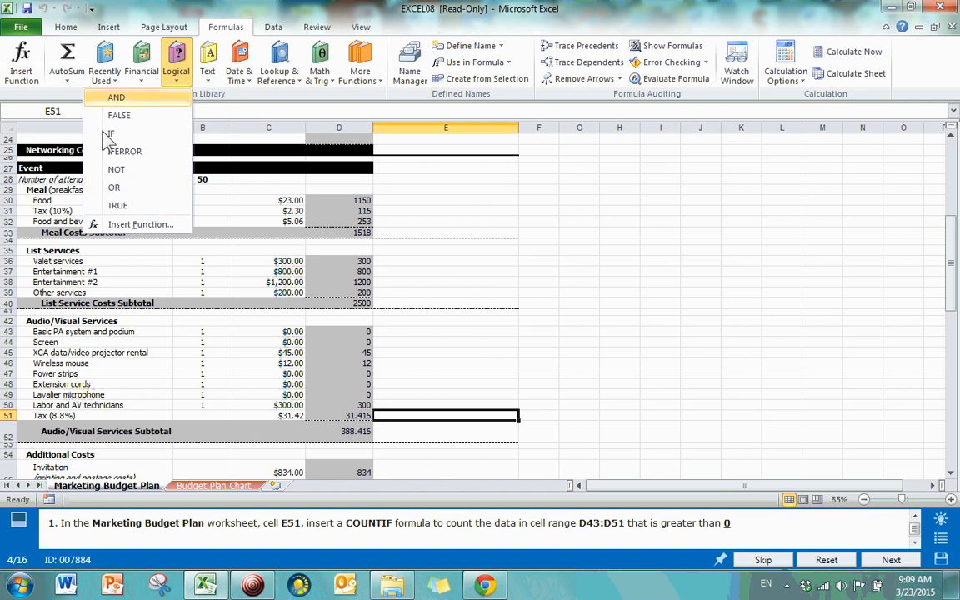
{"action": "left_click", "coordinate": [151, 225]}
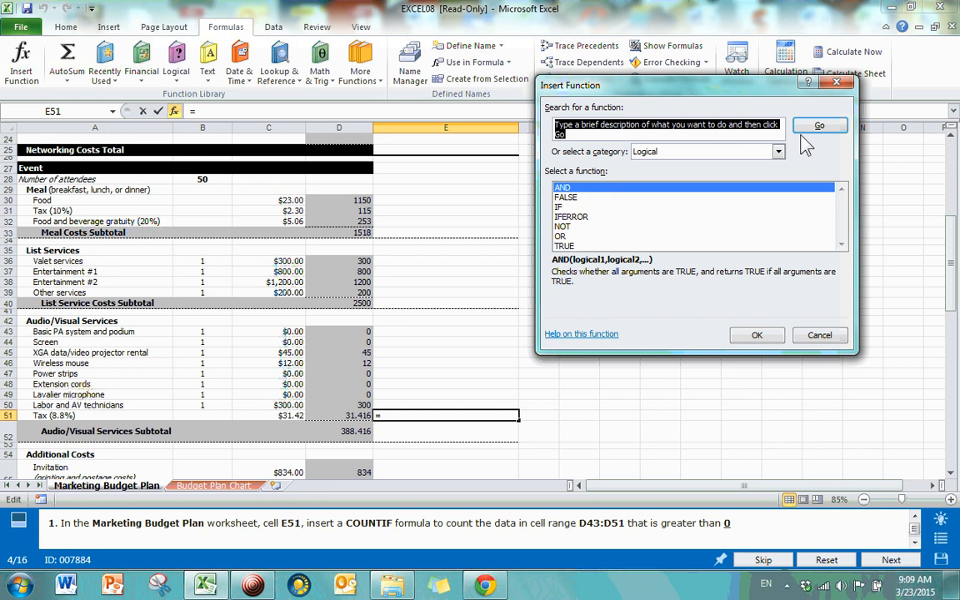
{"action": "key", "text": "Escape"}
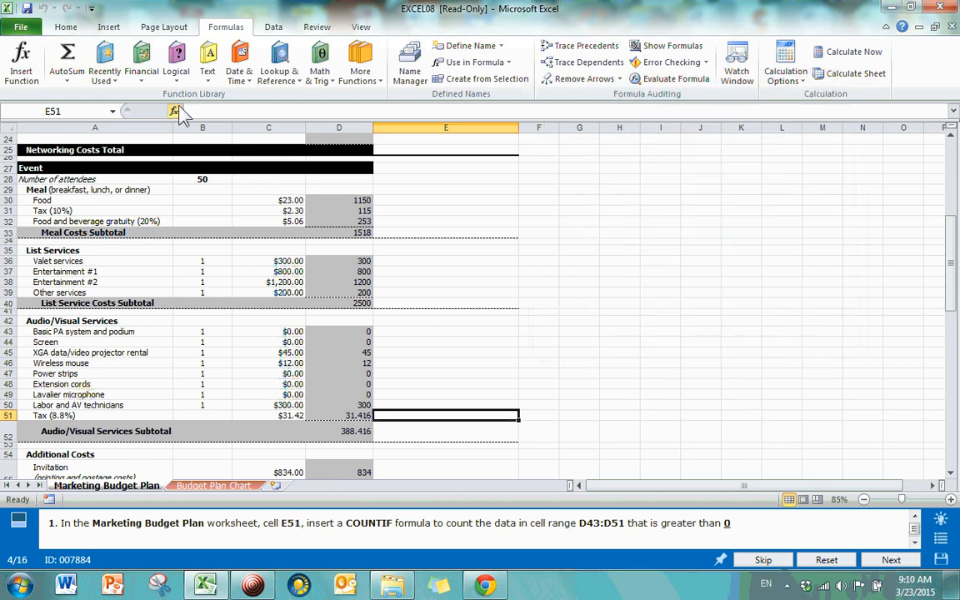
{"action": "left_click", "coordinate": [173, 111]}
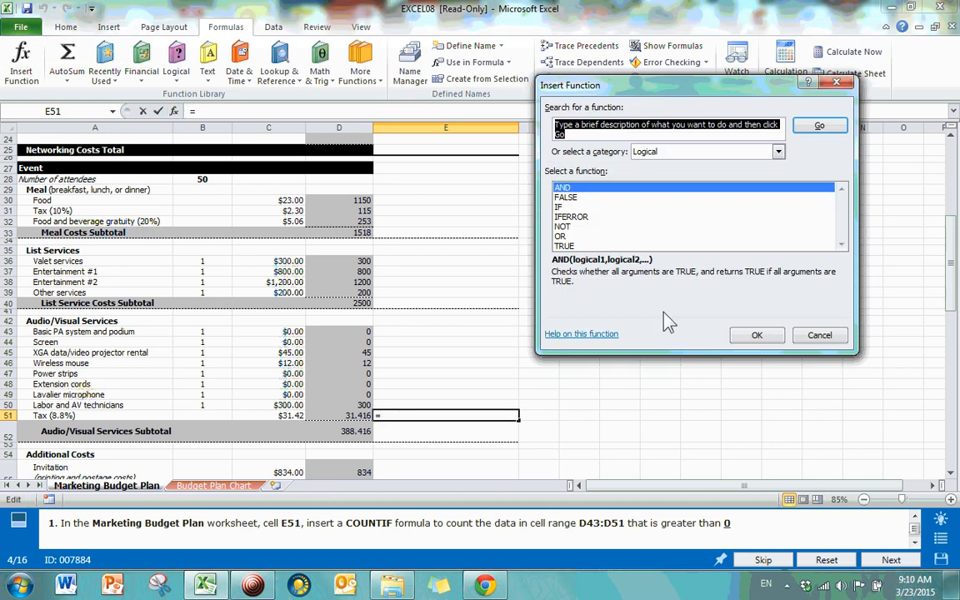
{"action": "left_click", "coordinate": [837, 83]}
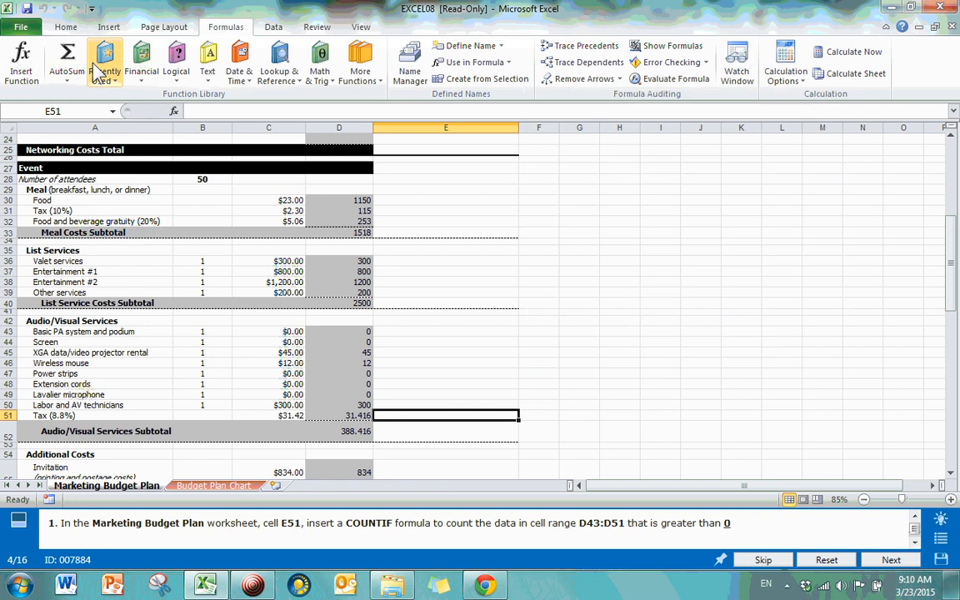
{"action": "left_click", "coordinate": [30, 66]}
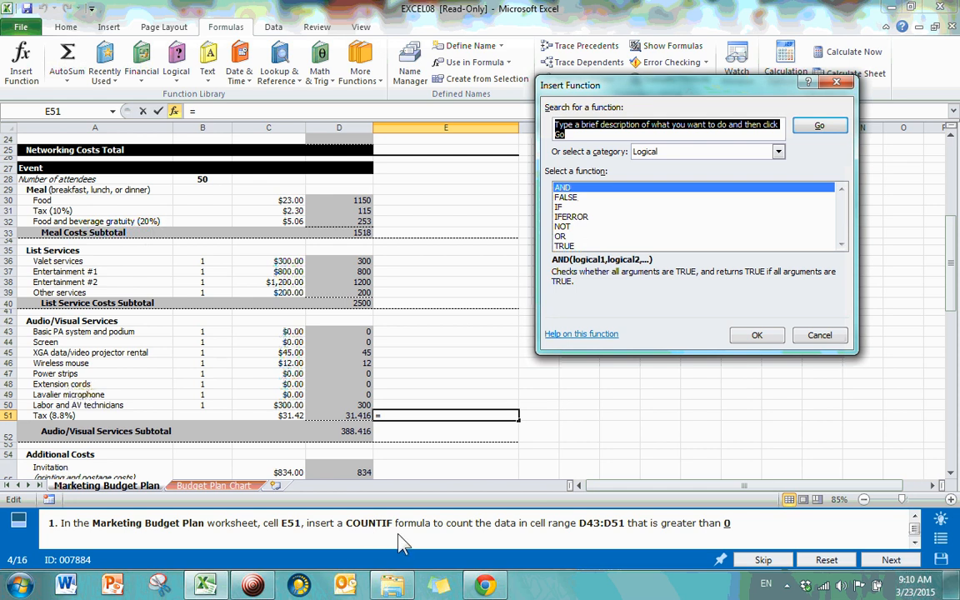
{"action": "type", "text": "countif"}
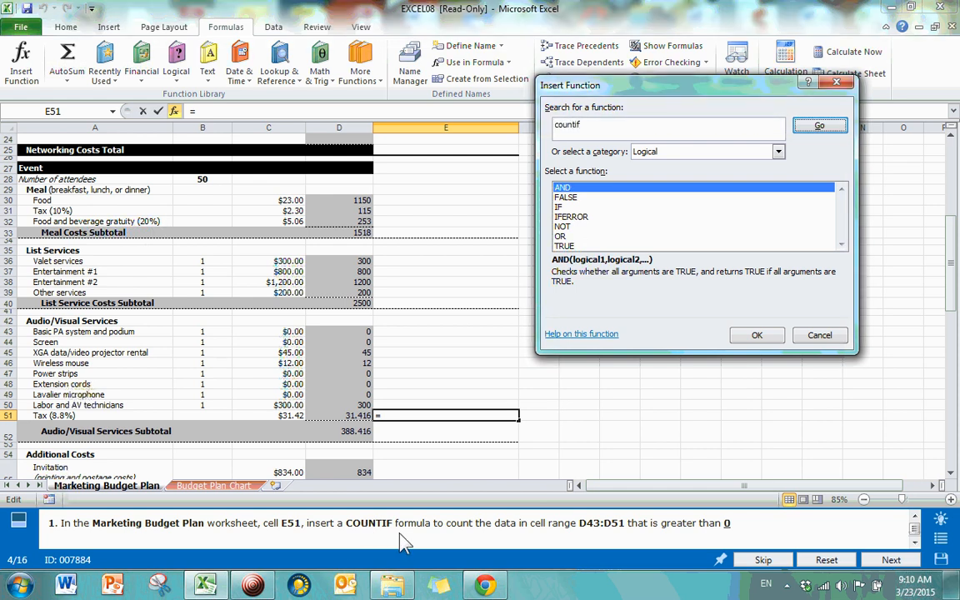
{"action": "key", "text": "Return"}
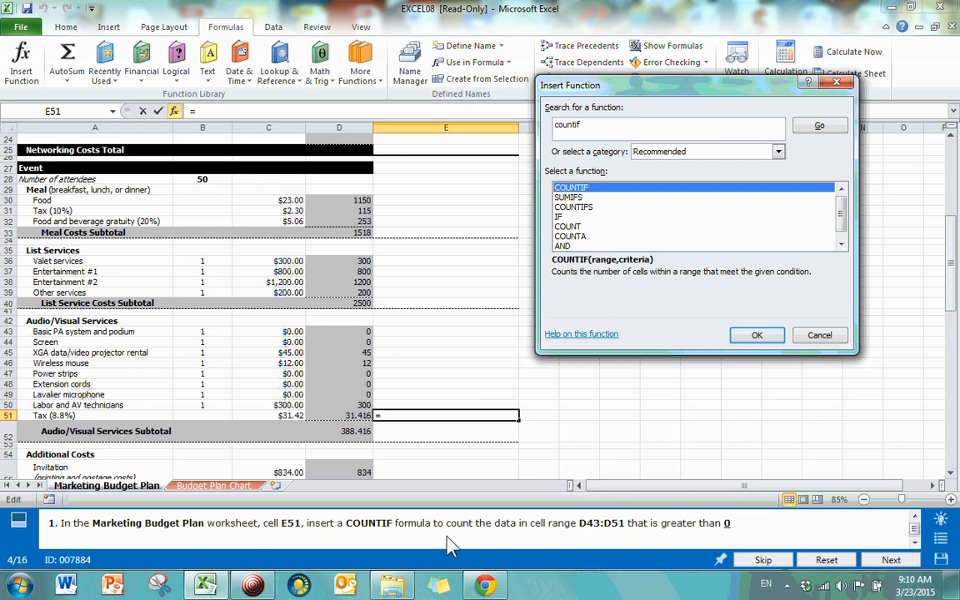
{"action": "left_click", "coordinate": [586, 189]}
Step: Insert COUNTIF into E51 and set its Range argument to D43:D51
{"action": "double_click", "coordinate": [588, 189]}
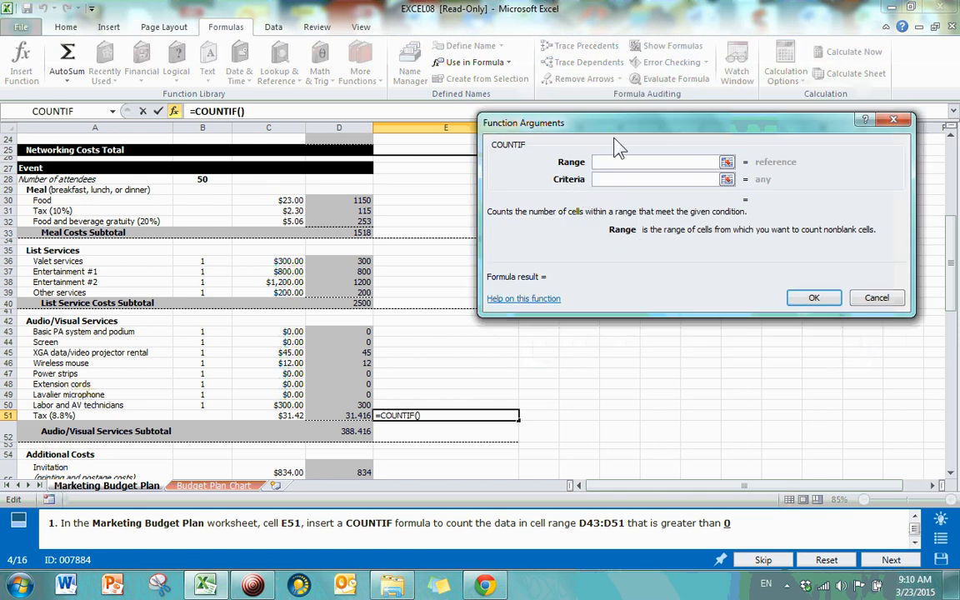
{"action": "left_click_drag", "start_coordinate": [617, 132], "coordinate": [458, 125]}
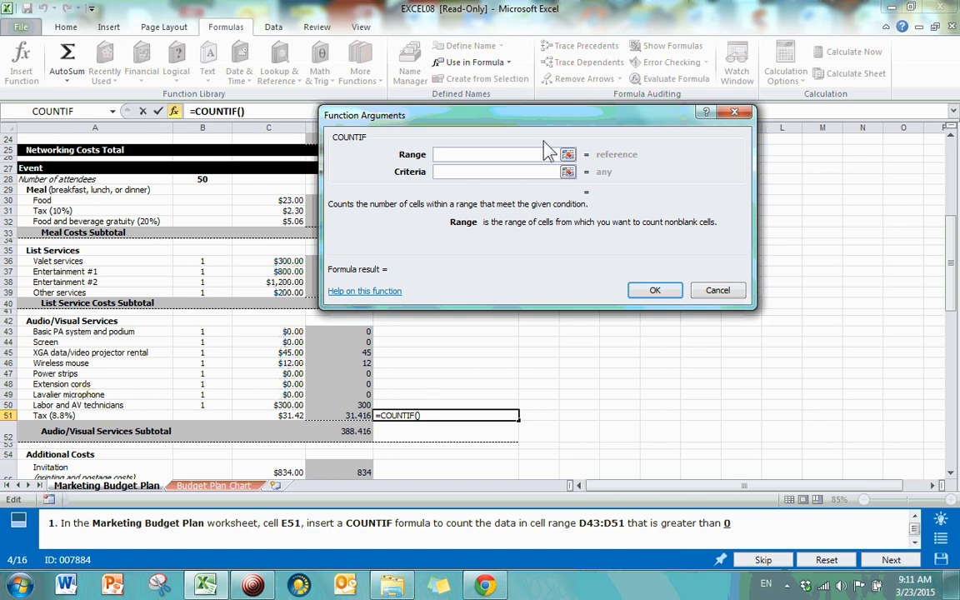
{"action": "left_click", "coordinate": [567, 154]}
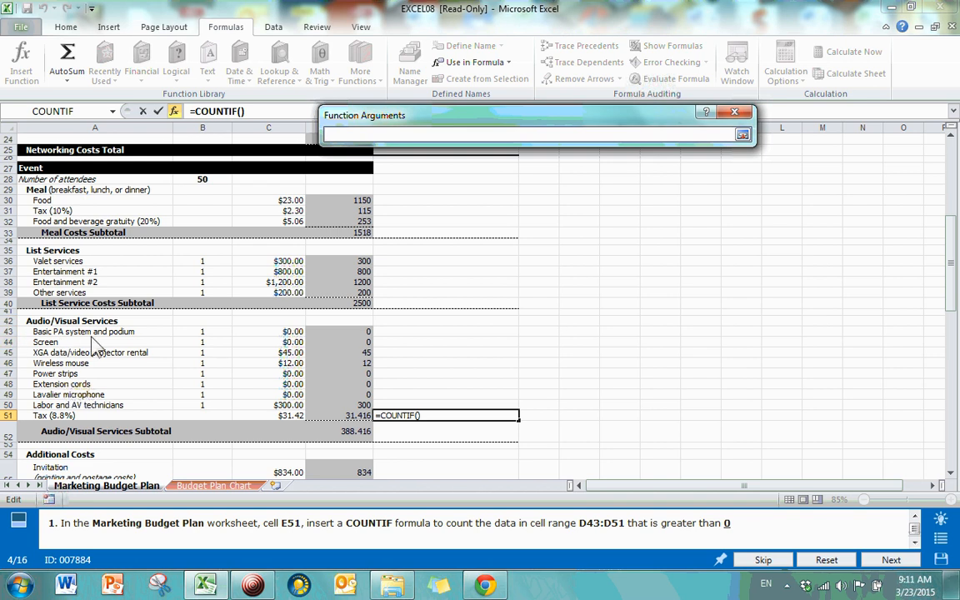
{"action": "left_click_drag", "start_coordinate": [335, 334], "coordinate": [329, 418]}
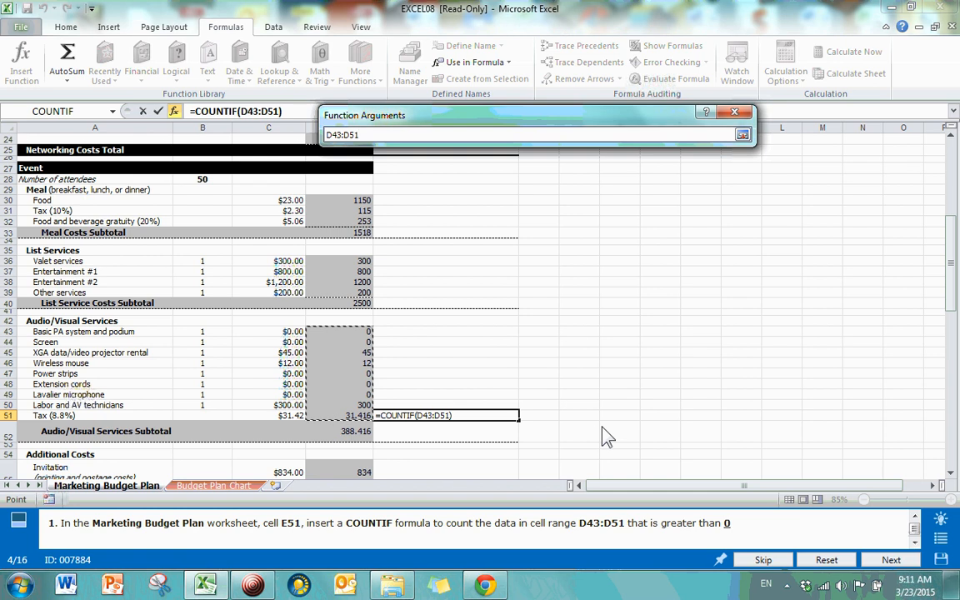
{"action": "key", "text": "Return"}
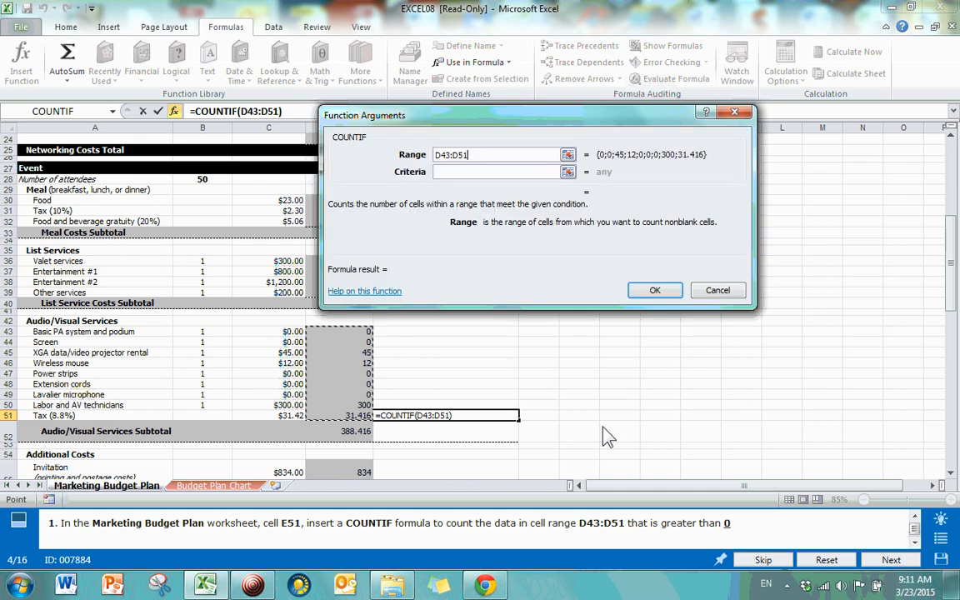
Step: Enter >0 as the COUNTIF criteria and confirm, so E51 shows 4
{"action": "left_click", "coordinate": [459, 174]}
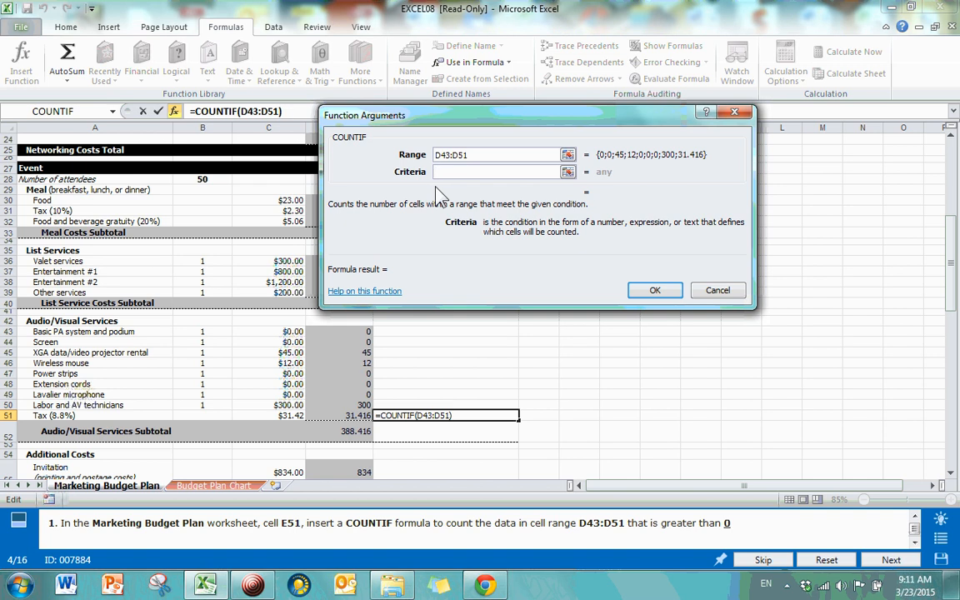
{"action": "type", "text": ">0"}
{"action": "left_click", "coordinate": [476, 155]}
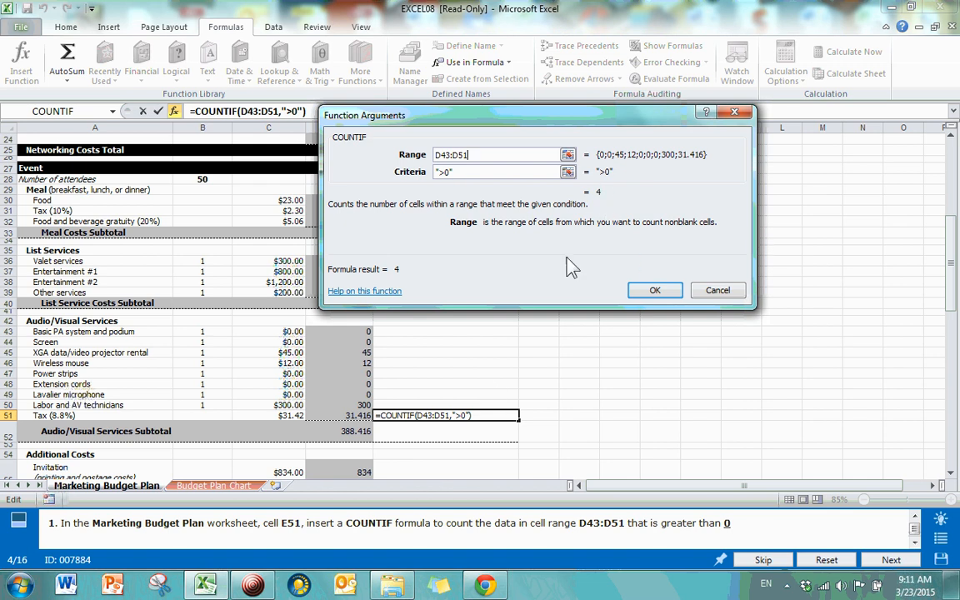
{"action": "left_click", "coordinate": [653, 293]}
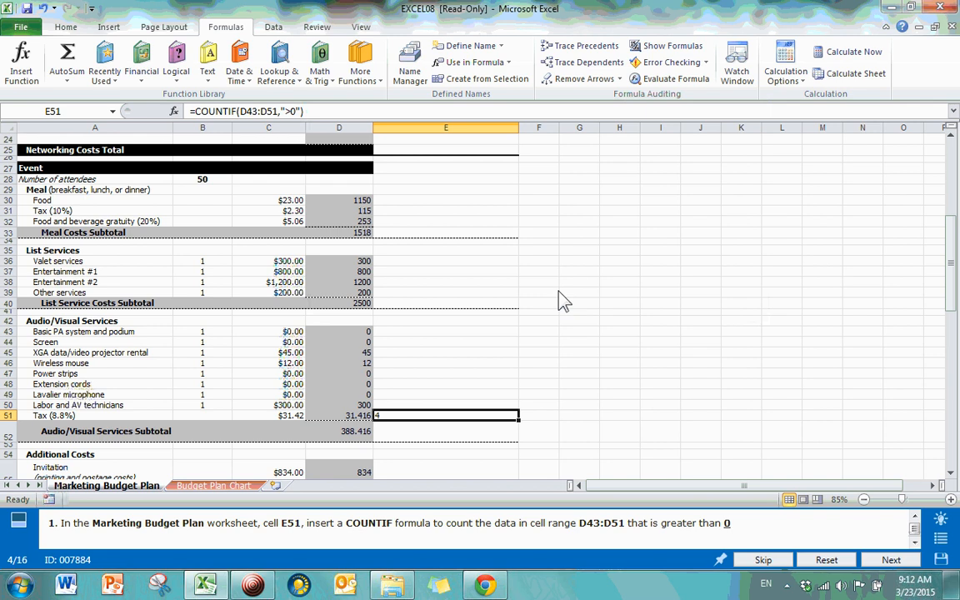
Step: Select E51, then select the Audio/Visual cost values in column D to review them
{"action": "left_click", "coordinate": [476, 439]}
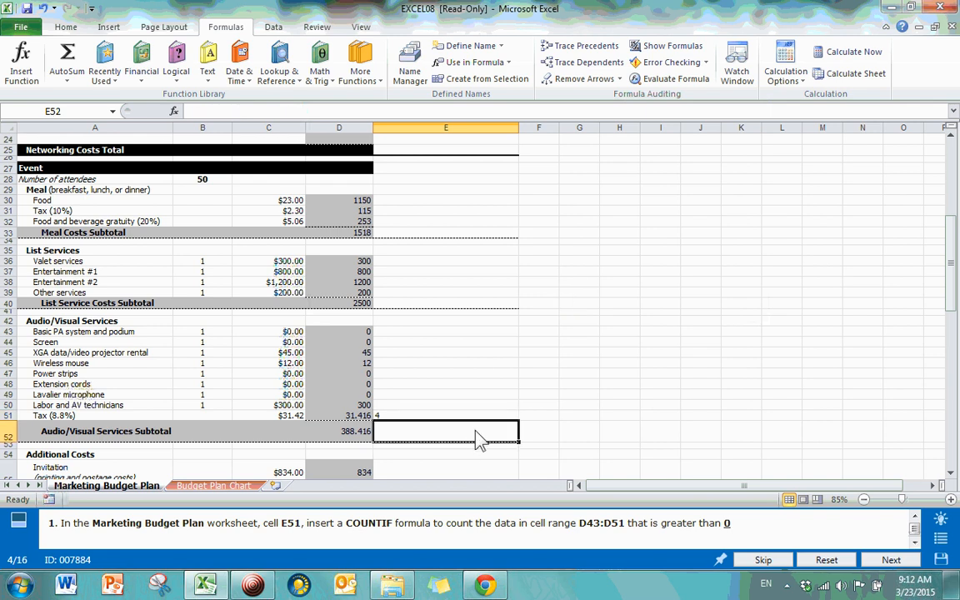
{"action": "left_click", "coordinate": [395, 416]}
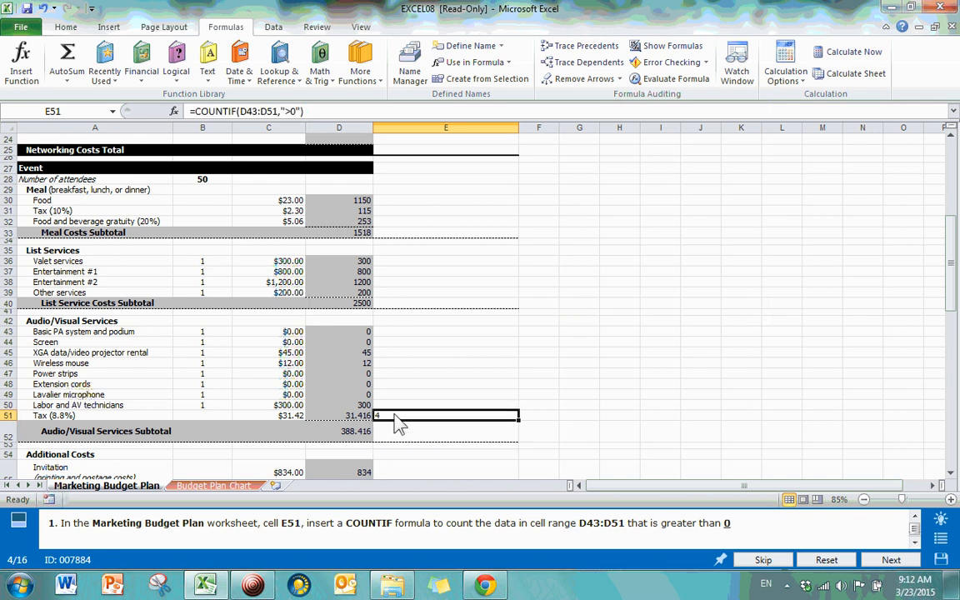
{"action": "left_click_drag", "start_coordinate": [367, 343], "coordinate": [360, 423]}
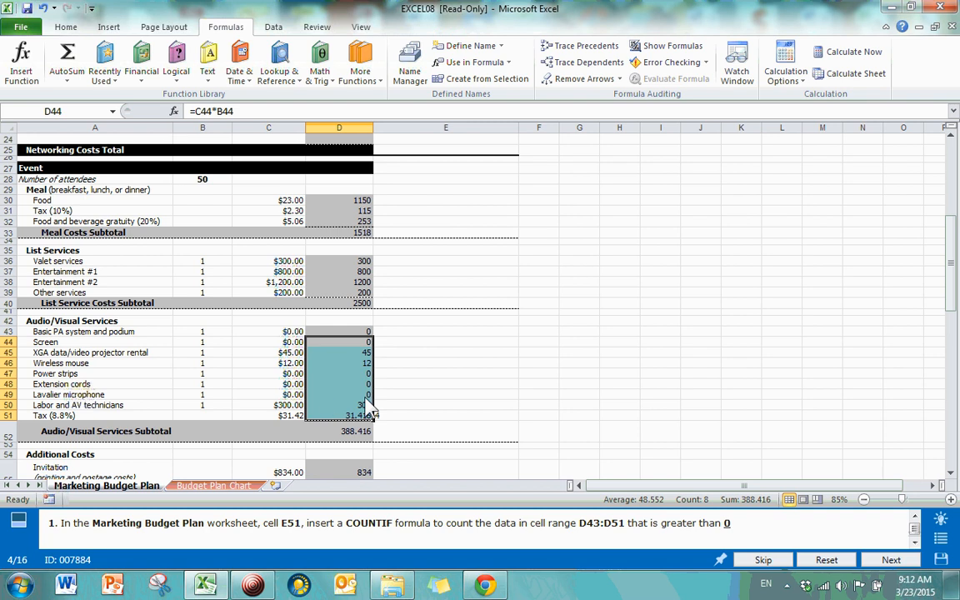
{"action": "left_click", "coordinate": [476, 397]}
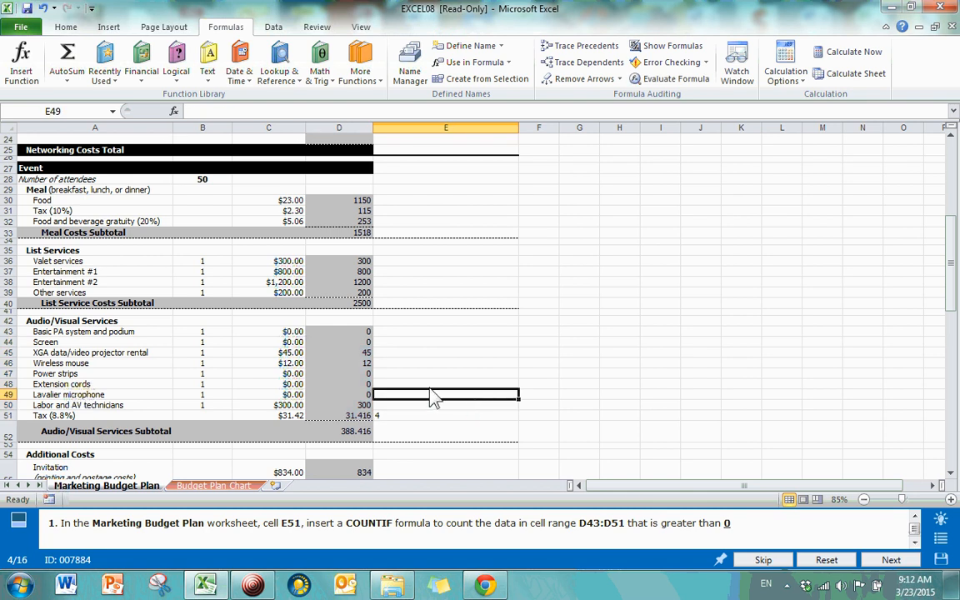
Step: Enter a test value of 1 in D48, check E51's count, then undo the change
{"action": "key", "text": "Left"}
{"action": "key", "text": "Up"}
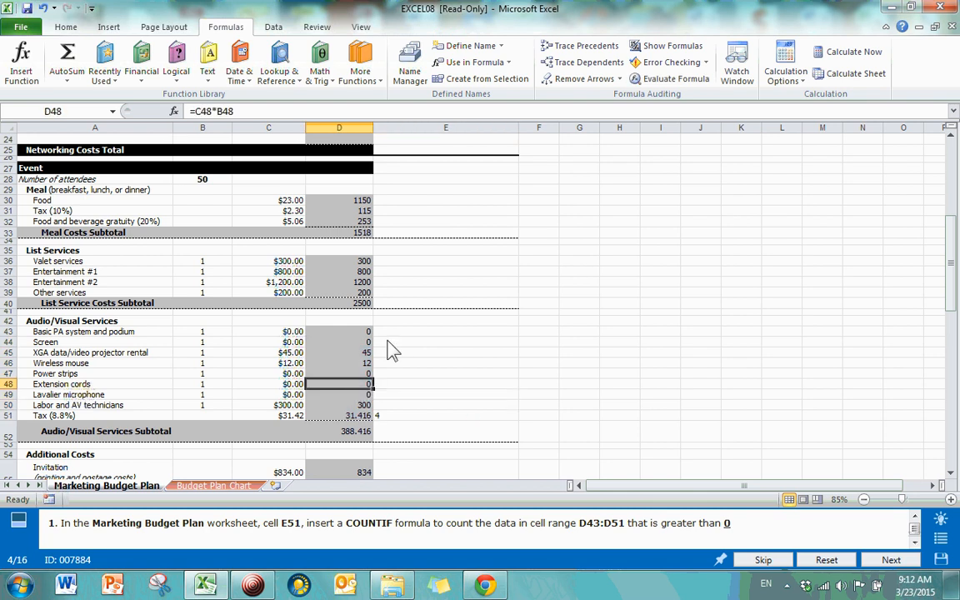
{"action": "type", "text": "1"}
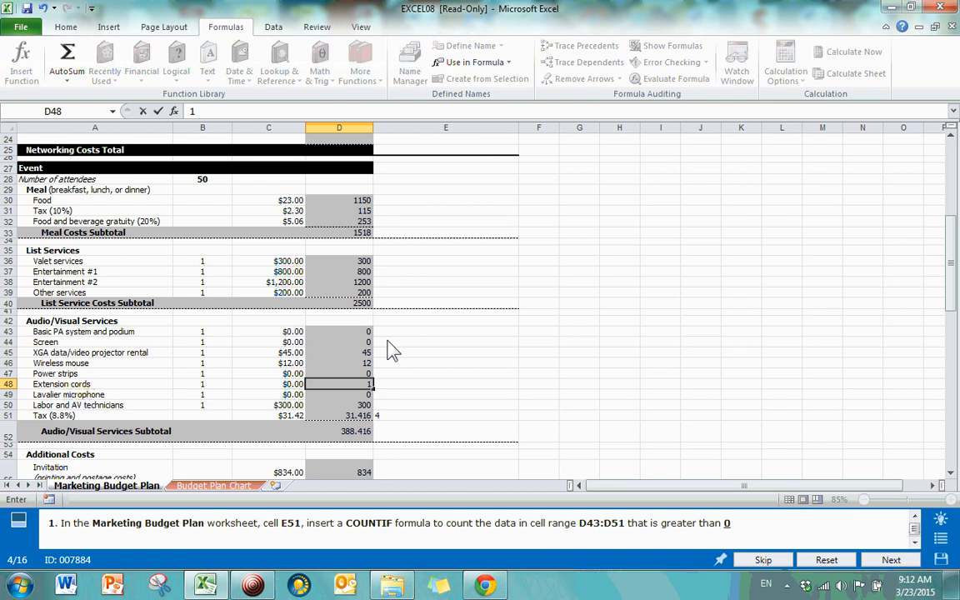
{"action": "key", "text": "Return"}
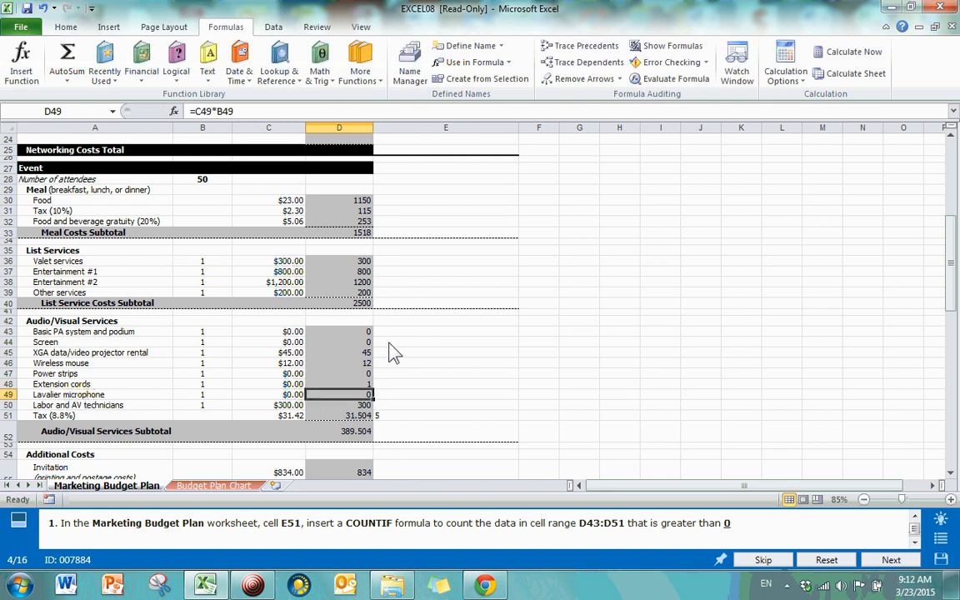
{"action": "left_click", "coordinate": [402, 416]}
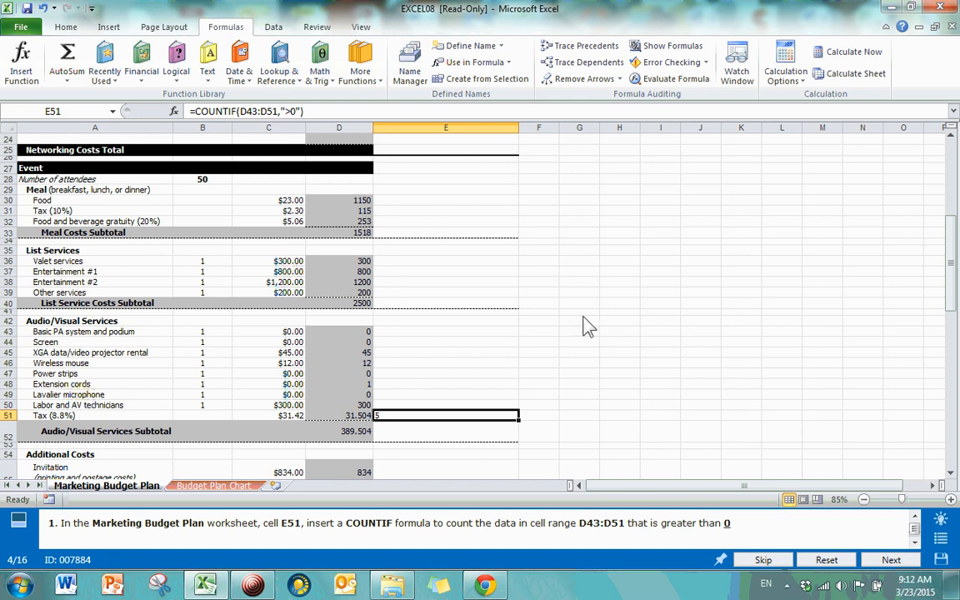
{"action": "key", "text": "ctrl+z"}
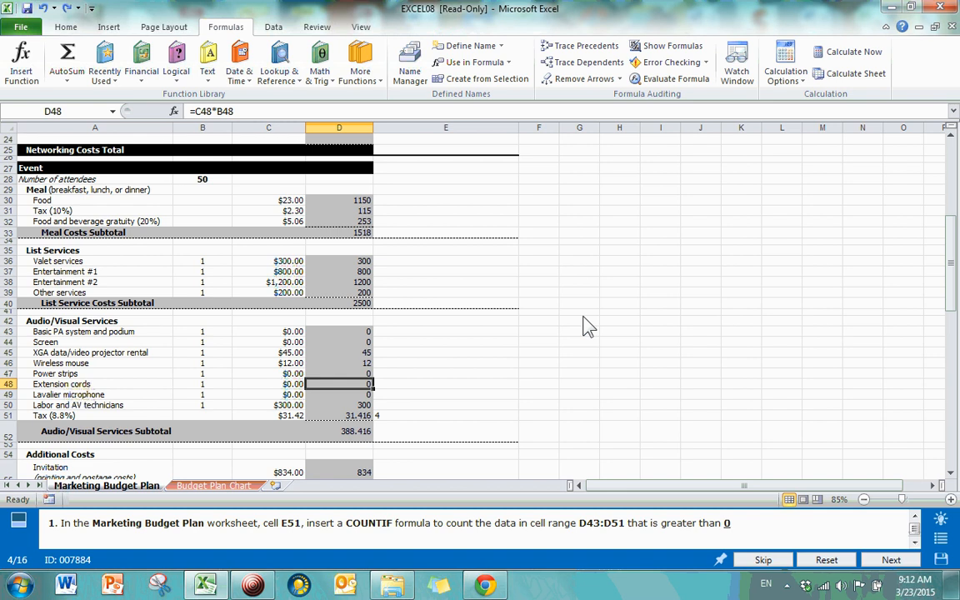
Step: Recheck E51's COUNTIF formula, then submit the task and advance to the next one
{"action": "left_click", "coordinate": [430, 384]}
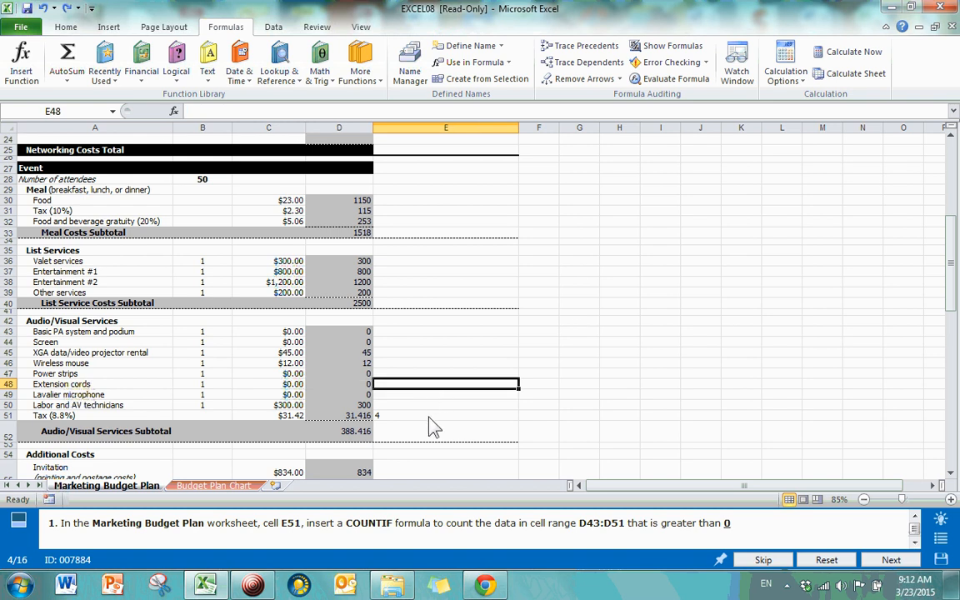
{"action": "left_click", "coordinate": [430, 417]}
{"action": "left_click", "coordinate": [790, 353]}
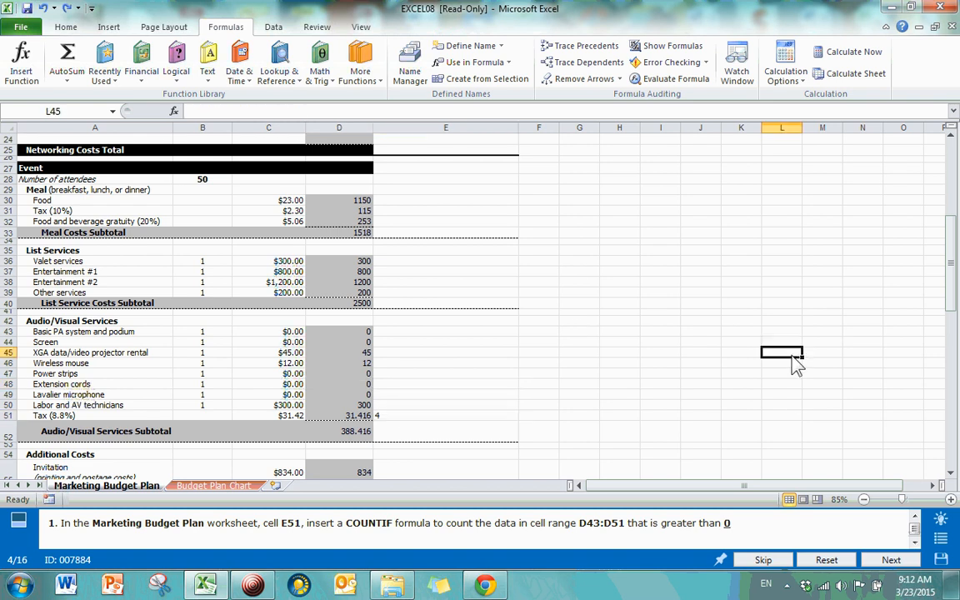
{"action": "left_click", "coordinate": [889, 560]}
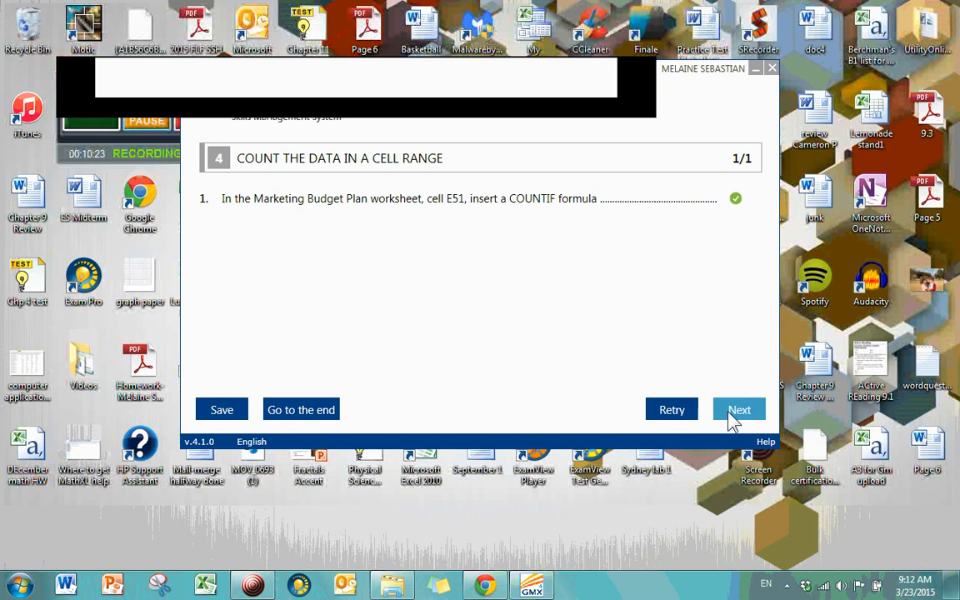
{"action": "left_click", "coordinate": [732, 418]}
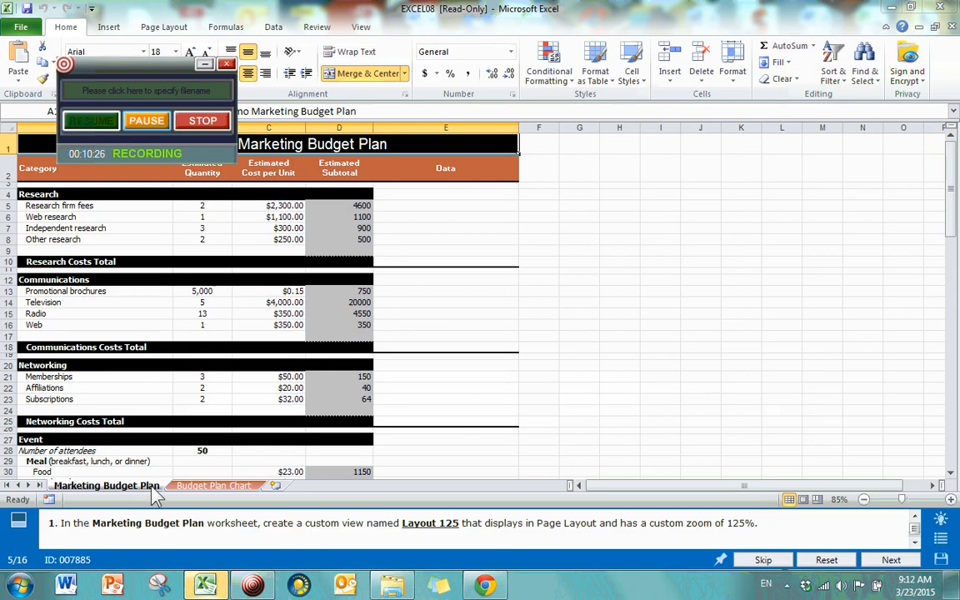
Step: Switch the Marketing Budget Plan sheet to Page Layout view with a custom 125% zoom
{"action": "scroll", "coordinate": [464, 364], "scroll_direction": "down", "scroll_amount": 1}
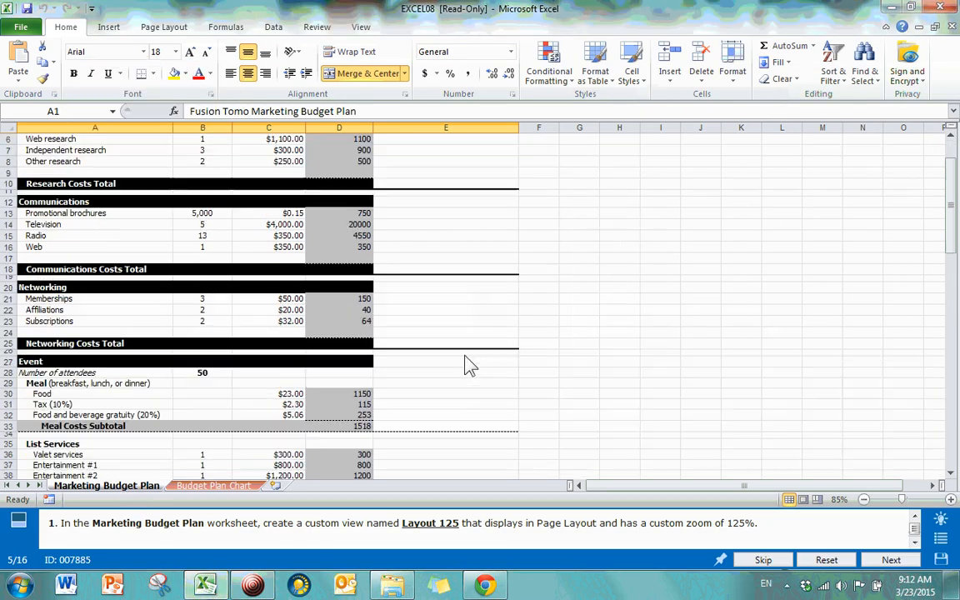
{"action": "scroll", "coordinate": [464, 364], "scroll_direction": "up", "scroll_amount": 1}
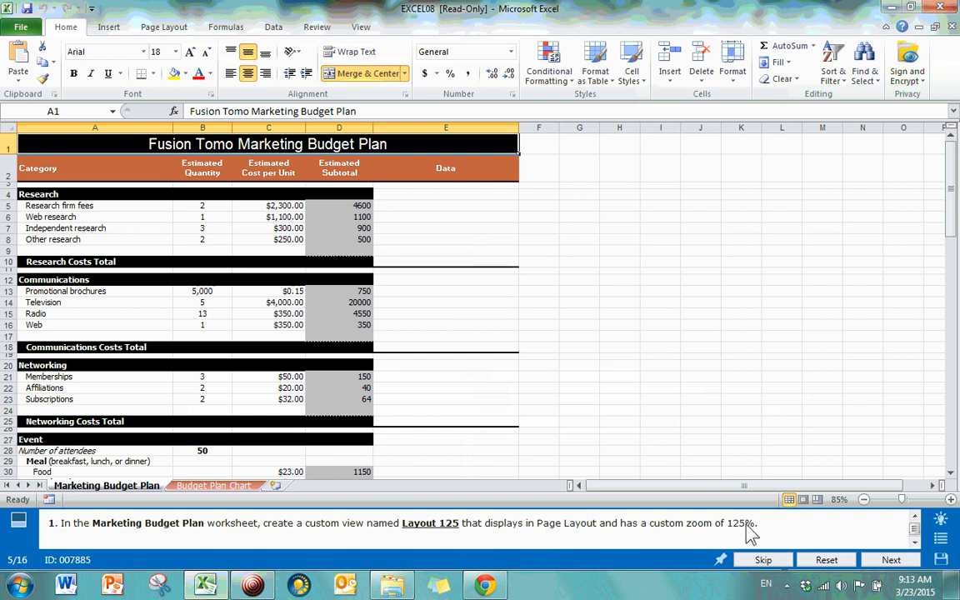
{"action": "left_click", "coordinate": [363, 28]}
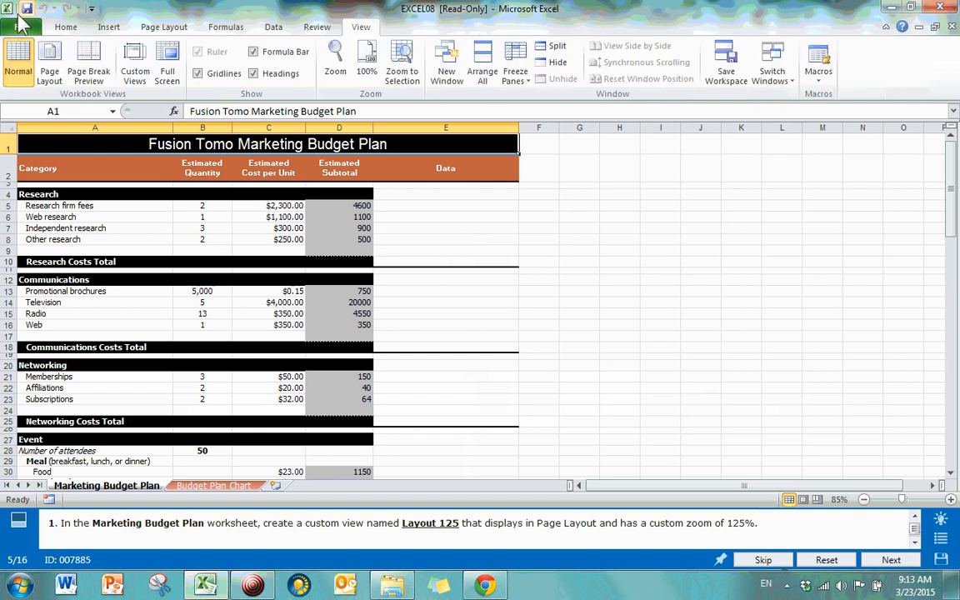
{"action": "left_click", "coordinate": [47, 70]}
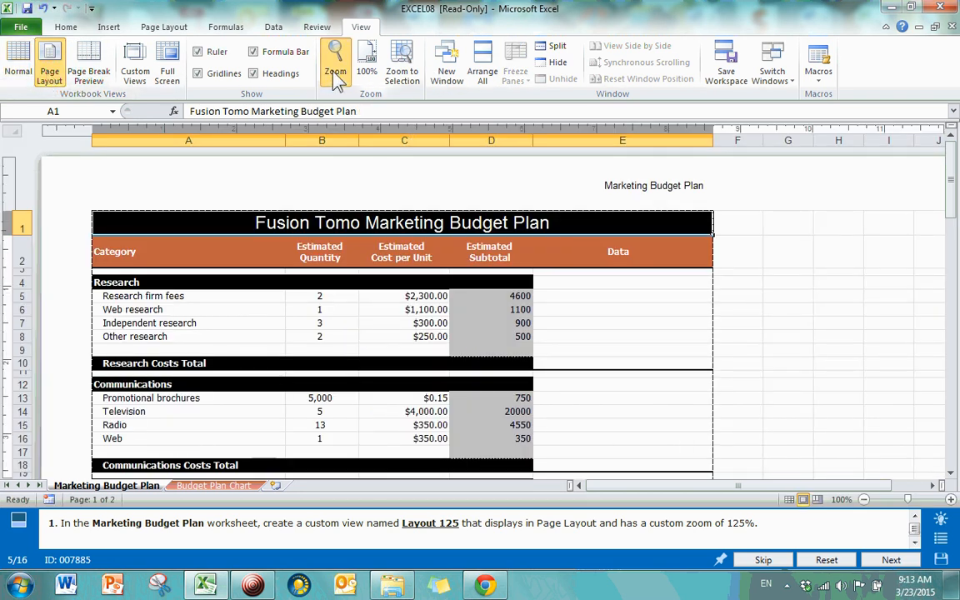
{"action": "left_click", "coordinate": [336, 71]}
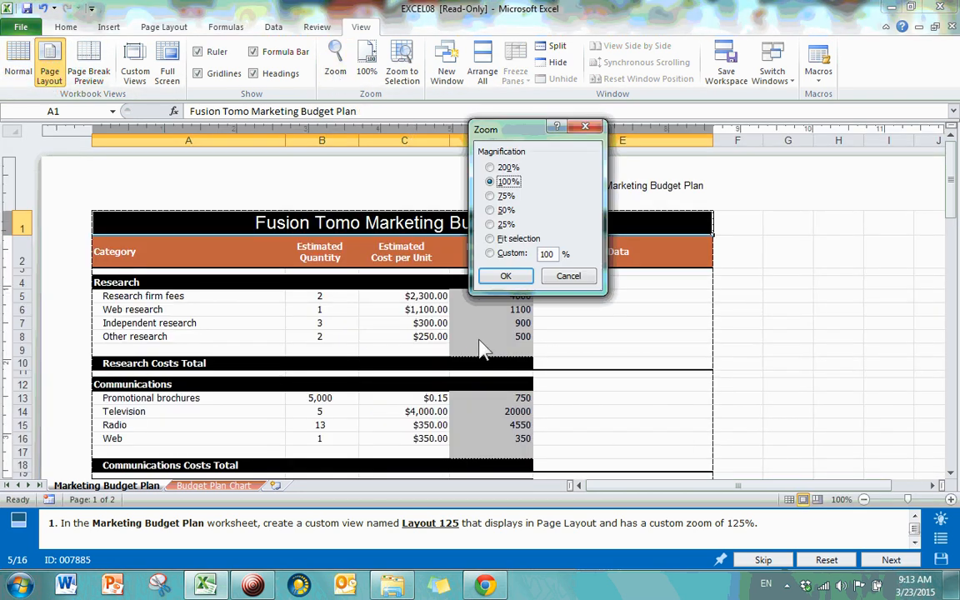
{"action": "double_click", "coordinate": [550, 254]}
{"action": "type", "text": "125"}
{"action": "left_click", "coordinate": [510, 277]}
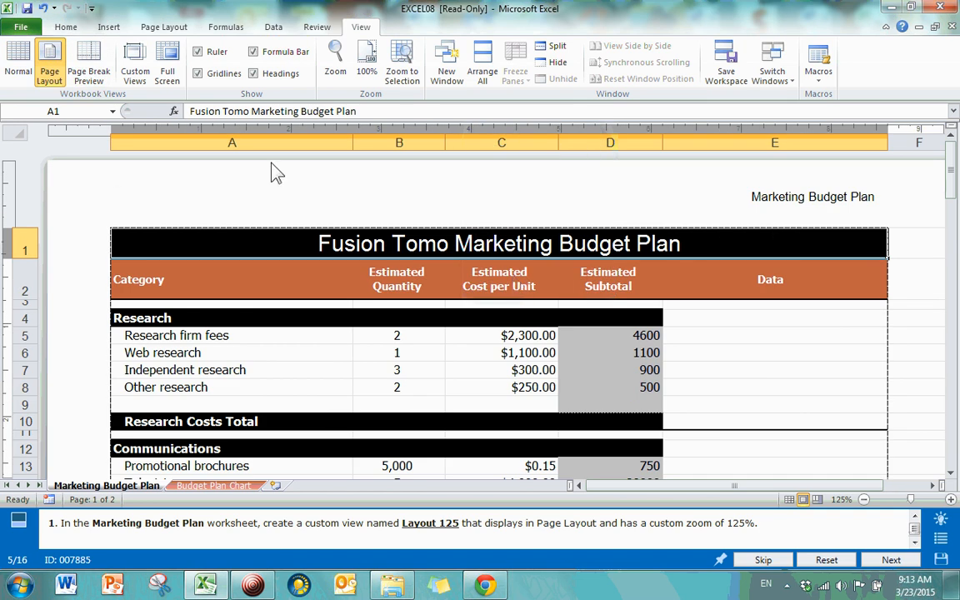
Step: Add a custom view named 'Layout 125' and confirm it appears in the Custom Views list
{"action": "left_click", "coordinate": [135, 74]}
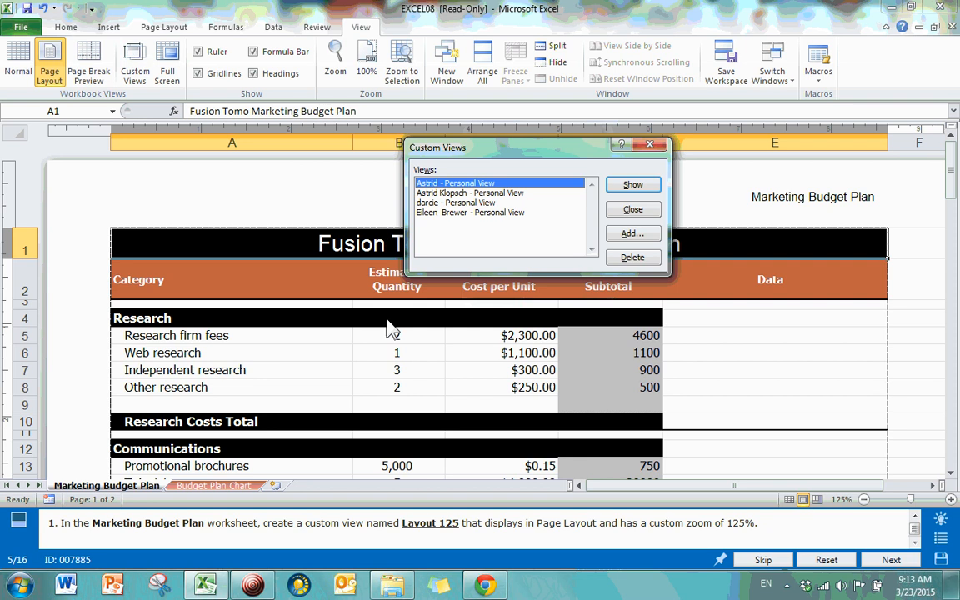
{"action": "left_click", "coordinate": [631, 235]}
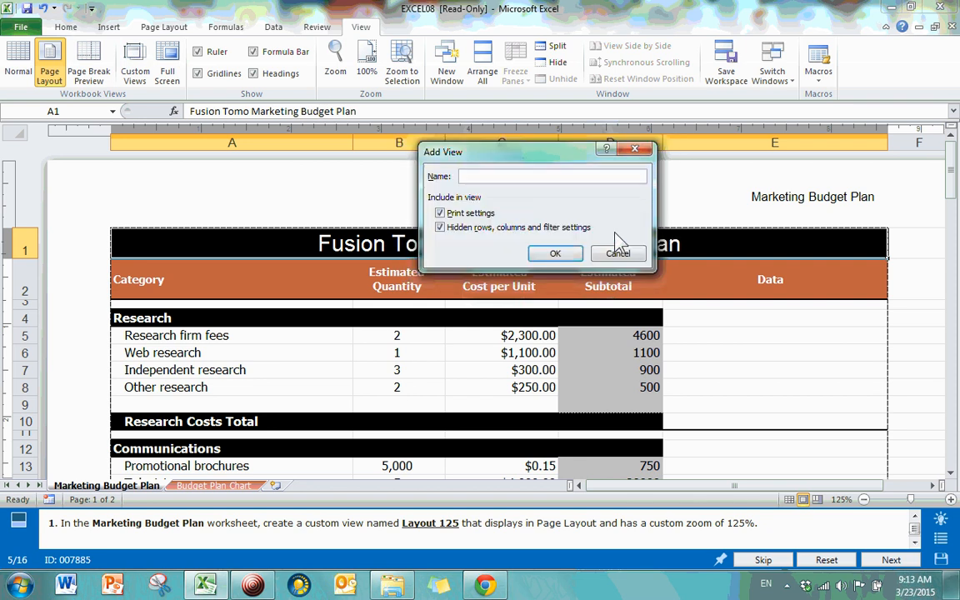
{"action": "type", "text": "Layout 125"}
{"action": "left_click", "coordinate": [558, 253]}
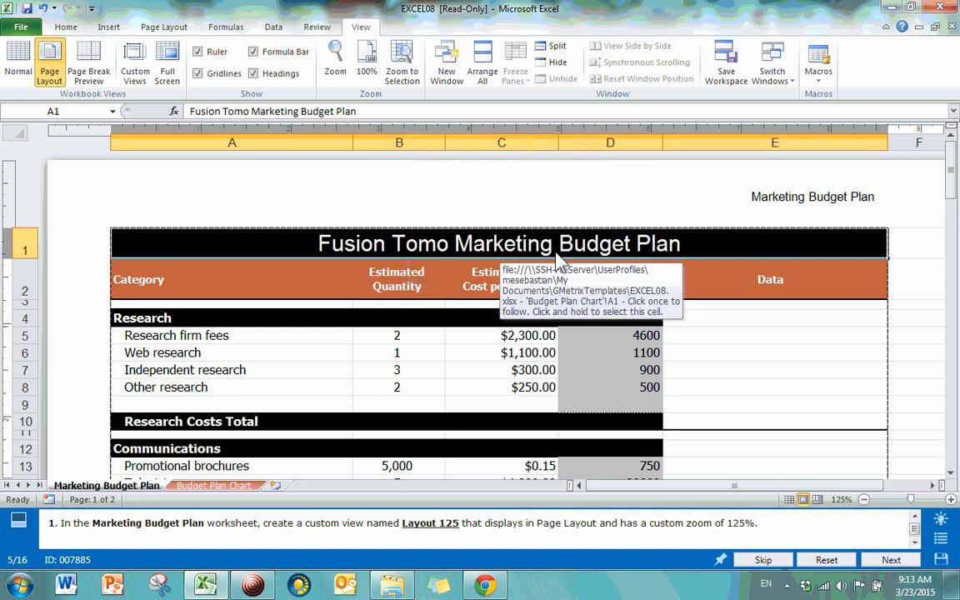
{"action": "left_click", "coordinate": [135, 67]}
{"action": "left_click", "coordinate": [455, 224]}
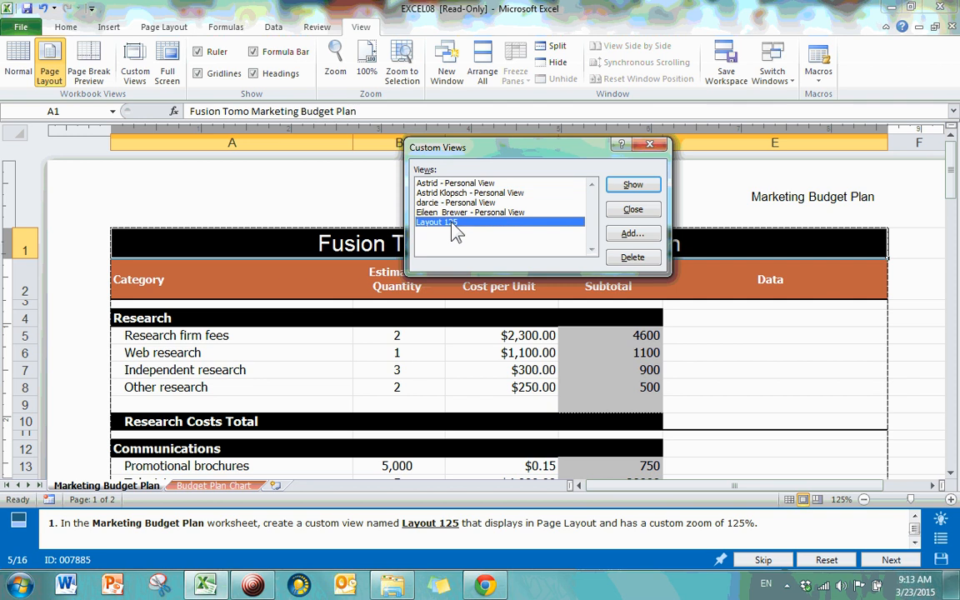
{"action": "left_click", "coordinate": [649, 148]}
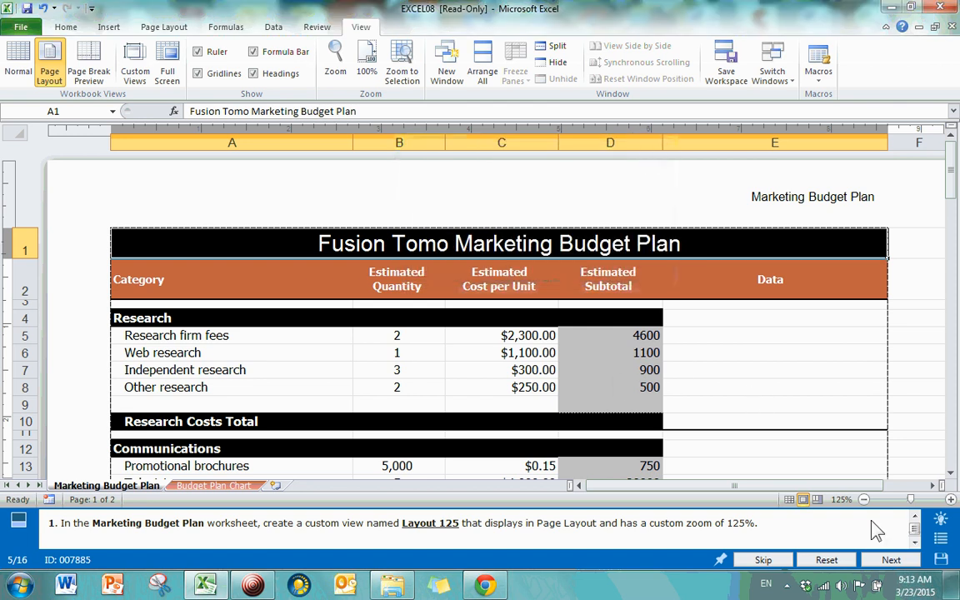
Step: Submit the Layout 125 custom-view task for grading and continue to task 6
{"action": "left_click", "coordinate": [889, 560]}
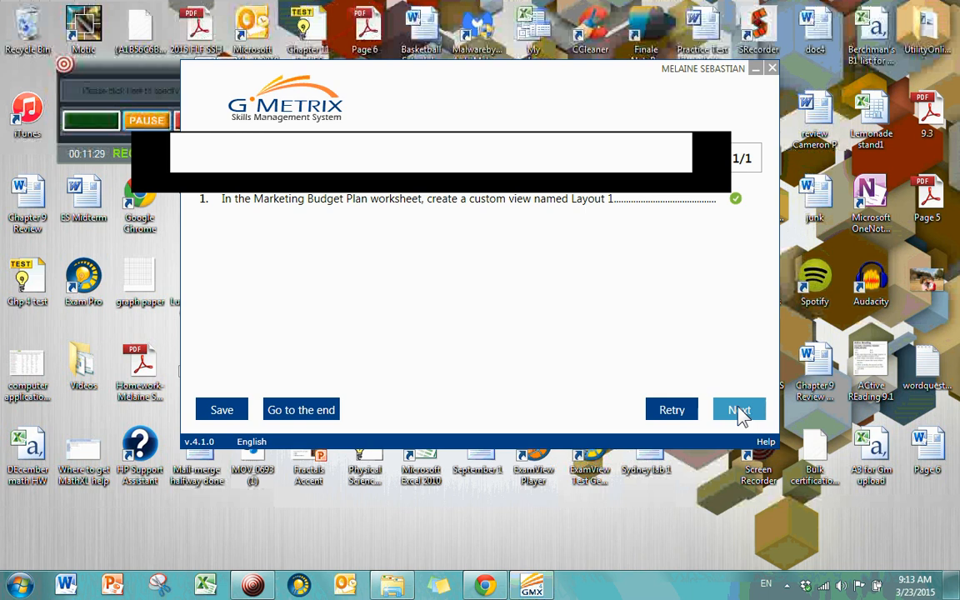
{"action": "left_click", "coordinate": [740, 413]}
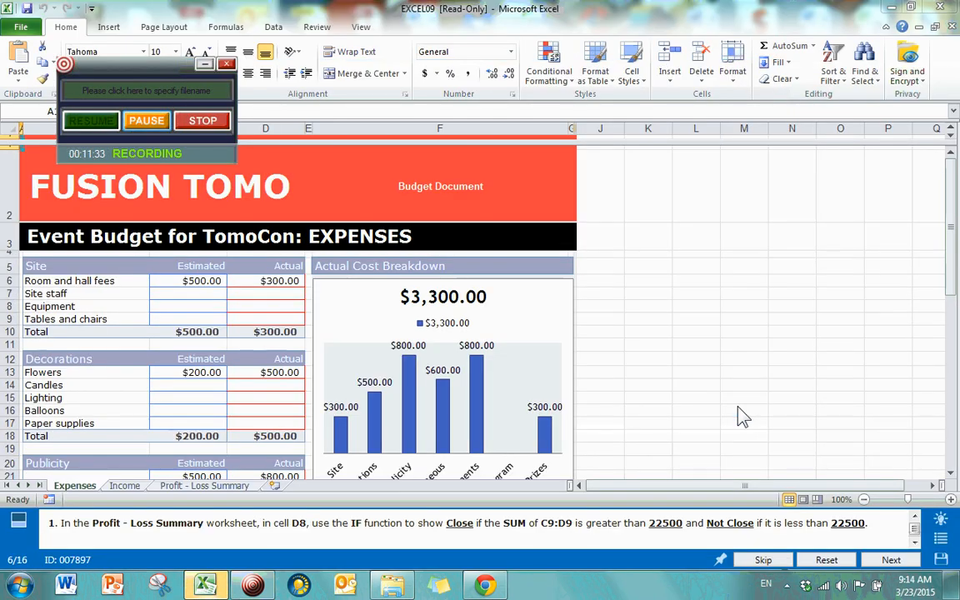
Step: Switch to the Profit - Loss Summary worksheet and select cell D8
{"action": "left_click", "coordinate": [200, 486]}
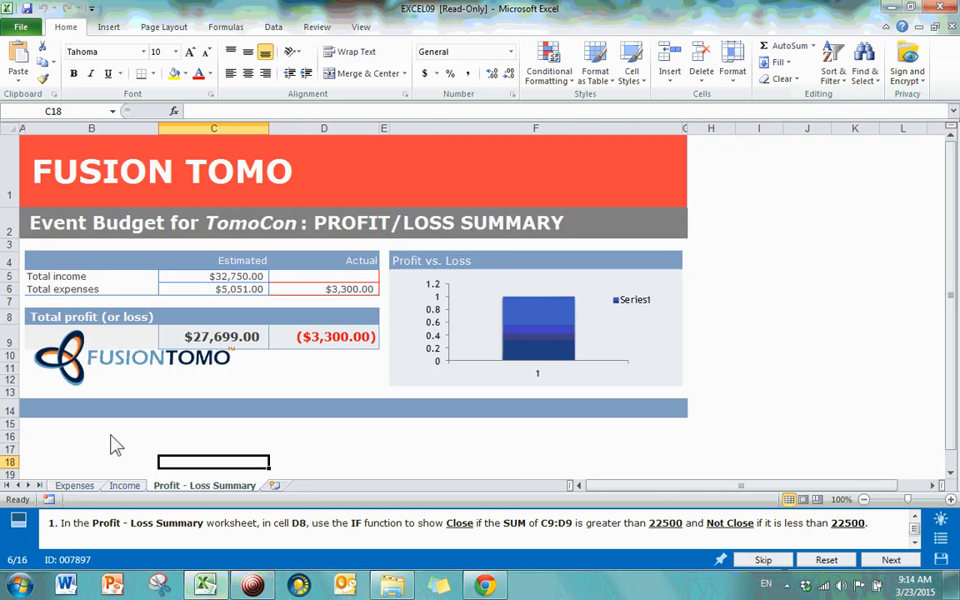
{"action": "left_click", "coordinate": [344, 316]}
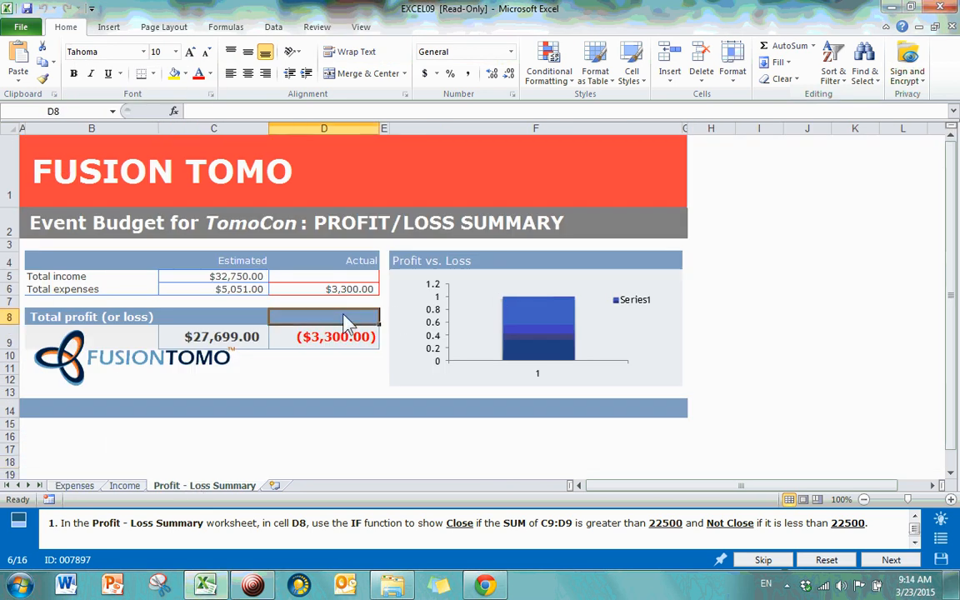
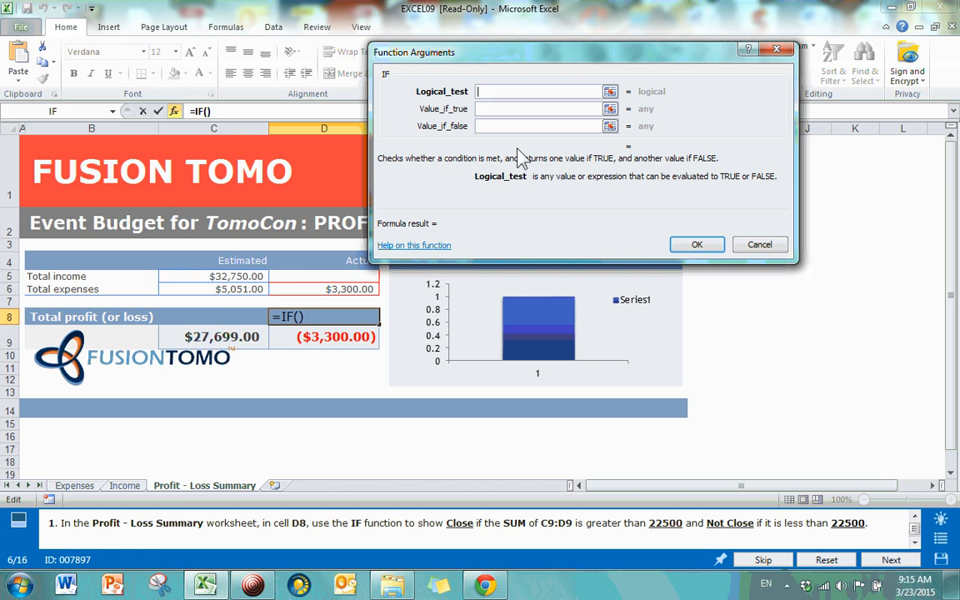
Step: Enter the IF condition SUM(C9:D9)>22500 with 'Close' as the true result in D8
{"action": "type", "text": "su"}
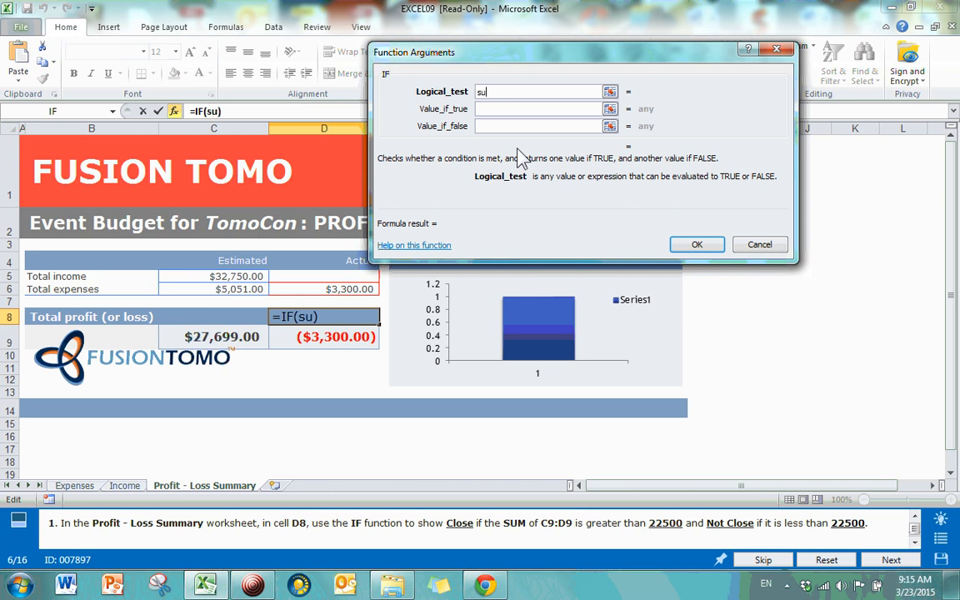
{"action": "type", "text": "m(c9"}
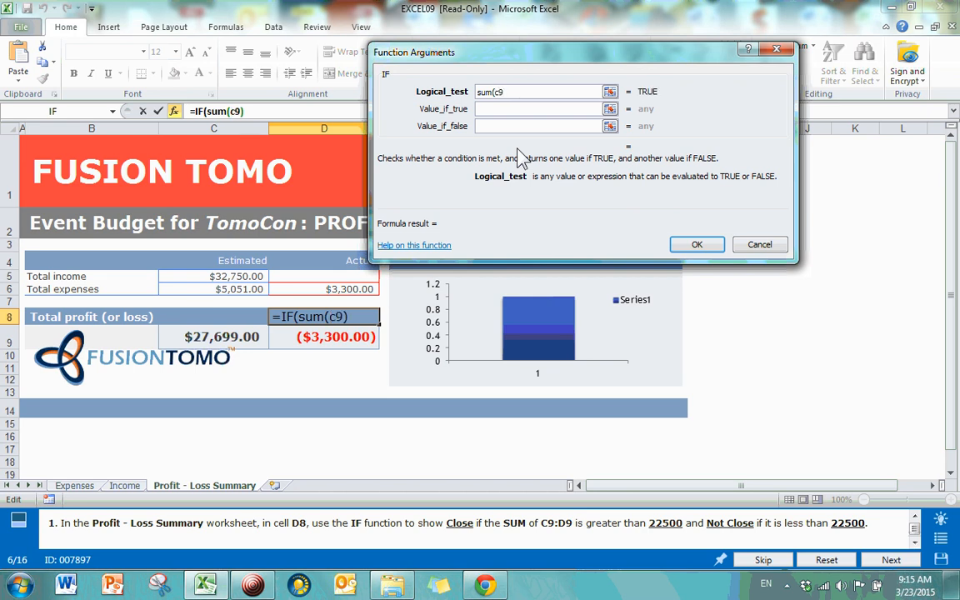
{"action": "type", "text": ":d9)"}
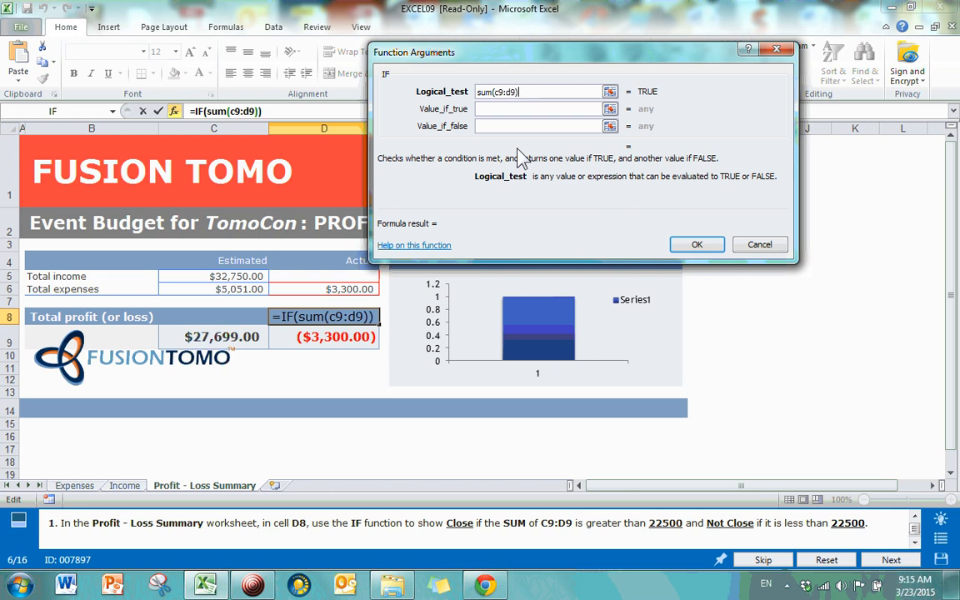
{"action": "type", "text": ">22500"}
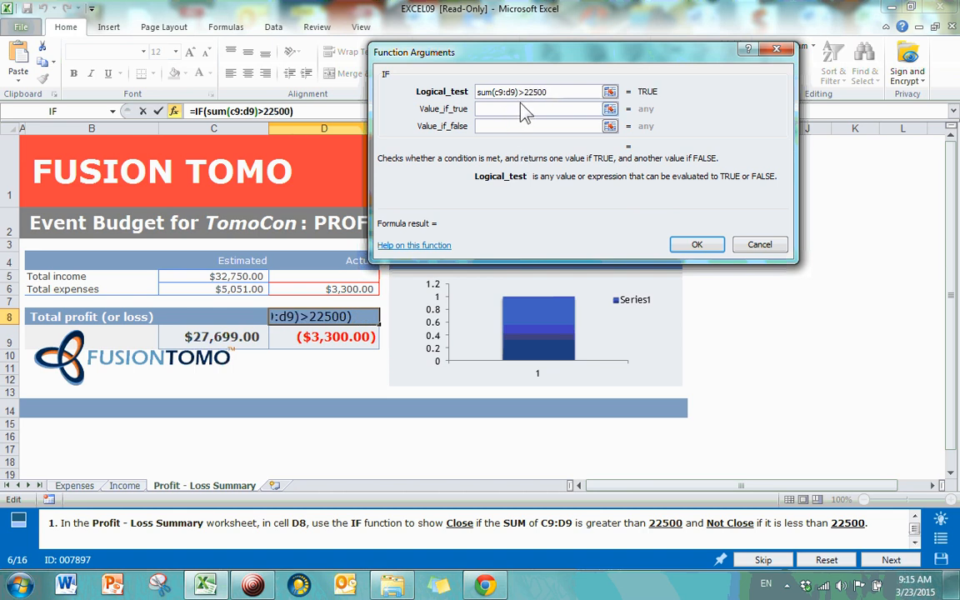
{"action": "mouse_move", "coordinate": [479, 94]}
{"action": "left_mouse_down"}
{"action": "mouse_move", "coordinate": [528, 99]}
{"action": "mouse_move", "coordinate": [490, 100]}
{"action": "left_mouse_up"}
{"action": "left_click", "coordinate": [569, 98]}
{"action": "left_click", "coordinate": [487, 109]}
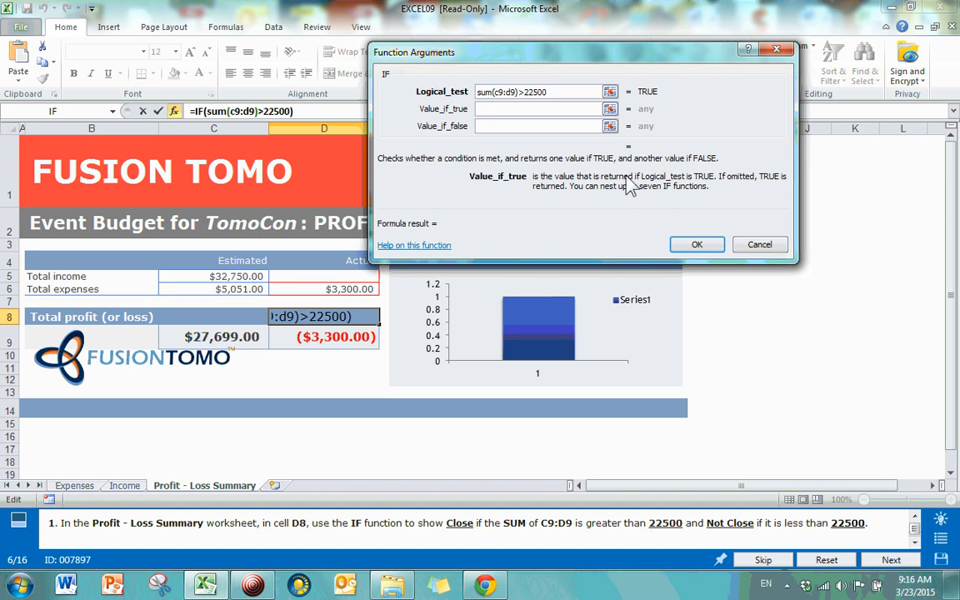
{"action": "type", "text": "Close"}
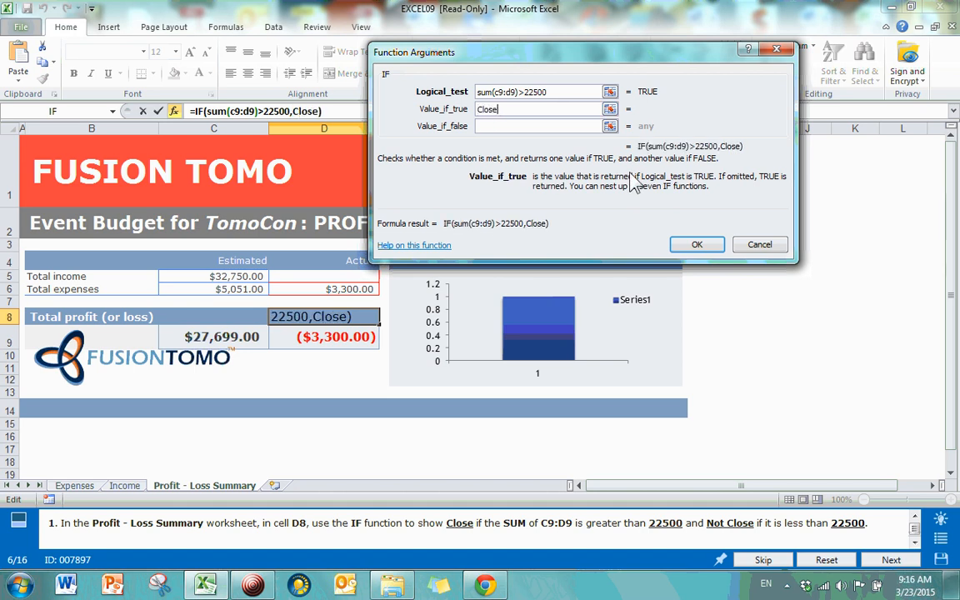
{"action": "key", "text": "Return"}
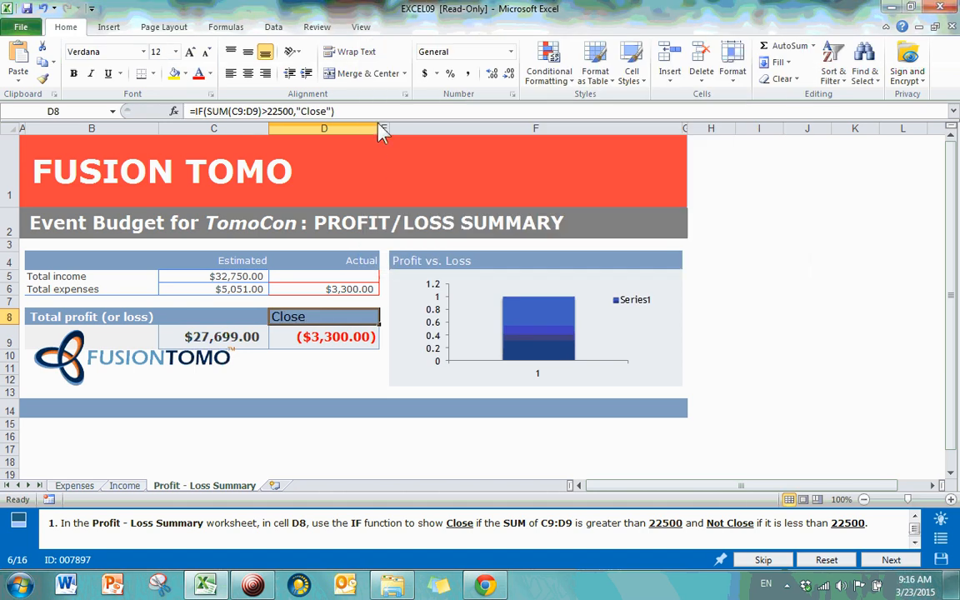
Step: Add 'Not Close' as the false result of D8's IF formula and check it
{"action": "left_click", "coordinate": [331, 110]}
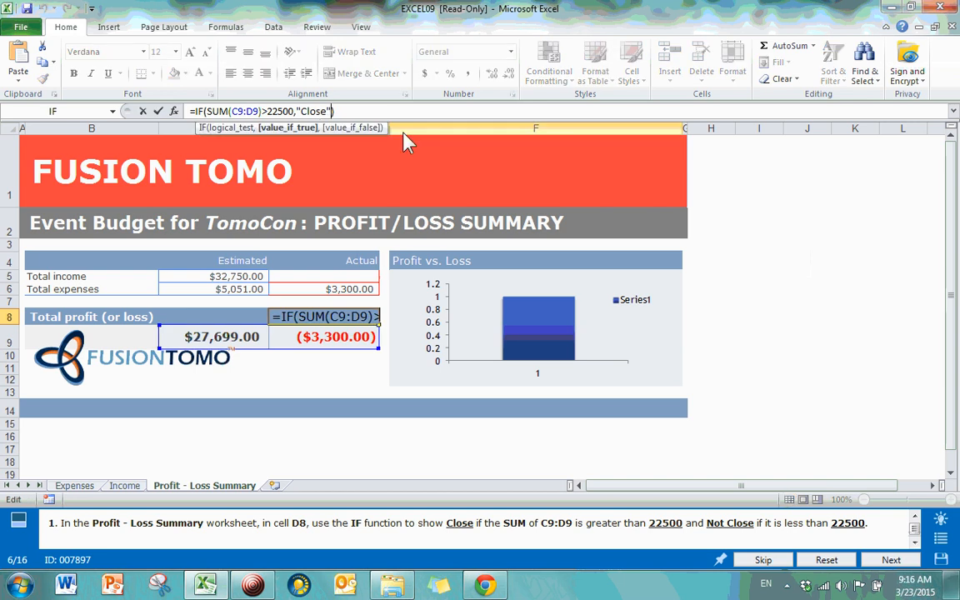
{"action": "left_click", "coordinate": [174, 111]}
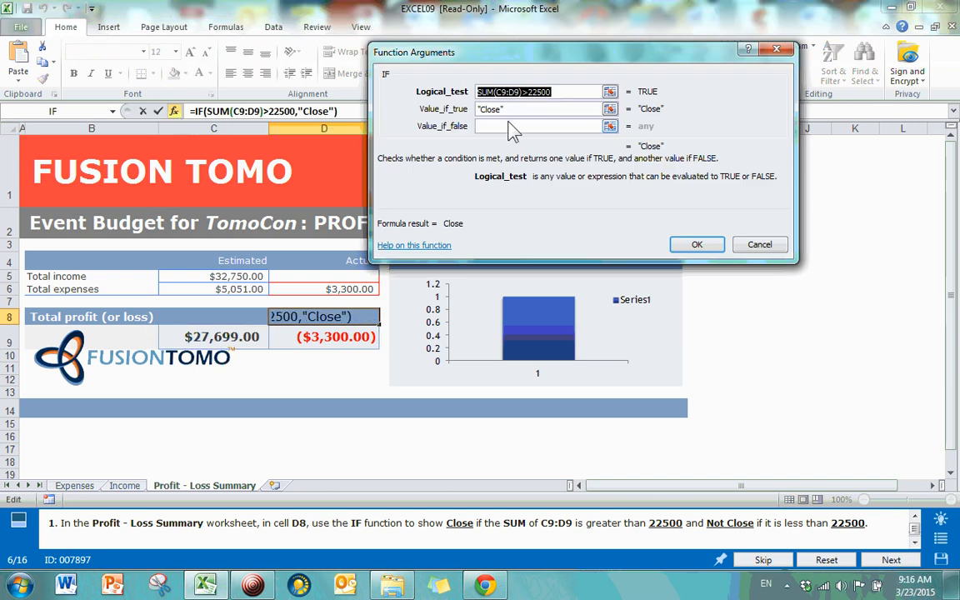
{"action": "left_click", "coordinate": [531, 125]}
{"action": "type", "text": "N"}
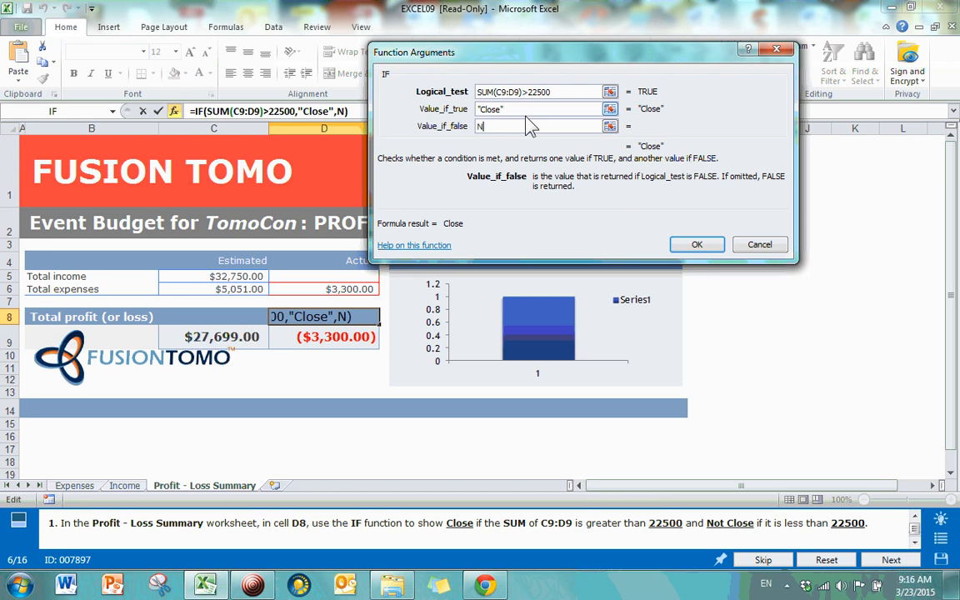
{"action": "type", "text": "ot Close"}
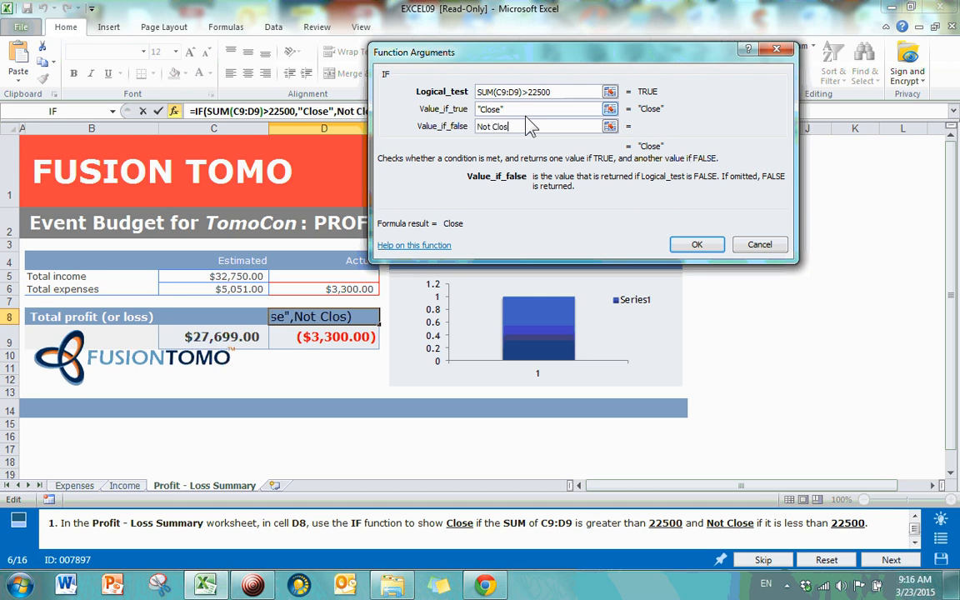
{"action": "left_click", "coordinate": [697, 245]}
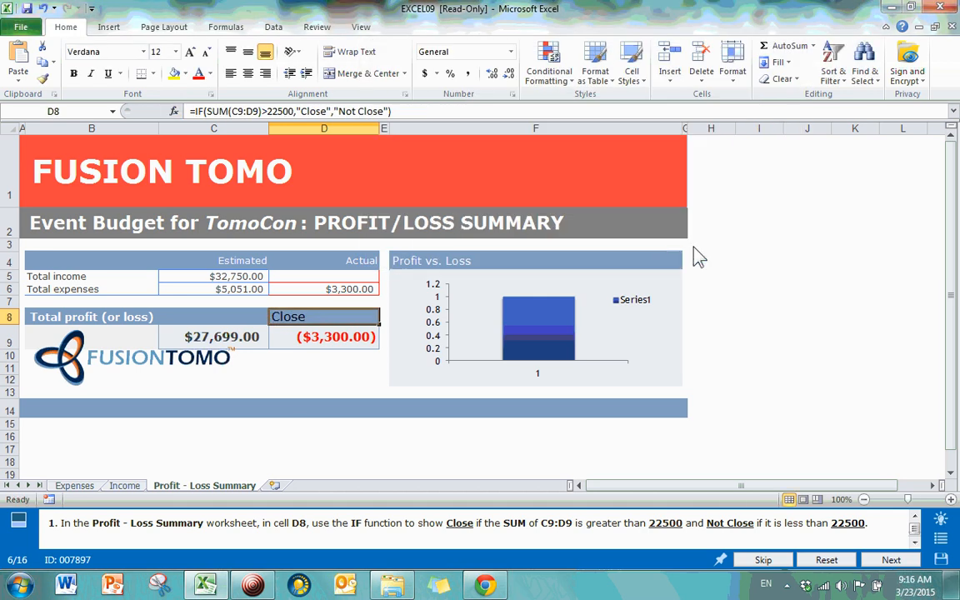
{"action": "key", "text": "Return"}
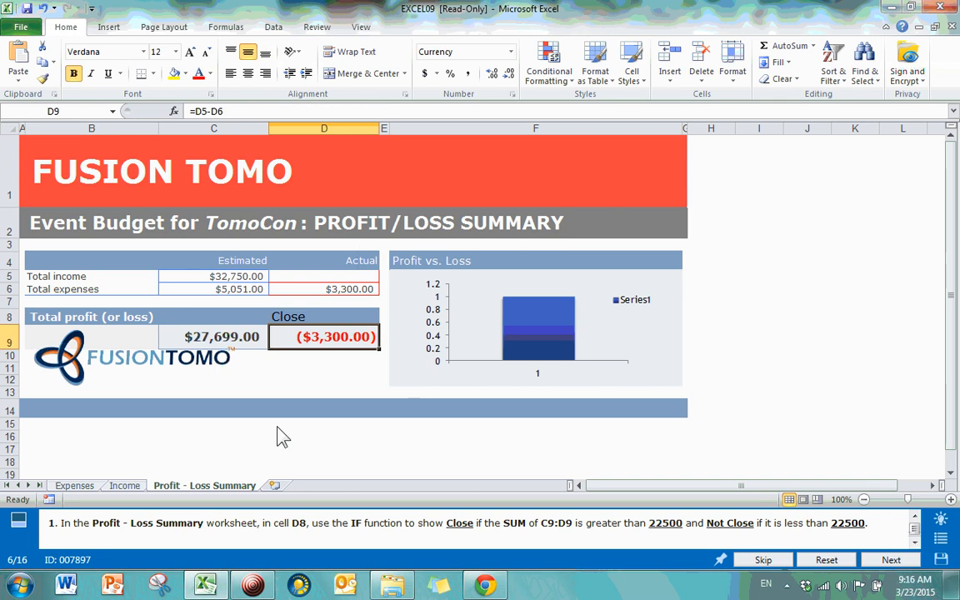
{"action": "left_click", "coordinate": [308, 319]}
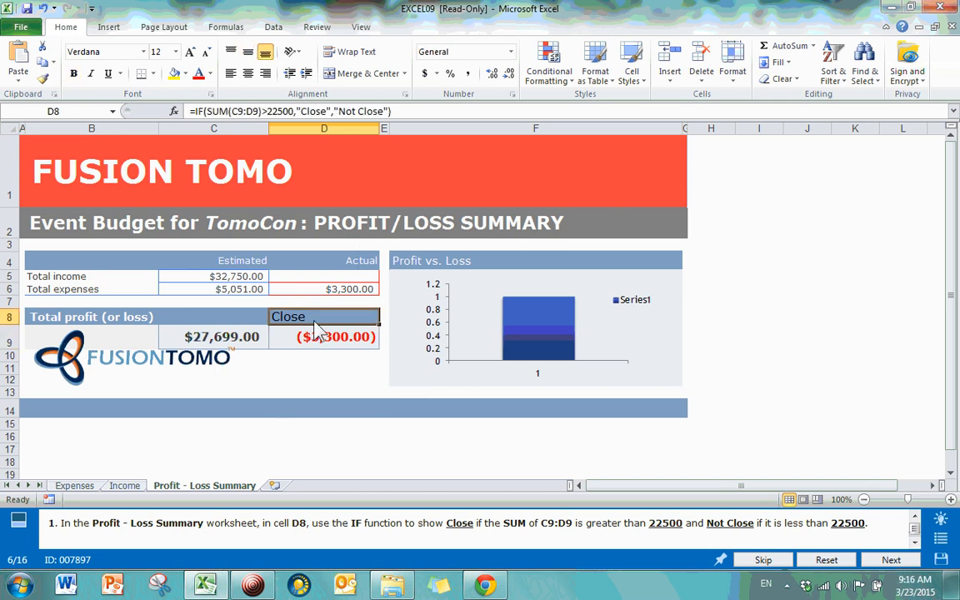
{"action": "left_click", "coordinate": [793, 343]}
Step: Submit the IF task and continue to practice task 7
{"action": "left_click", "coordinate": [885, 565]}
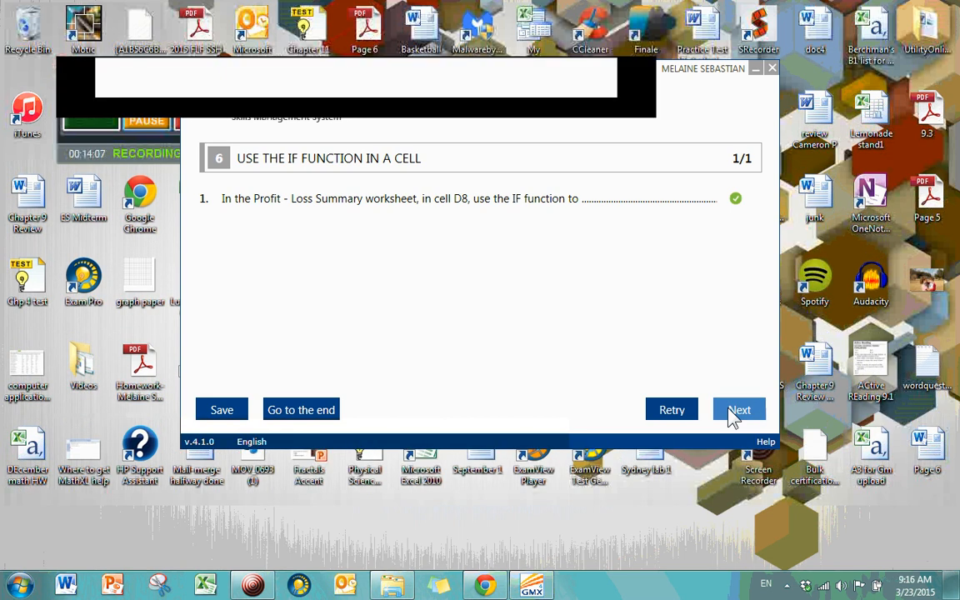
{"action": "left_click", "coordinate": [728, 409]}
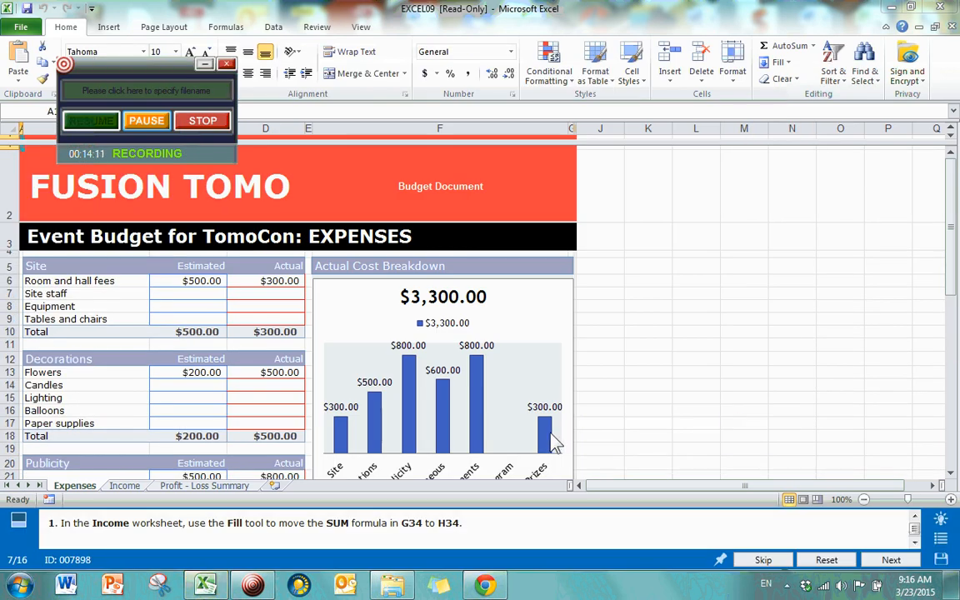
Step: On the Income sheet, inspect the Total Income SUM formula in G34
{"action": "left_click", "coordinate": [138, 489]}
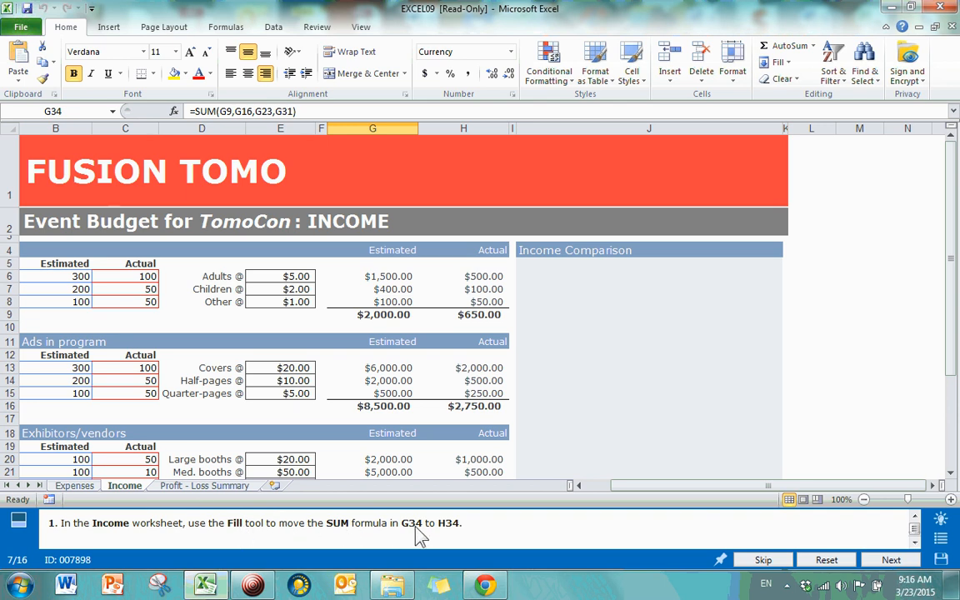
{"action": "scroll", "coordinate": [551, 325], "scroll_direction": "down", "scroll_amount": 5}
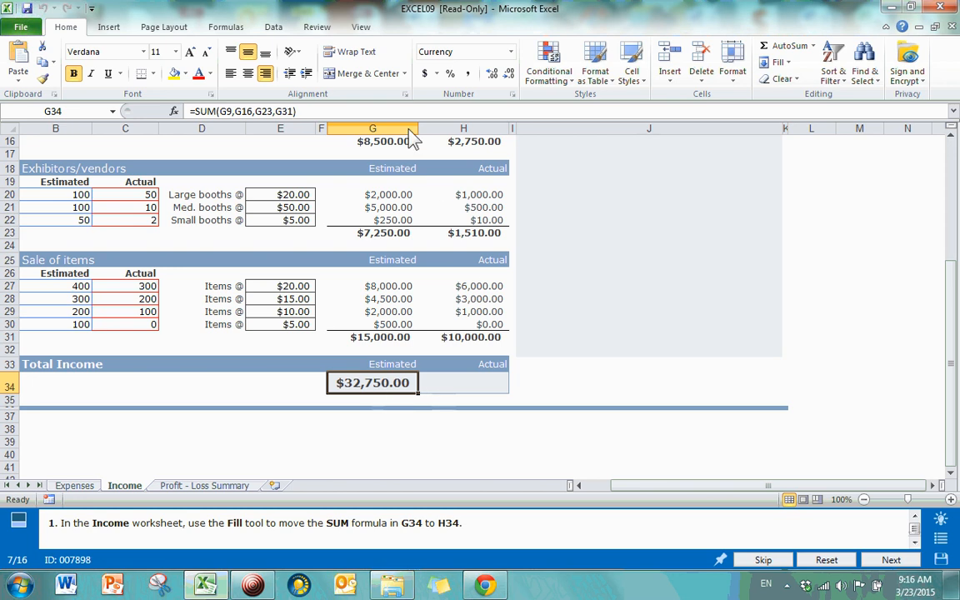
{"action": "left_click", "coordinate": [384, 440]}
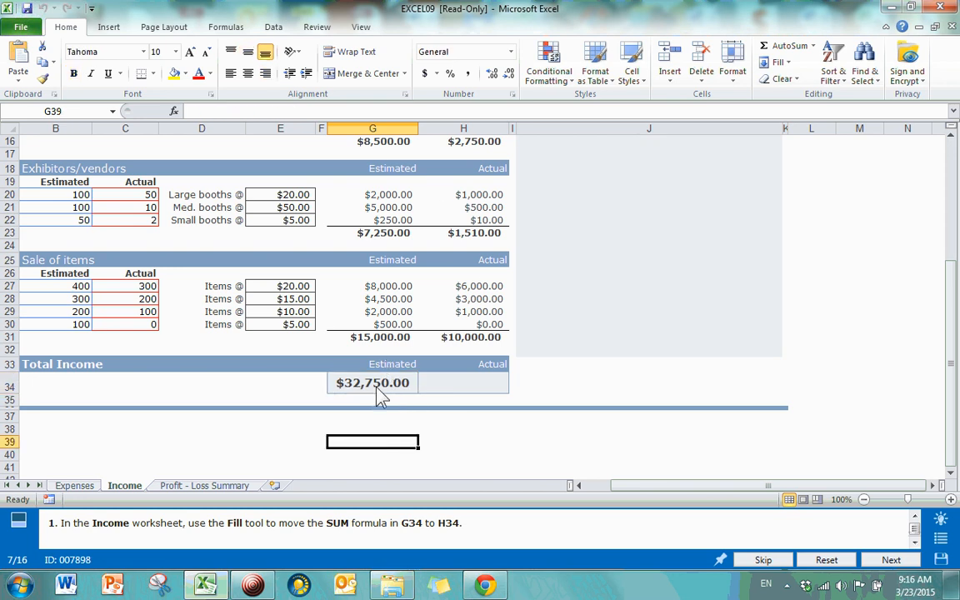
{"action": "left_click", "coordinate": [376, 388]}
{"action": "left_click", "coordinate": [383, 457]}
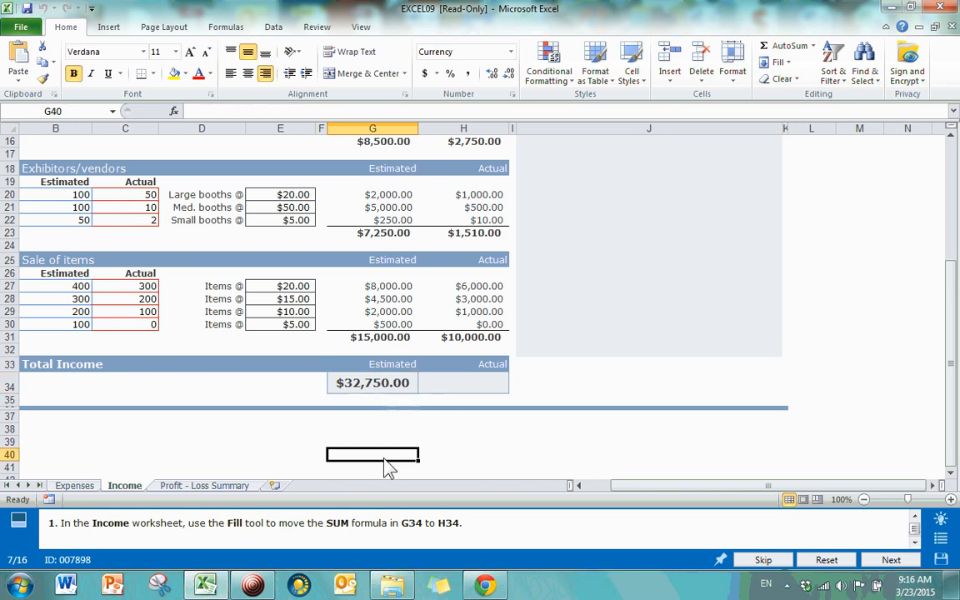
{"action": "left_click", "coordinate": [372, 389]}
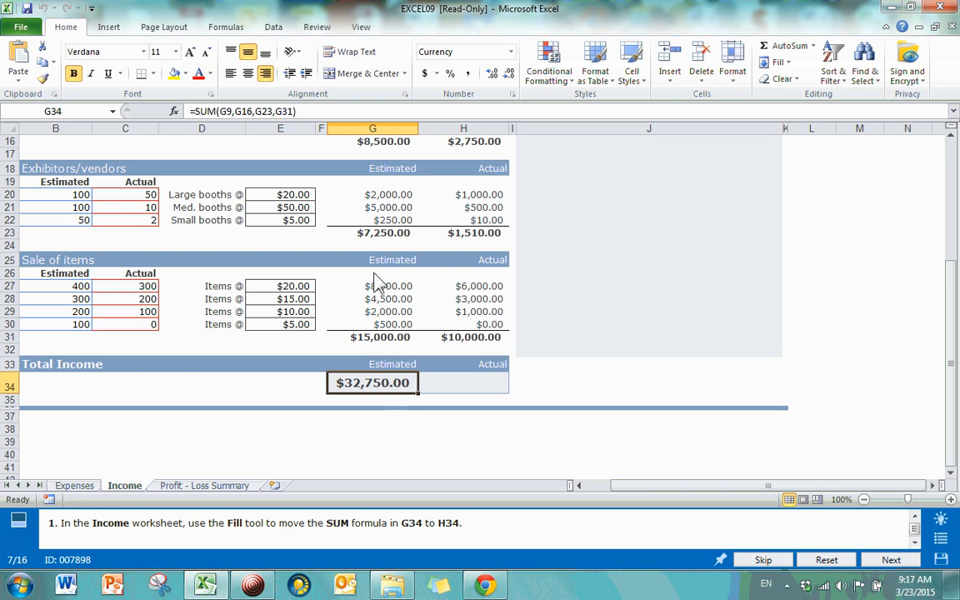
{"action": "left_click_drag", "start_coordinate": [300, 111], "coordinate": [189, 113]}
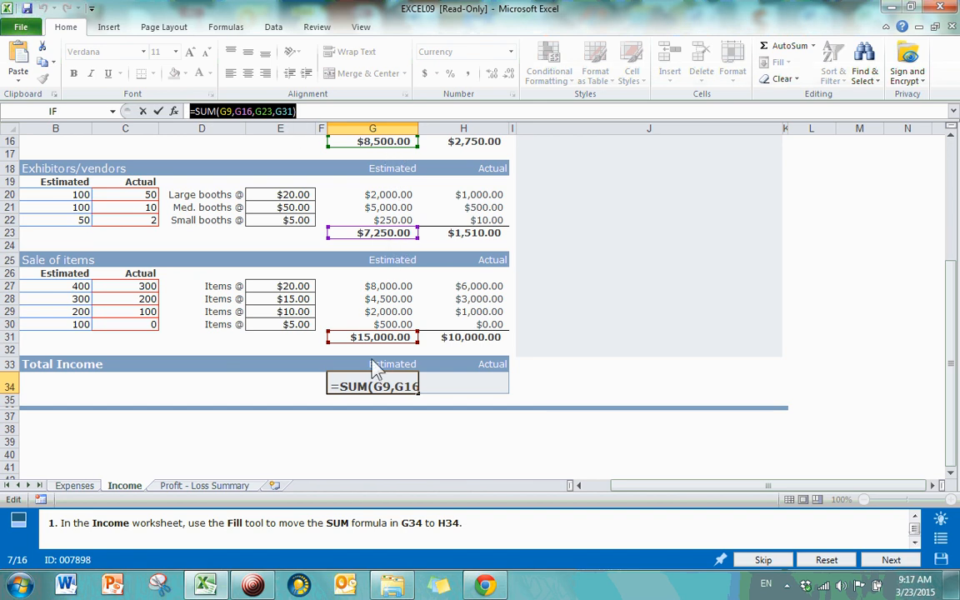
{"action": "key", "text": "Return"}
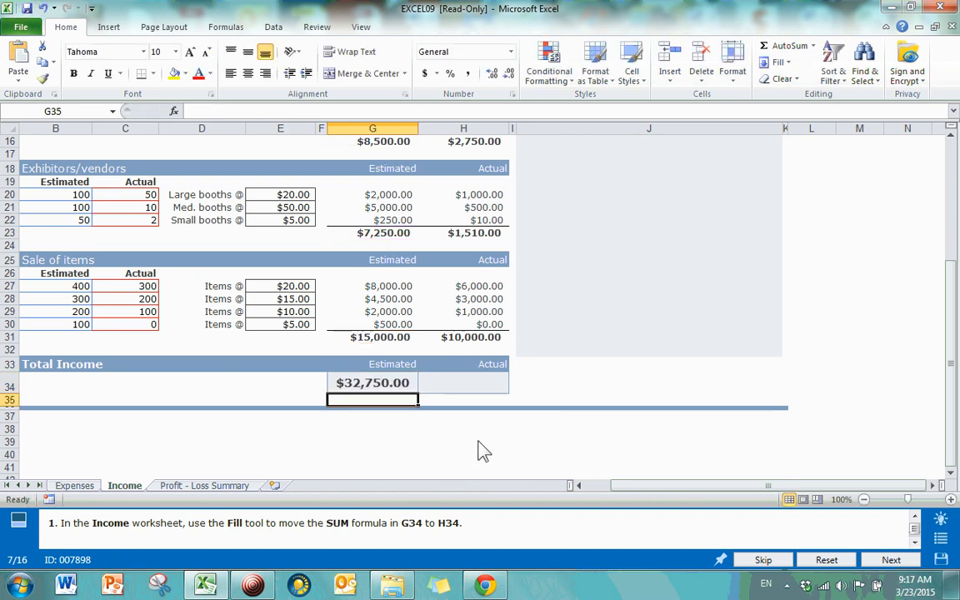
{"action": "left_click", "coordinate": [392, 388]}
Step: Fill G34's SUM formula right into H34, showing $14,910.00, and submit the task
{"action": "left_click", "coordinate": [461, 389]}
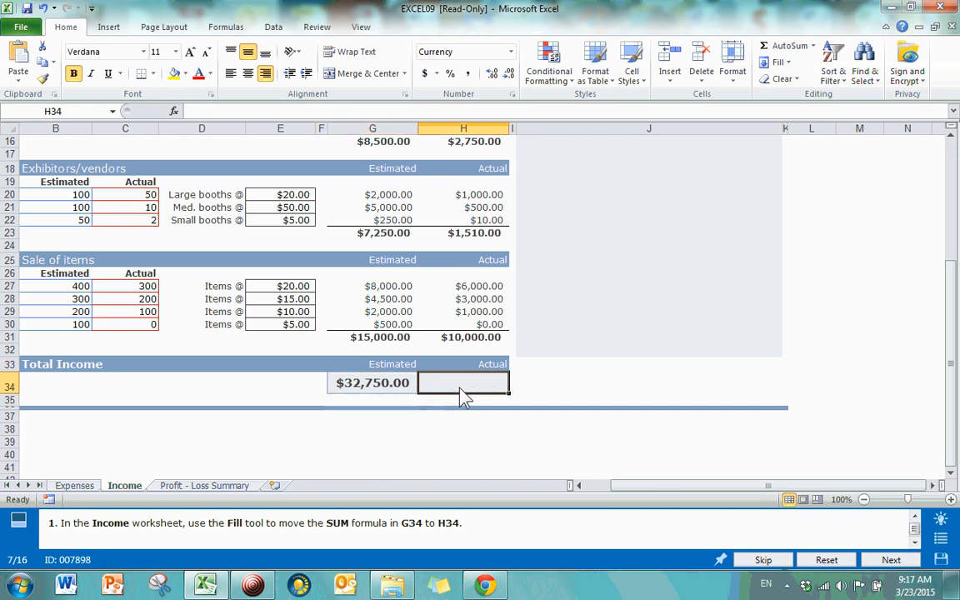
{"action": "left_click", "coordinate": [415, 442]}
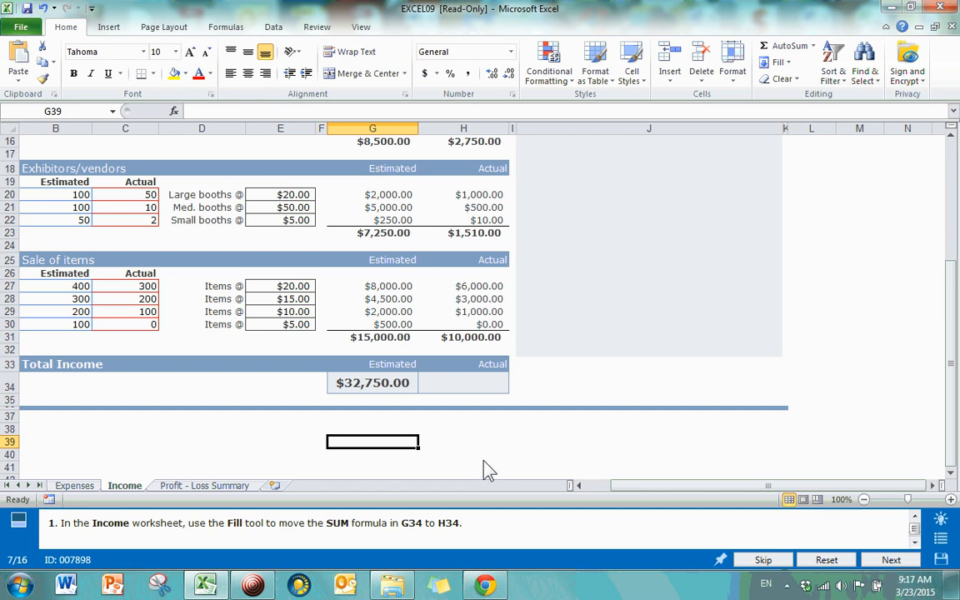
{"action": "left_click", "coordinate": [476, 386]}
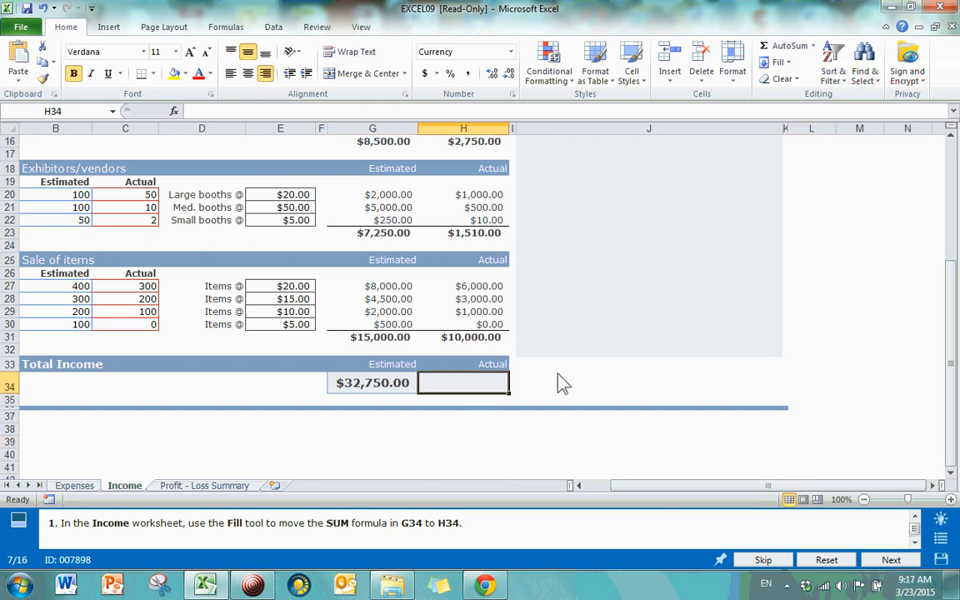
{"action": "left_click", "coordinate": [394, 390]}
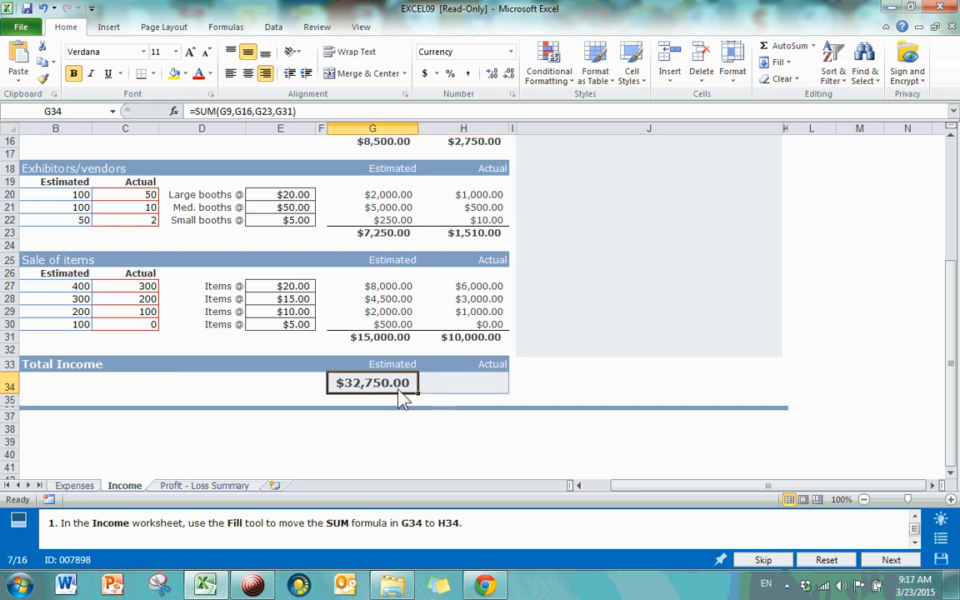
{"action": "left_click", "coordinate": [457, 390]}
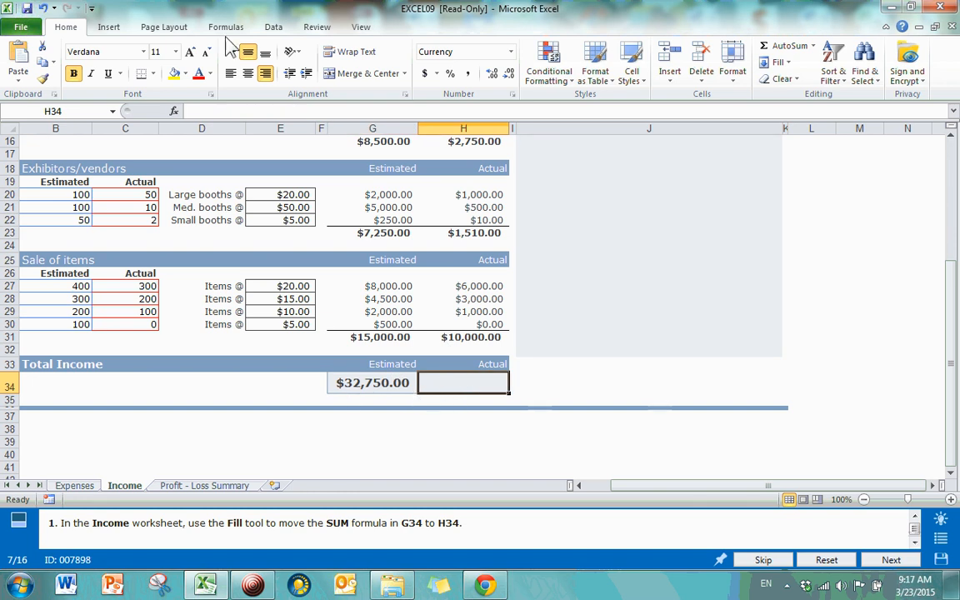
{"action": "left_click", "coordinate": [792, 62]}
{"action": "left_click", "coordinate": [704, 98]}
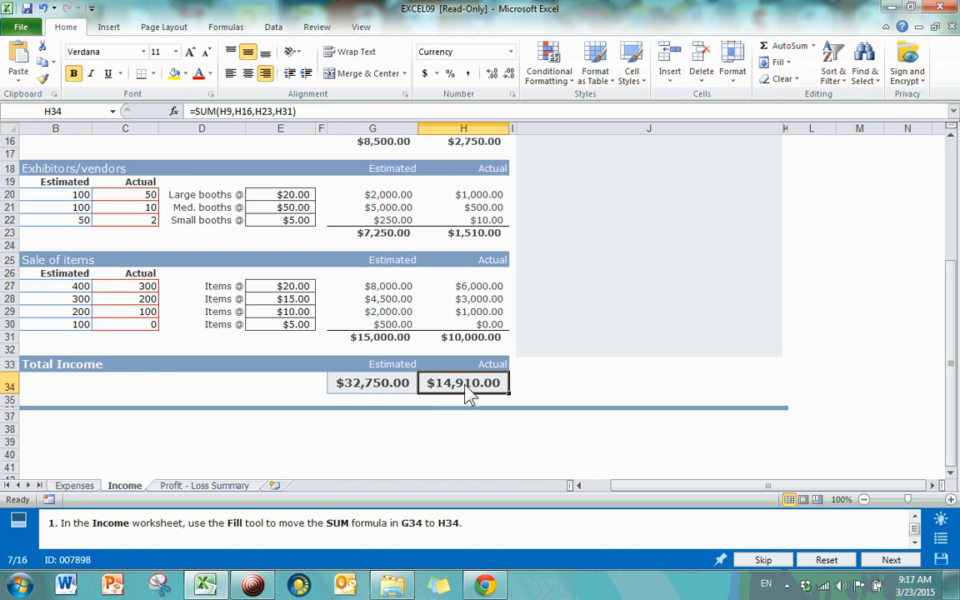
{"action": "left_click", "coordinate": [305, 112]}
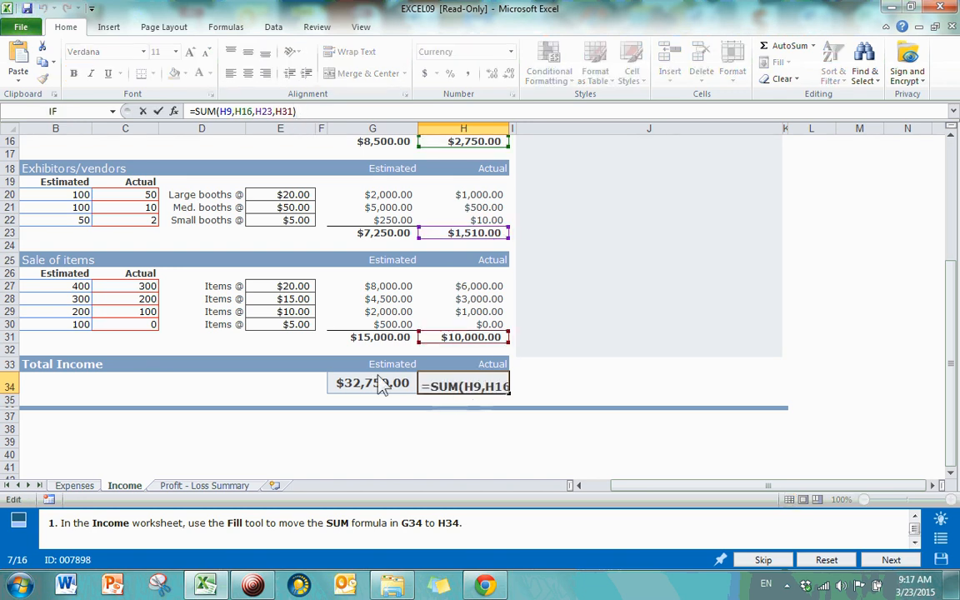
{"action": "key", "text": "Return"}
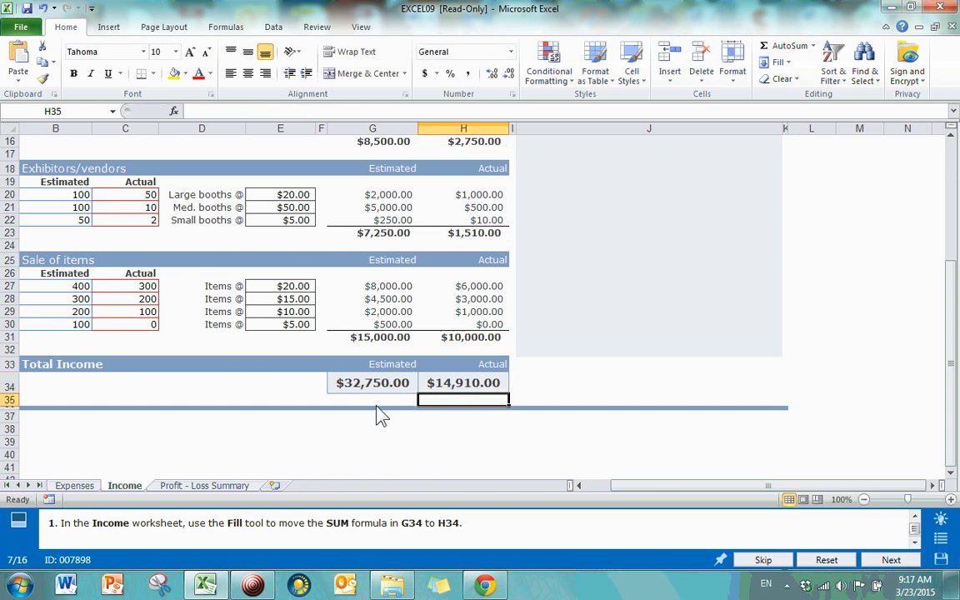
{"action": "left_click", "coordinate": [513, 454]}
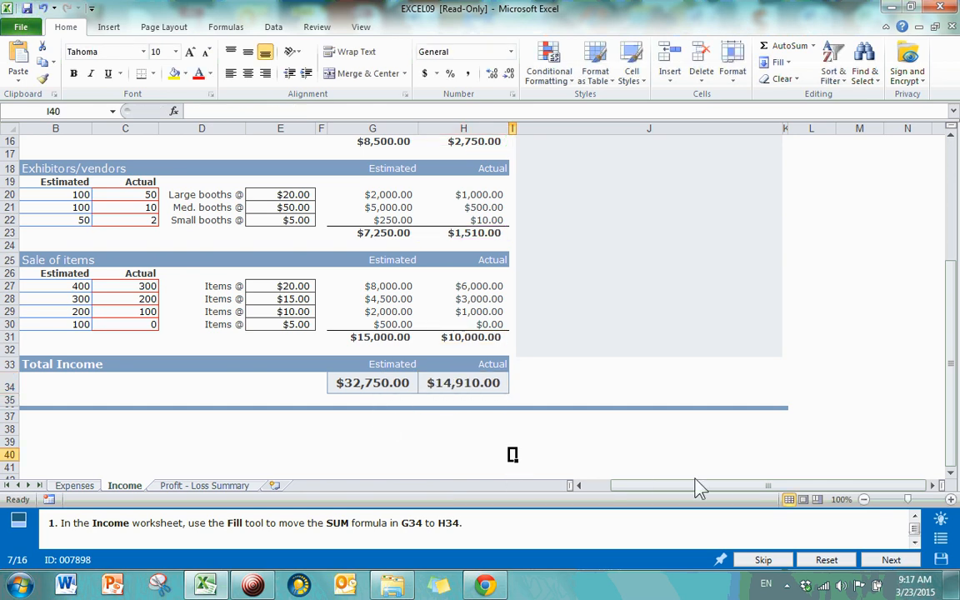
{"action": "left_click", "coordinate": [888, 561]}
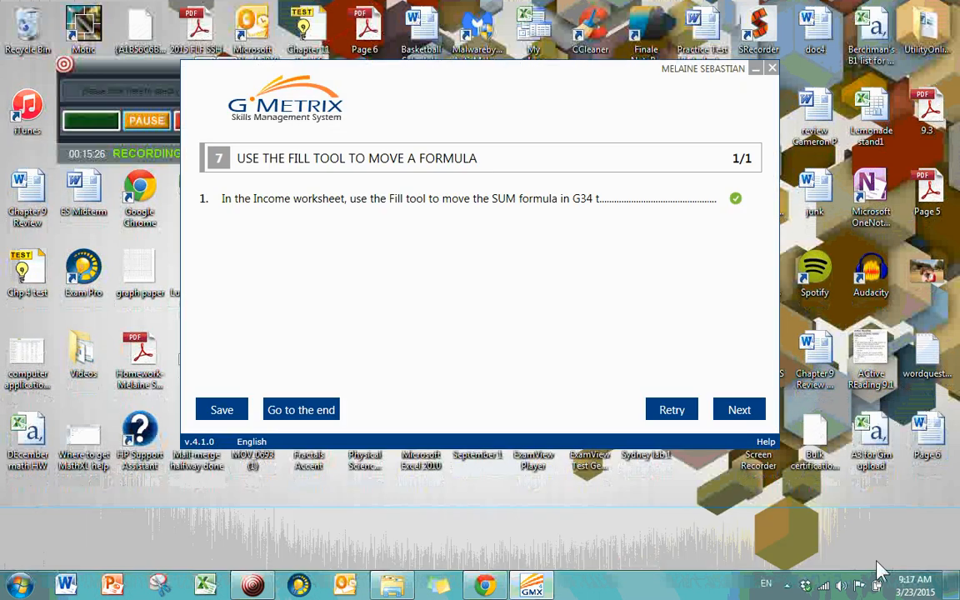
Step: Continue from the task 7 results to the Expenses sheet SUM task
{"action": "left_click", "coordinate": [753, 424]}
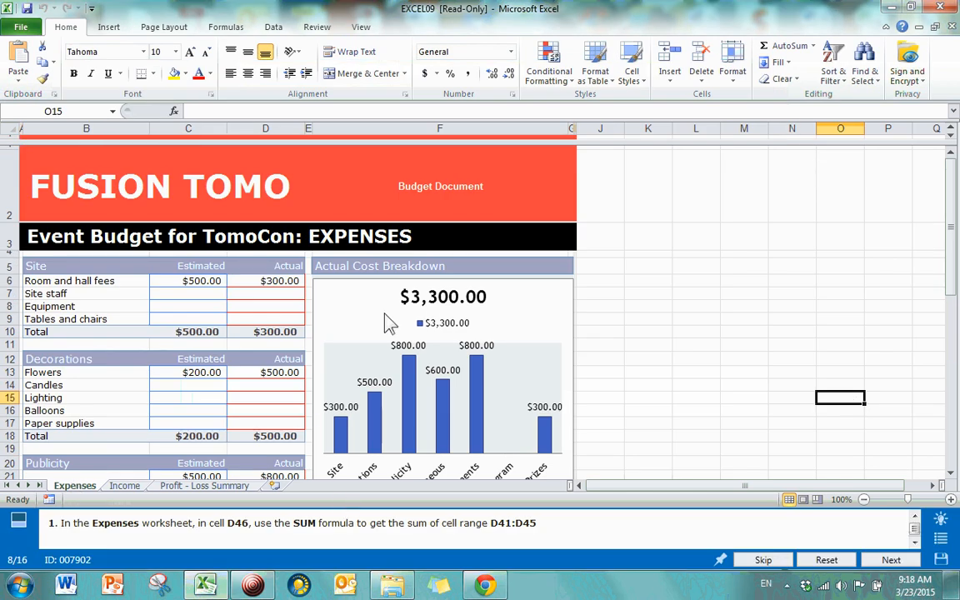
Step: Go to D46 through the Name Box and pick SUM in Insert Function
{"action": "left_click", "coordinate": [7, 112]}
{"action": "type", "text": "d46"}
{"action": "key", "text": "Return"}
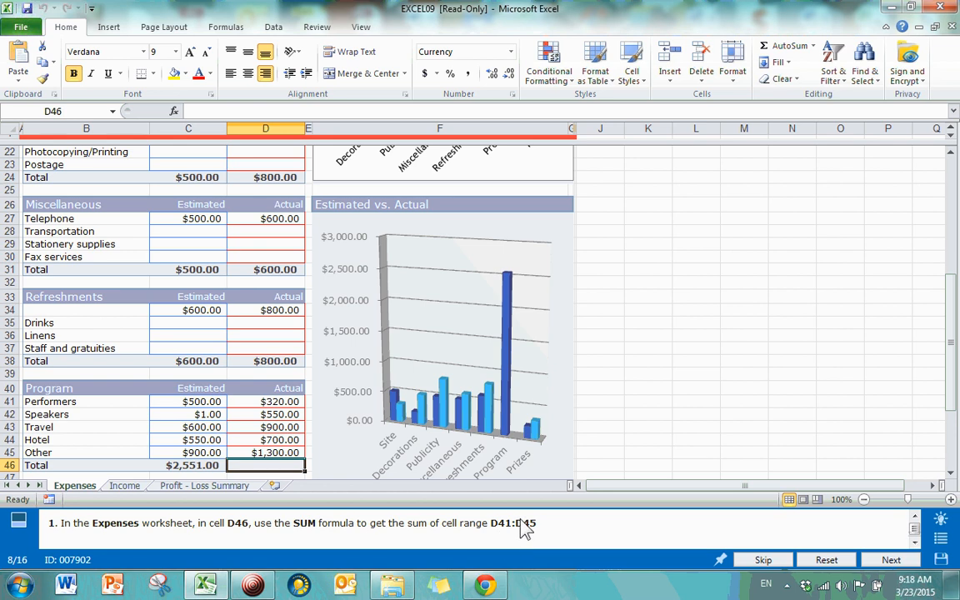
{"action": "scroll", "coordinate": [414, 313], "scroll_direction": "down", "scroll_amount": 2}
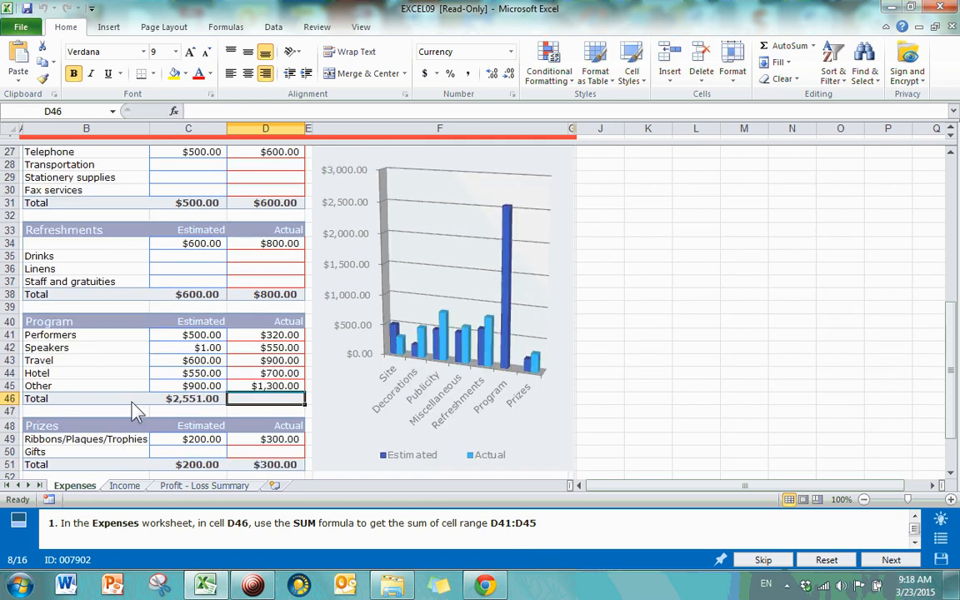
{"action": "left_click", "coordinate": [175, 111]}
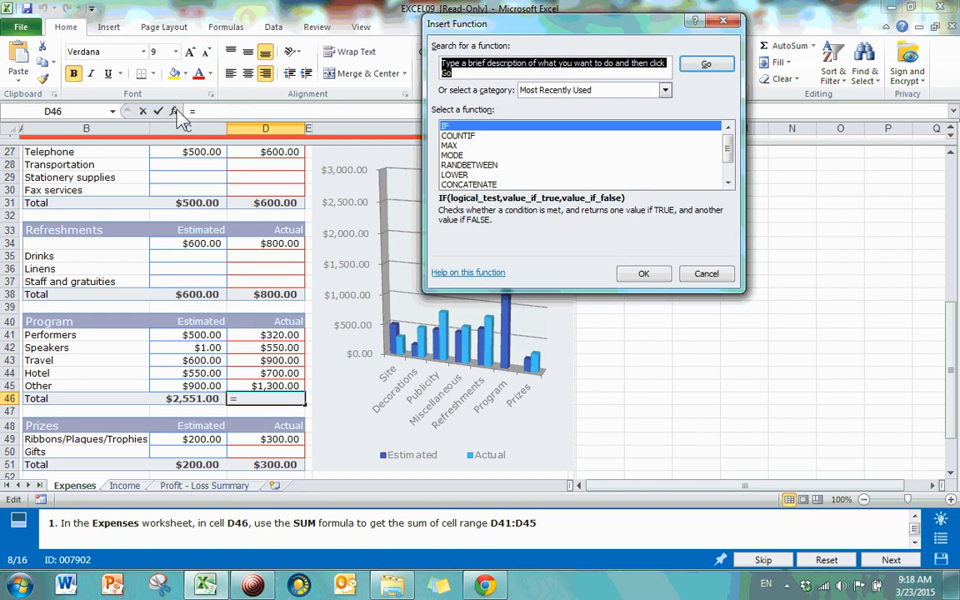
{"action": "type", "text": "sum"}
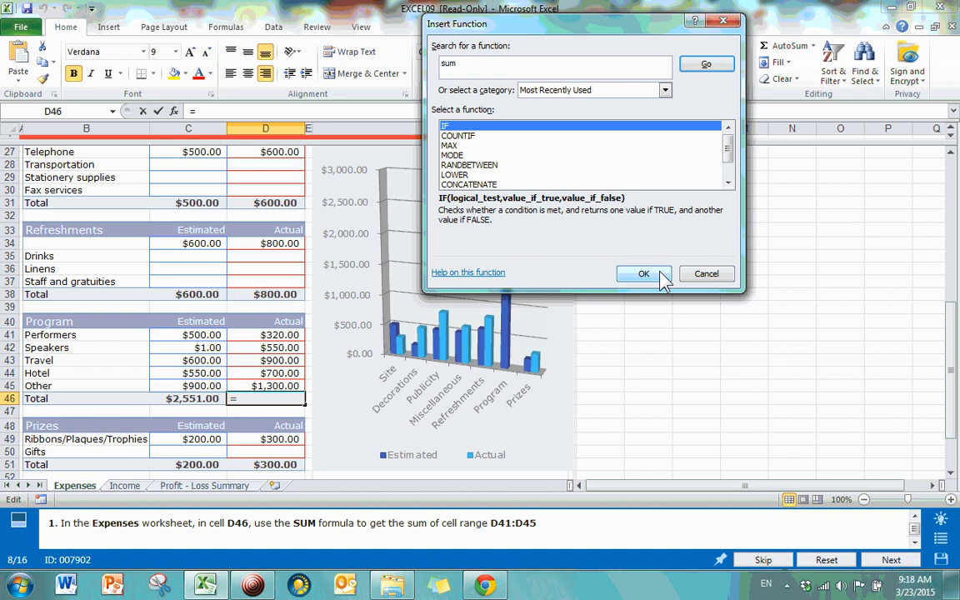
{"action": "left_click", "coordinate": [706, 63]}
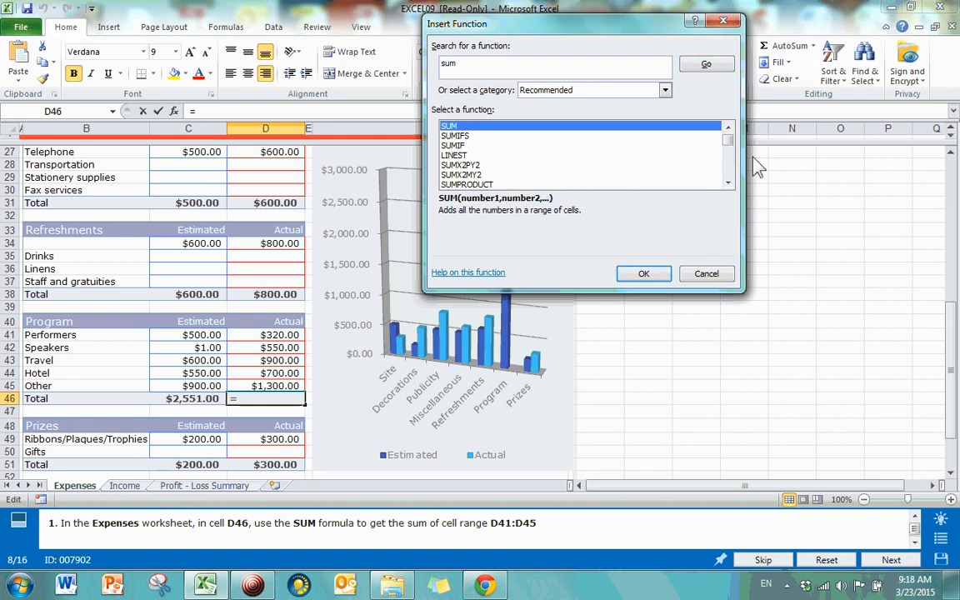
{"action": "double_click", "coordinate": [469, 127]}
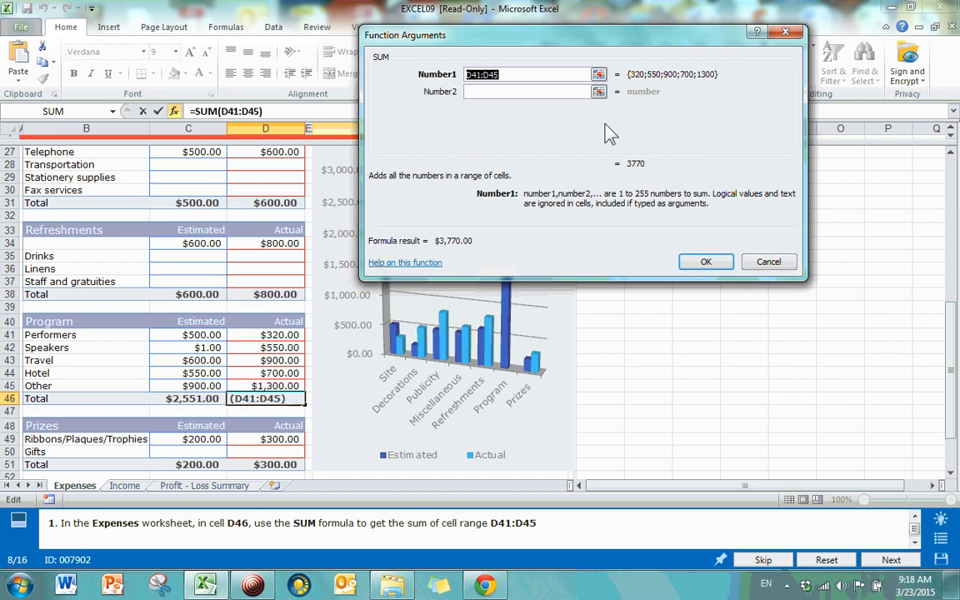
Step: Set the SUM range to D41:D45 so D46 shows $3,770.00, then submit
{"action": "left_click", "coordinate": [509, 74]}
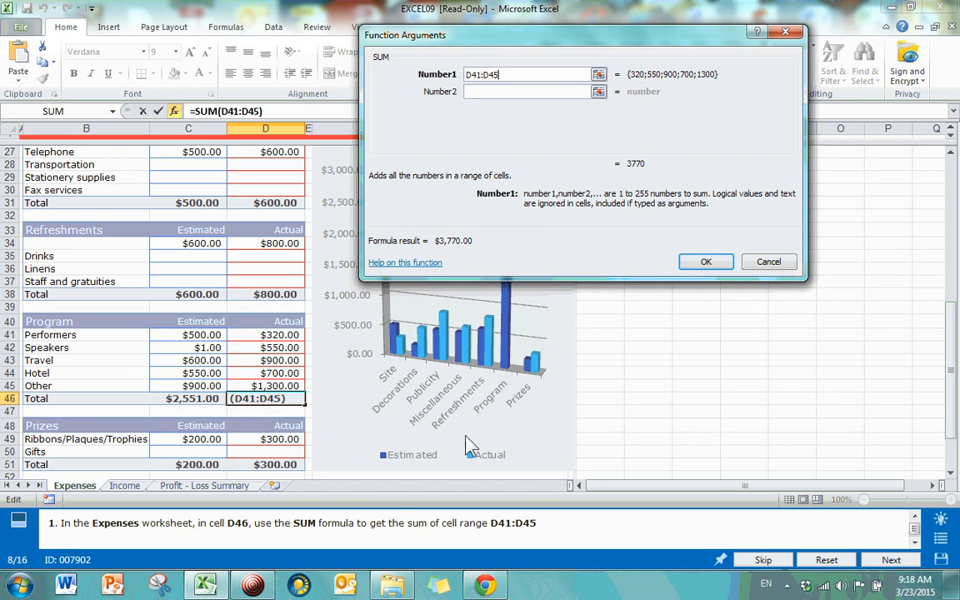
{"action": "left_click", "coordinate": [599, 76]}
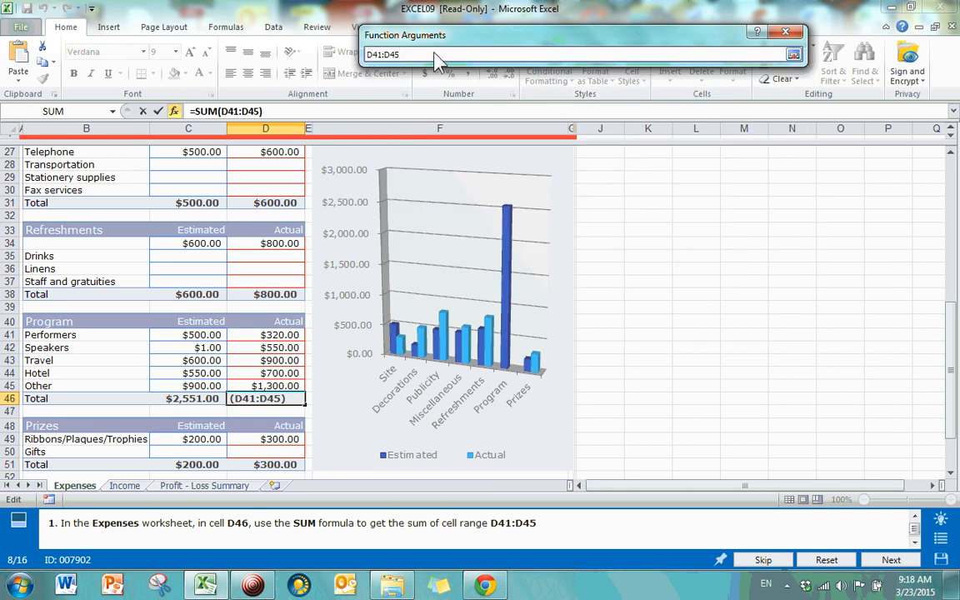
{"action": "left_click_drag", "start_coordinate": [250, 334], "coordinate": [271, 385]}
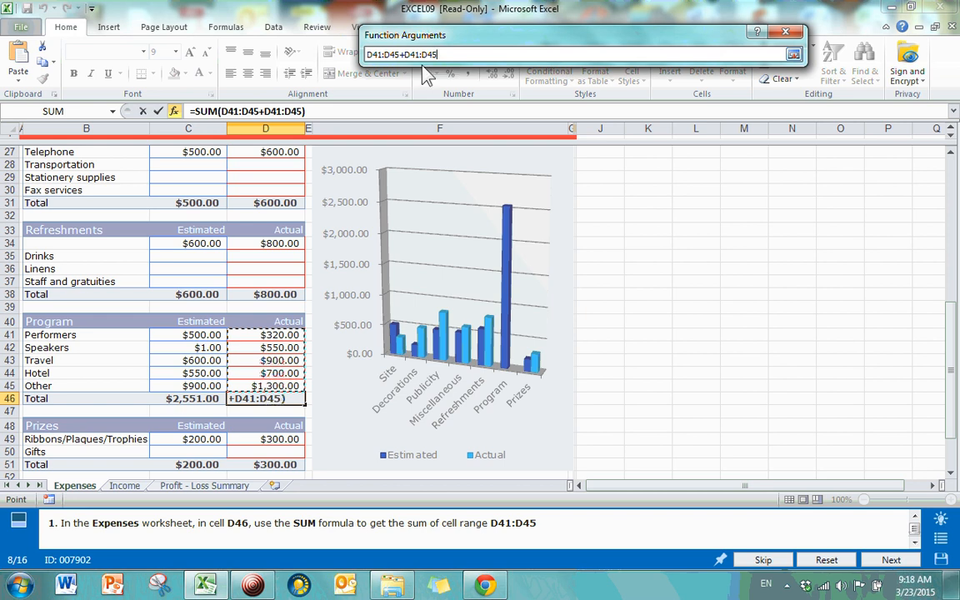
{"action": "left_click_drag", "start_coordinate": [400, 54], "coordinate": [357, 57]}
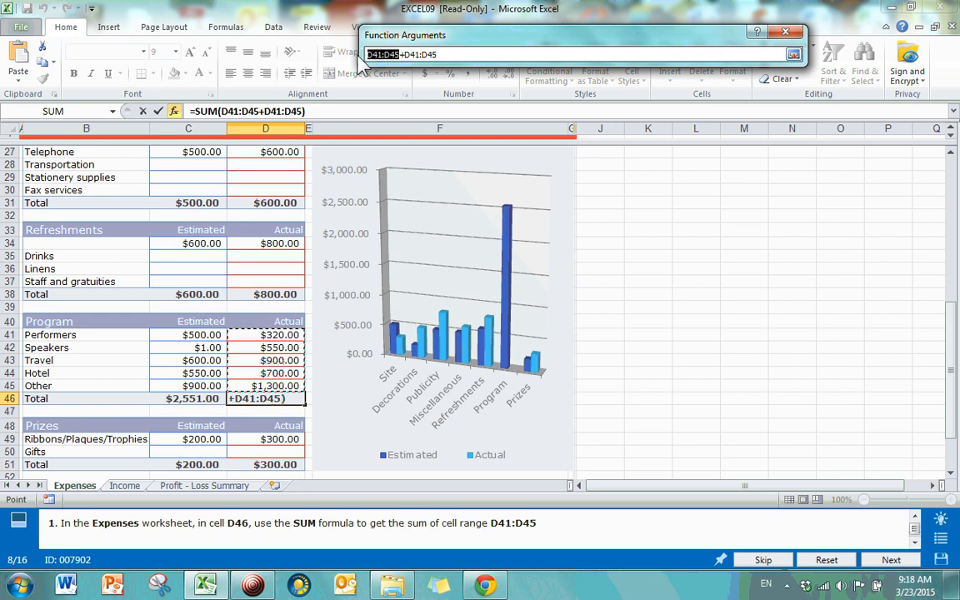
{"action": "left_click", "coordinate": [446, 56]}
{"action": "left_click_drag", "start_coordinate": [439, 57], "coordinate": [346, 57]}
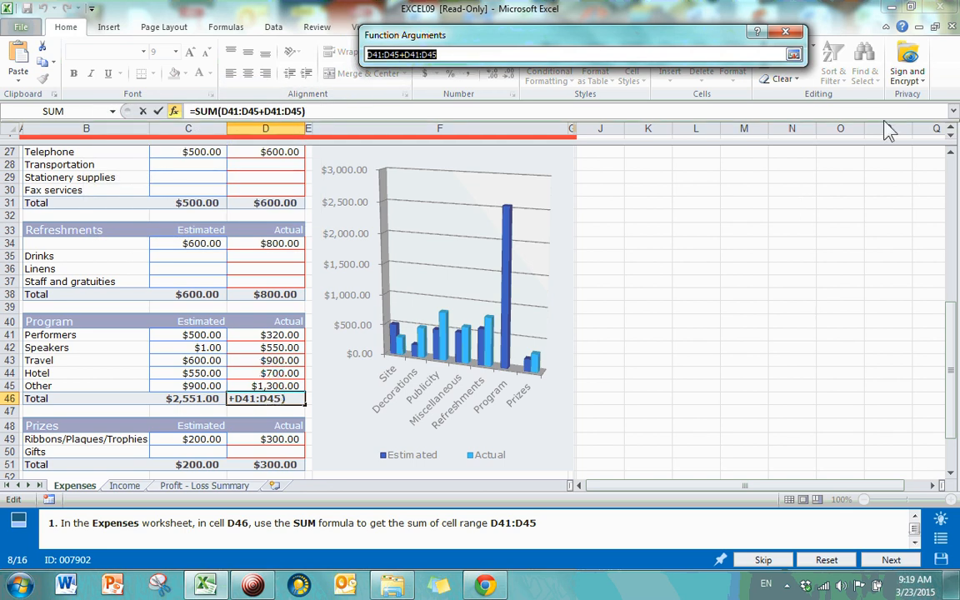
{"action": "key", "text": "BackSpace"}
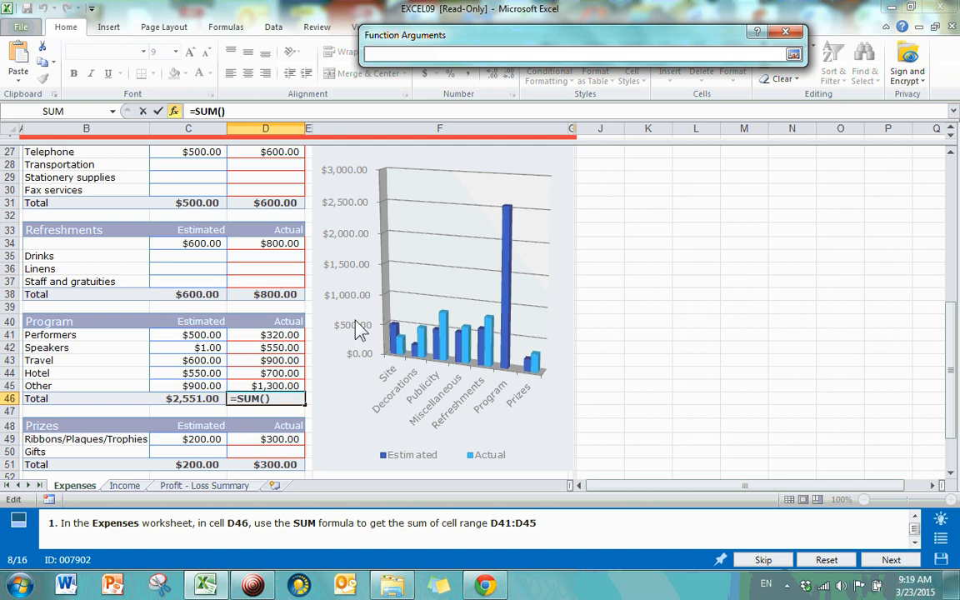
{"action": "left_click_drag", "start_coordinate": [233, 335], "coordinate": [250, 386]}
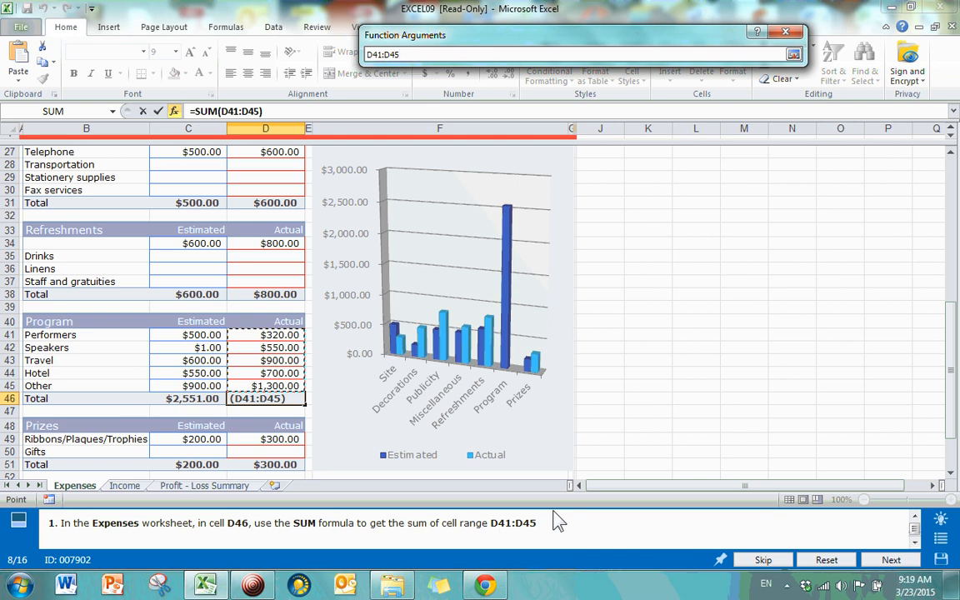
{"action": "key", "text": "Return"}
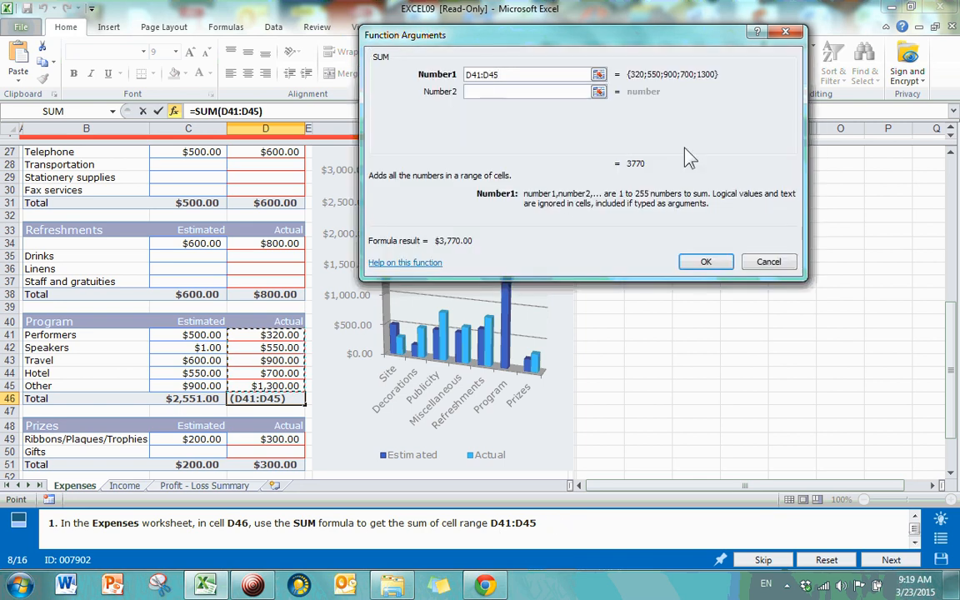
{"action": "left_click", "coordinate": [707, 264]}
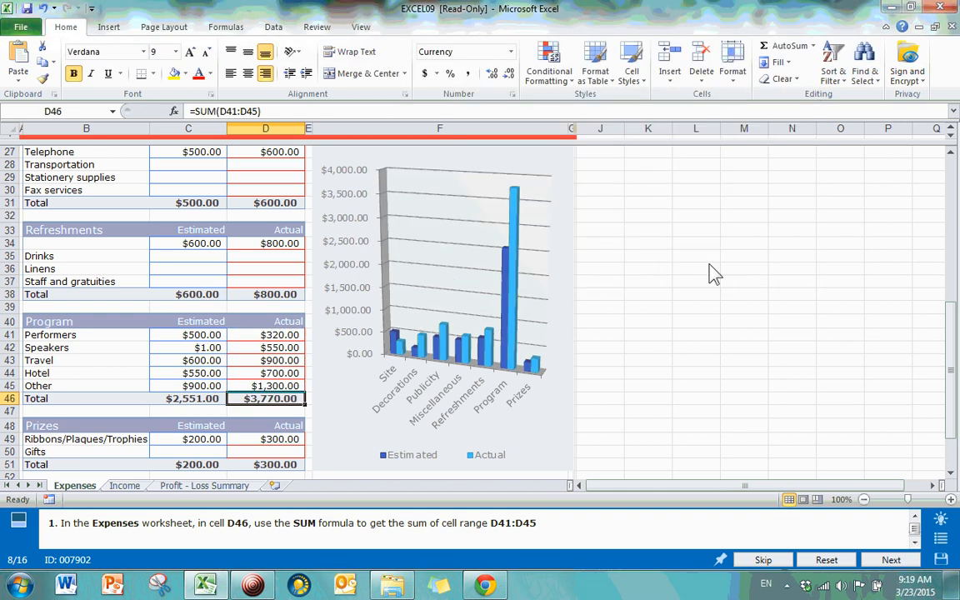
{"action": "left_click", "coordinate": [265, 411]}
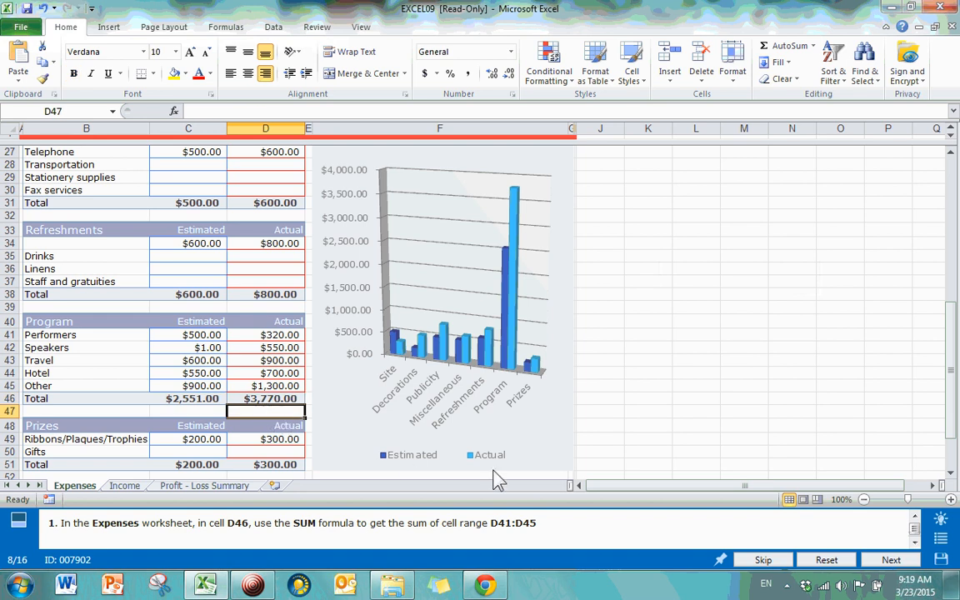
{"action": "left_click", "coordinate": [890, 559]}
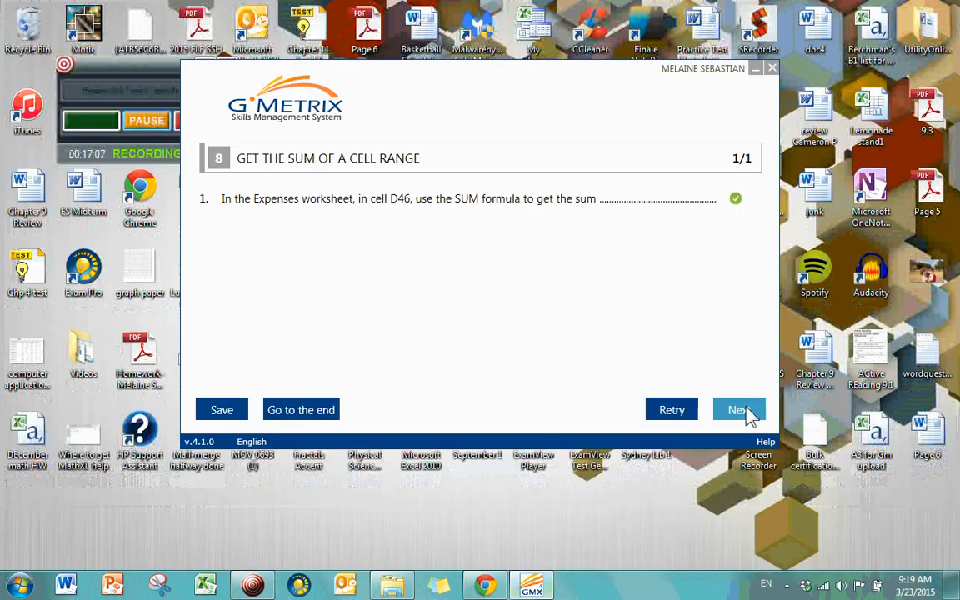
Step: Continue from the task 8 results to the sales workbook theme task
{"action": "left_click", "coordinate": [747, 410]}
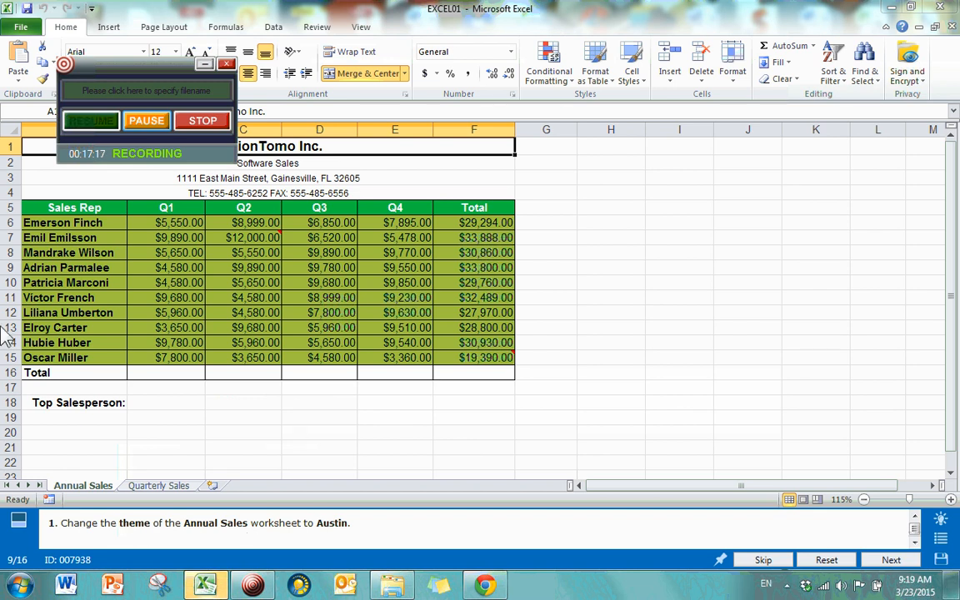
Step: Apply the built-in Austin theme from Page Layout > Themes, then submit the task
{"action": "left_click", "coordinate": [482, 433]}
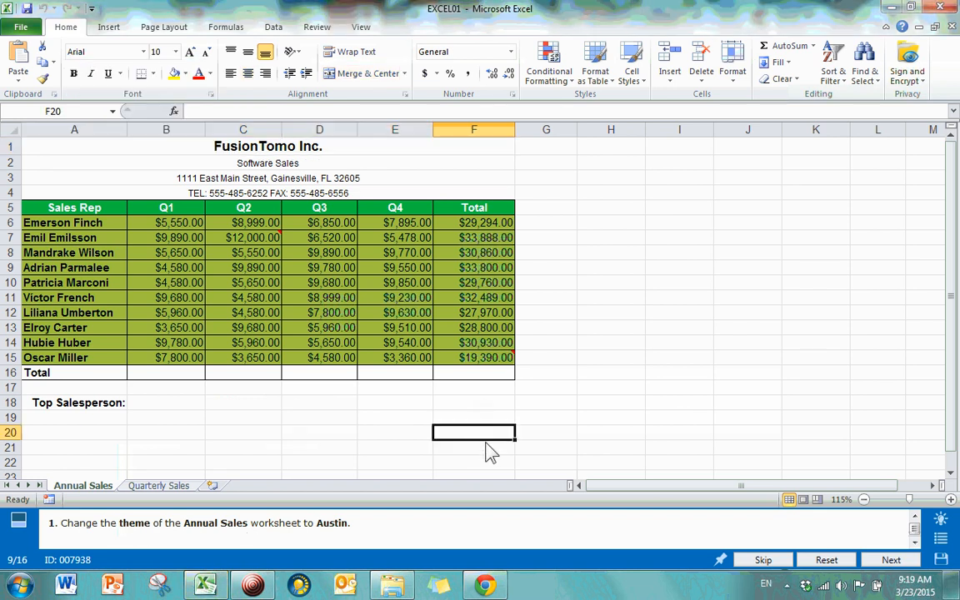
{"action": "left_click", "coordinate": [173, 405]}
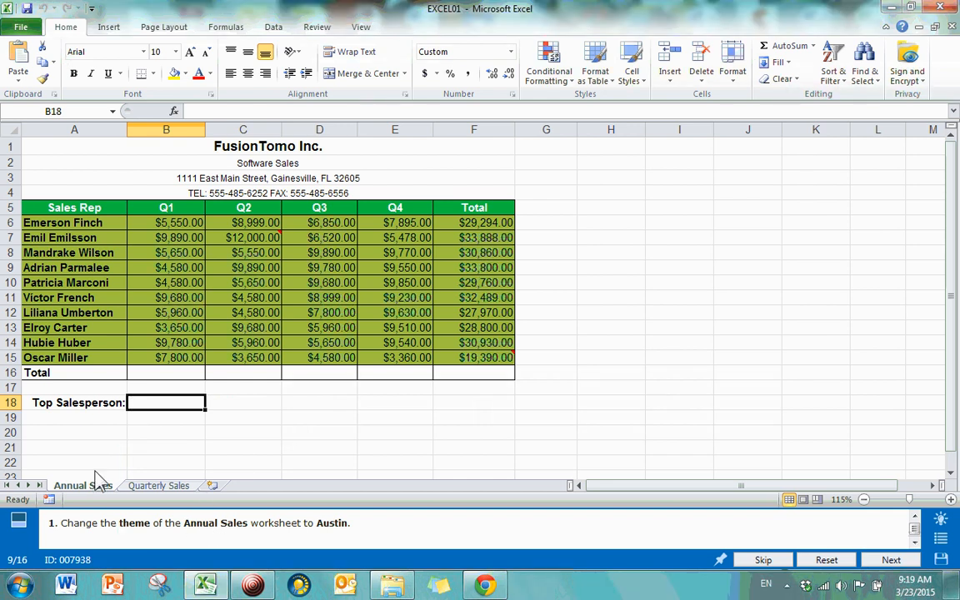
{"action": "left_click", "coordinate": [169, 30]}
{"action": "left_click", "coordinate": [18, 62]}
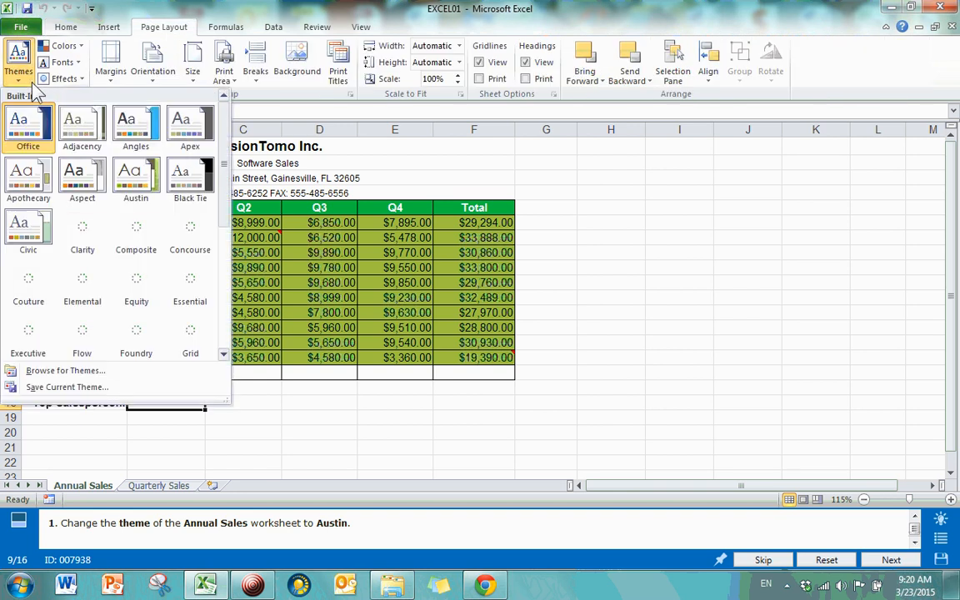
{"action": "left_click", "coordinate": [129, 175]}
{"action": "left_click", "coordinate": [19, 62]}
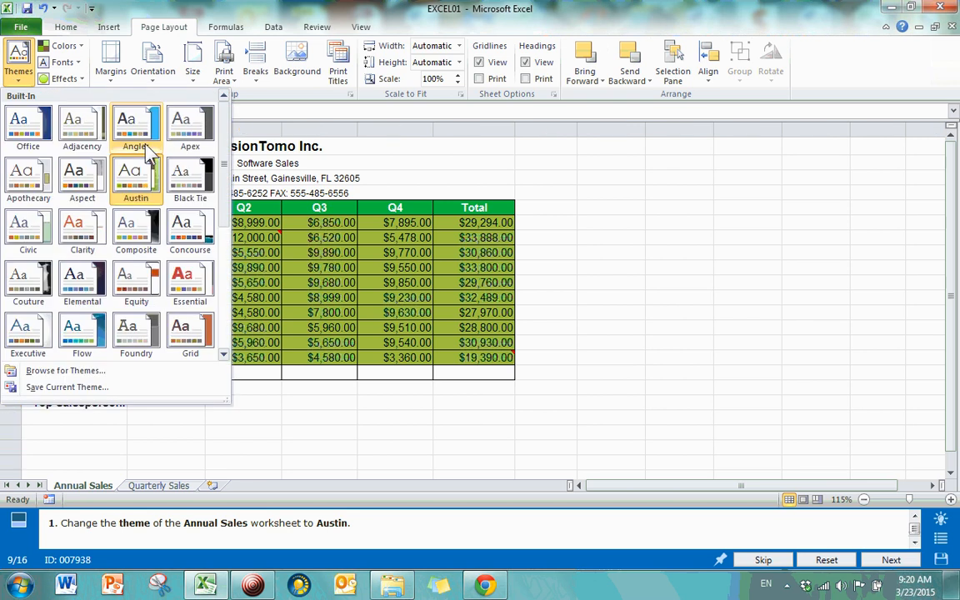
{"action": "left_click", "coordinate": [644, 240]}
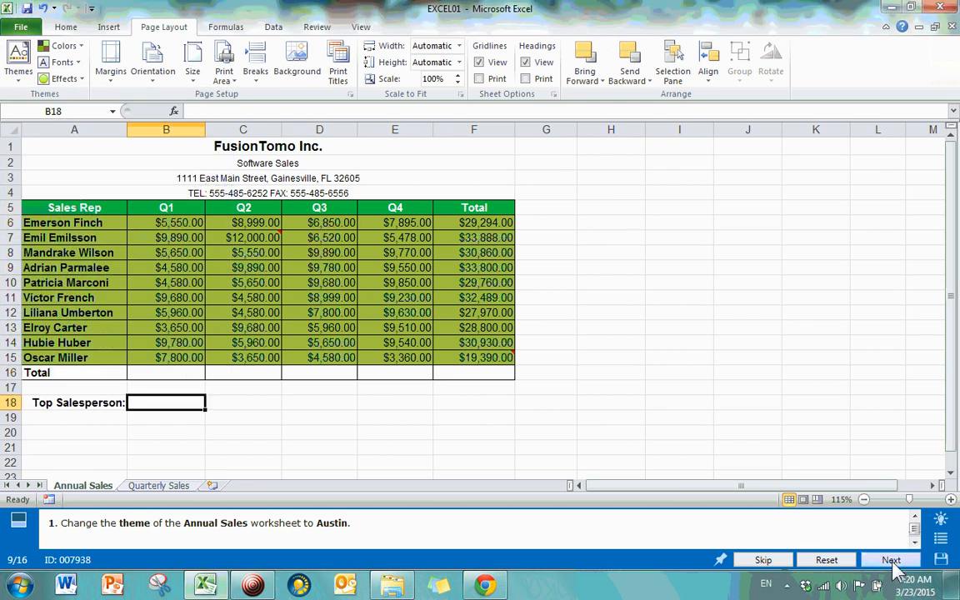
{"action": "left_click", "coordinate": [891, 561]}
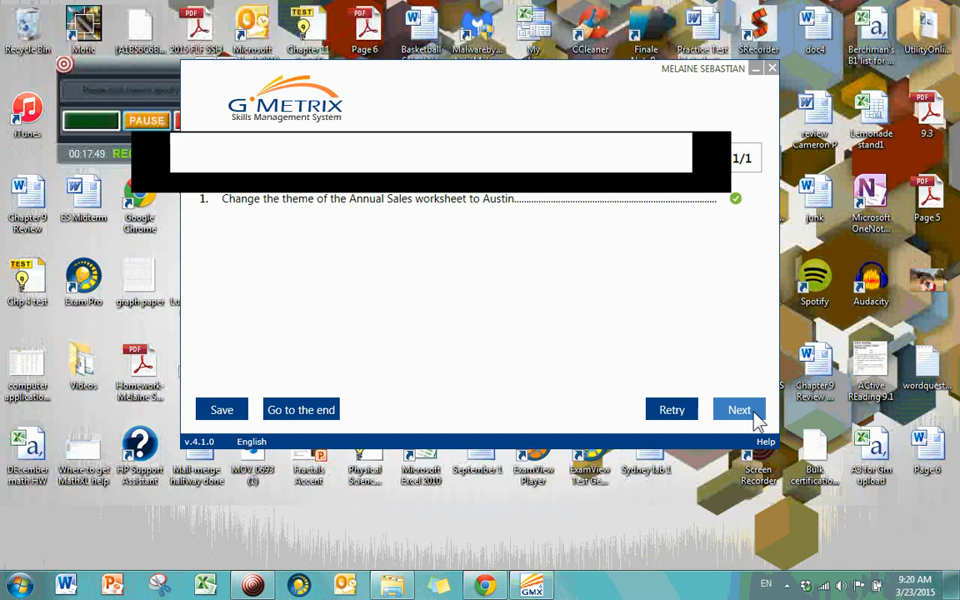
Step: Continue from the theme task results to task 10, the Blackbread Books June sheet
{"action": "left_click", "coordinate": [755, 417]}
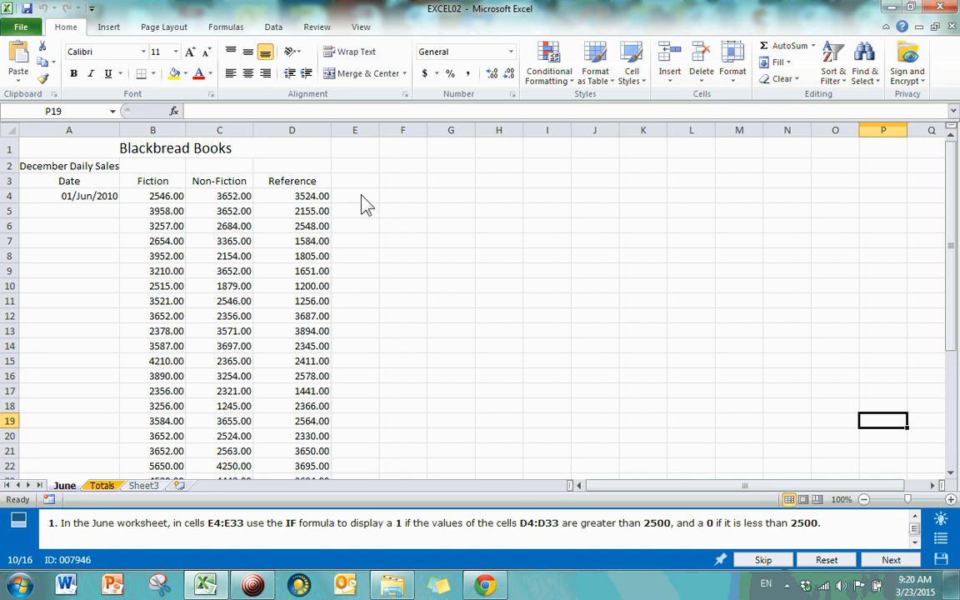
Step: Confirm the June data runs to row 33, then start a function in E4
{"action": "left_click_drag", "start_coordinate": [361, 198], "coordinate": [364, 326]}
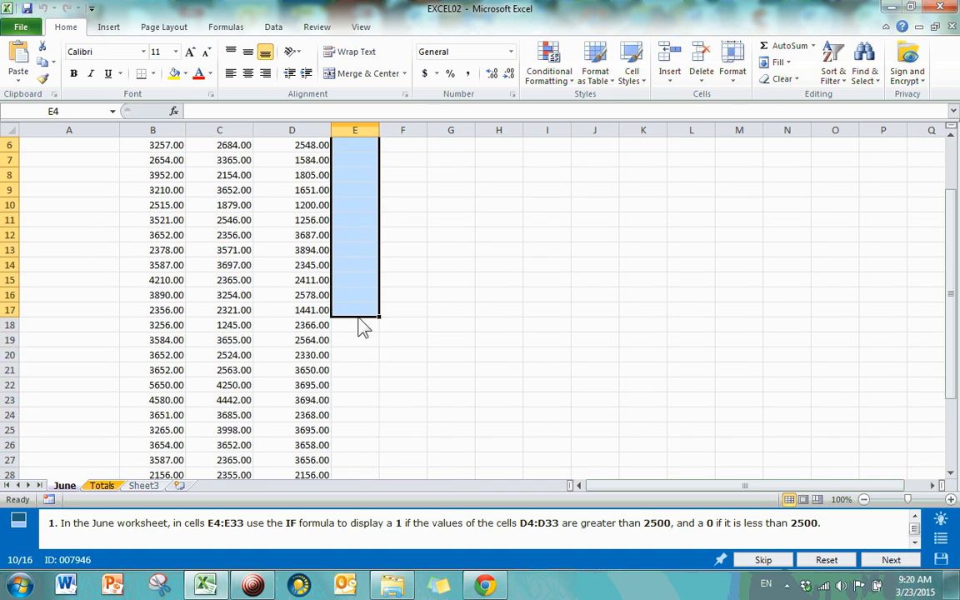
{"action": "left_click", "coordinate": [373, 391]}
{"action": "scroll", "coordinate": [396, 312], "scroll_direction": "up", "scroll_amount": 2}
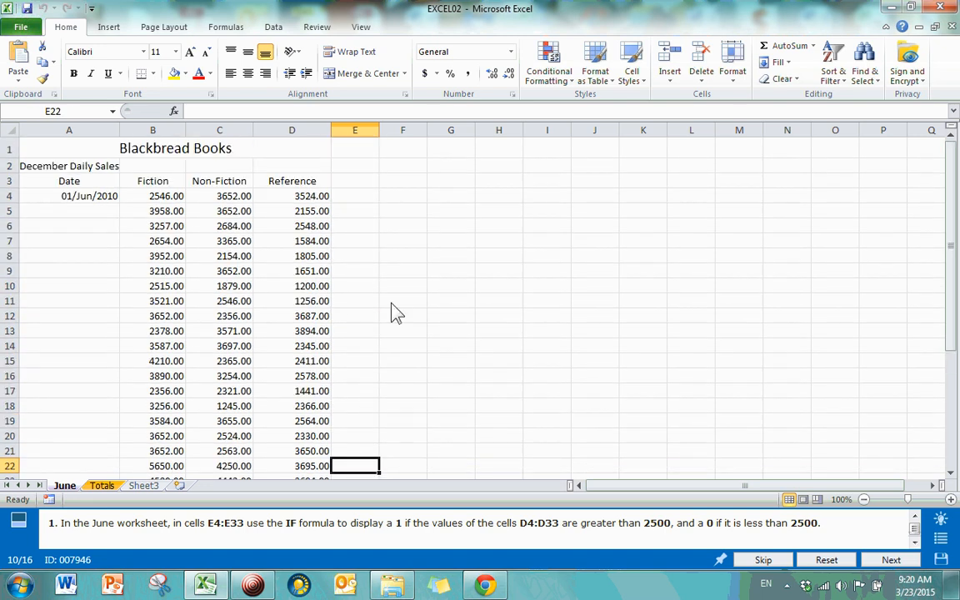
{"action": "left_click", "coordinate": [356, 203]}
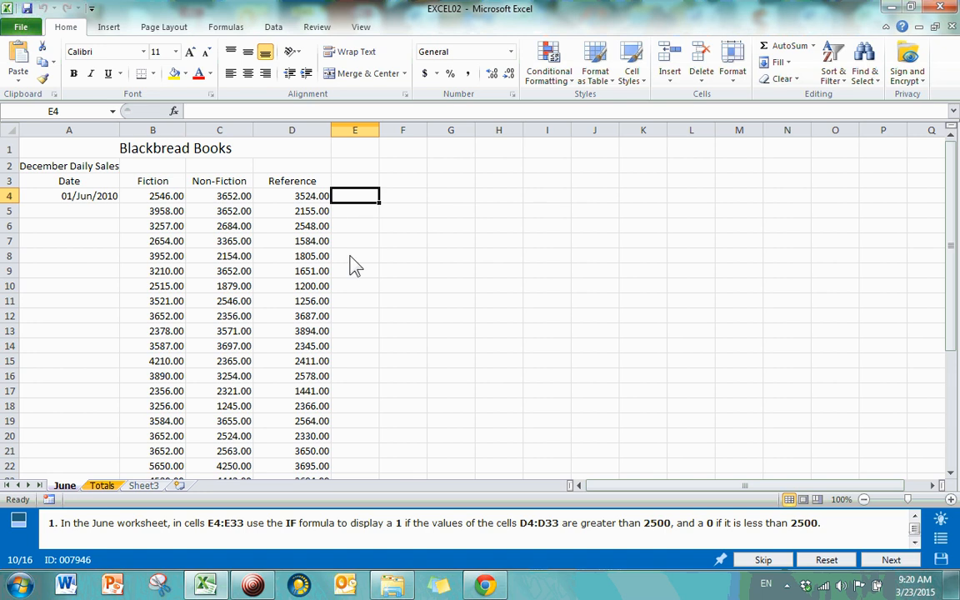
{"action": "scroll", "coordinate": [381, 244], "scroll_direction": "down", "scroll_amount": 7}
{"action": "scroll", "coordinate": [367, 446], "scroll_direction": "up", "scroll_amount": 7}
{"action": "left_click", "coordinate": [399, 423]}
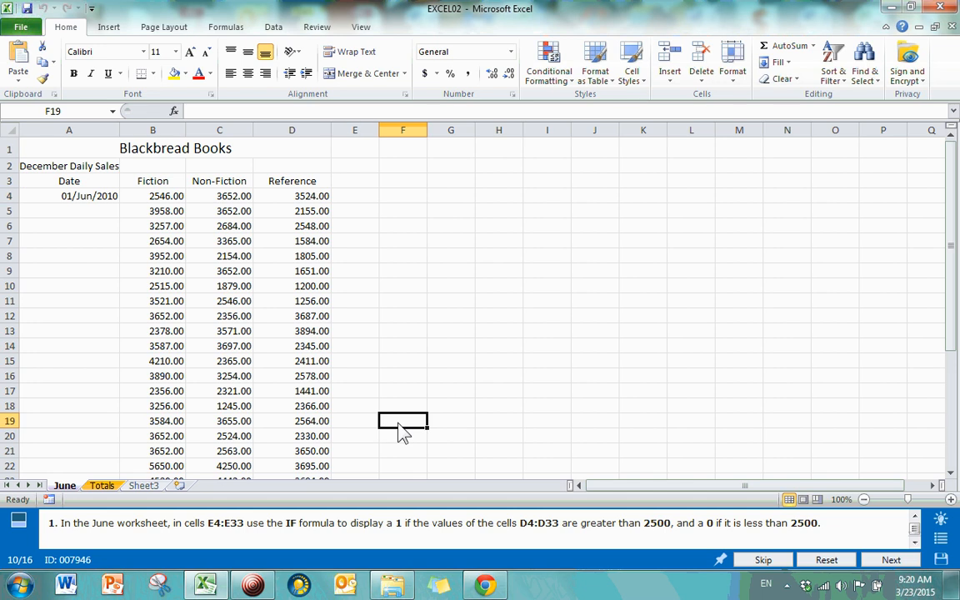
{"action": "left_click", "coordinate": [361, 197]}
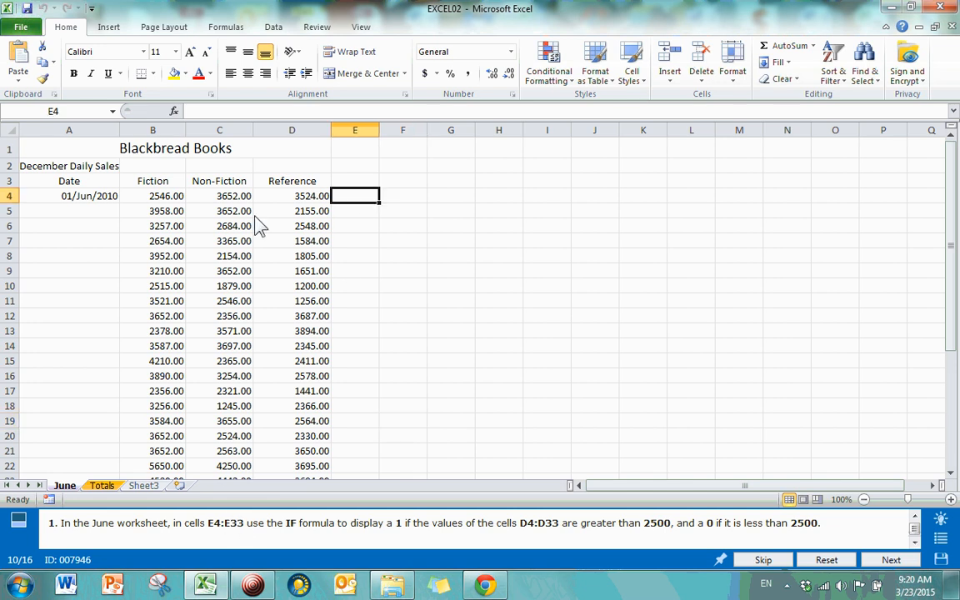
{"action": "scroll", "coordinate": [401, 437], "scroll_direction": "down", "scroll_amount": 7}
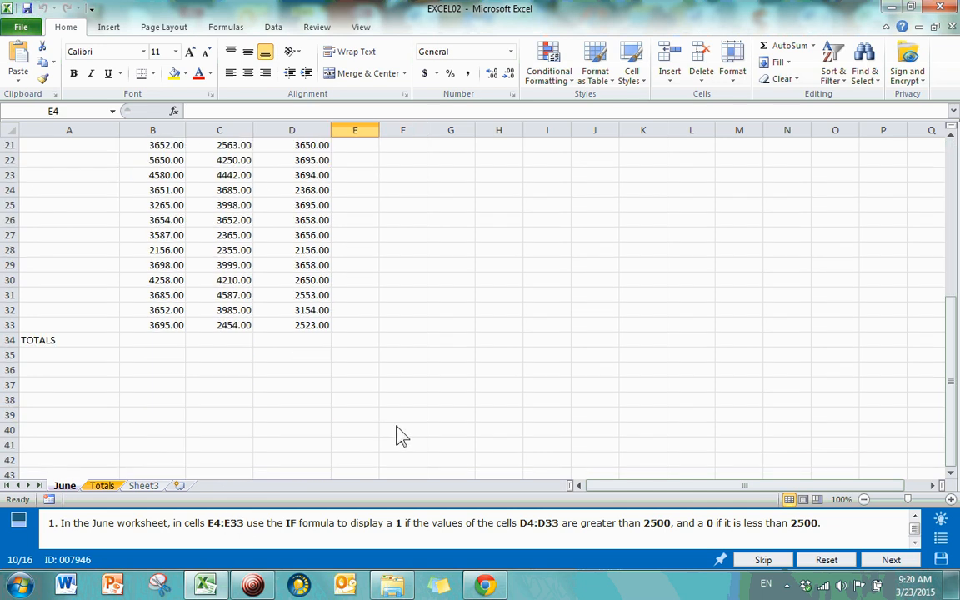
{"action": "left_click", "coordinate": [355, 310]}
{"action": "left_click", "coordinate": [355, 325]}
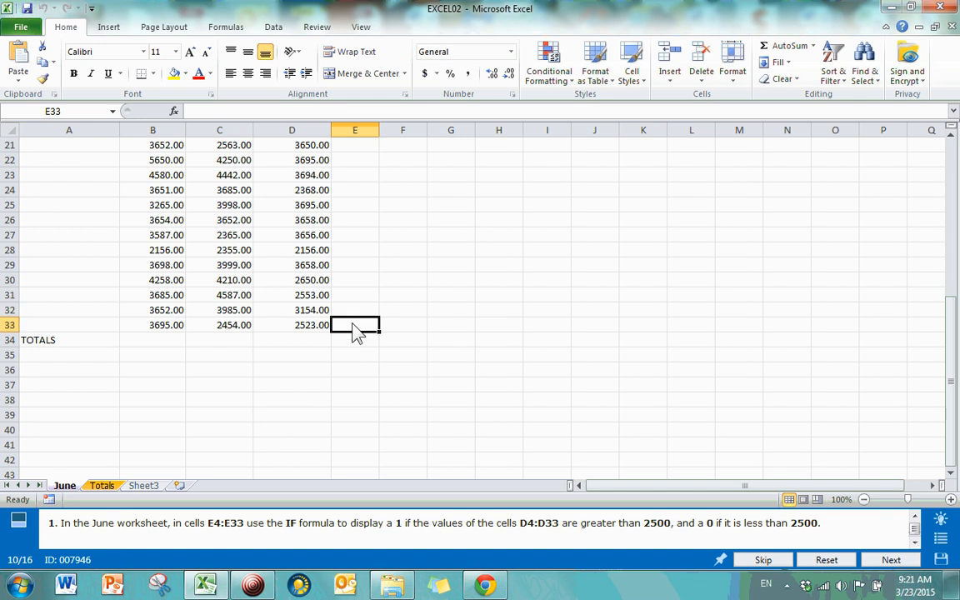
{"action": "scroll", "coordinate": [341, 364], "scroll_direction": "up", "scroll_amount": 7}
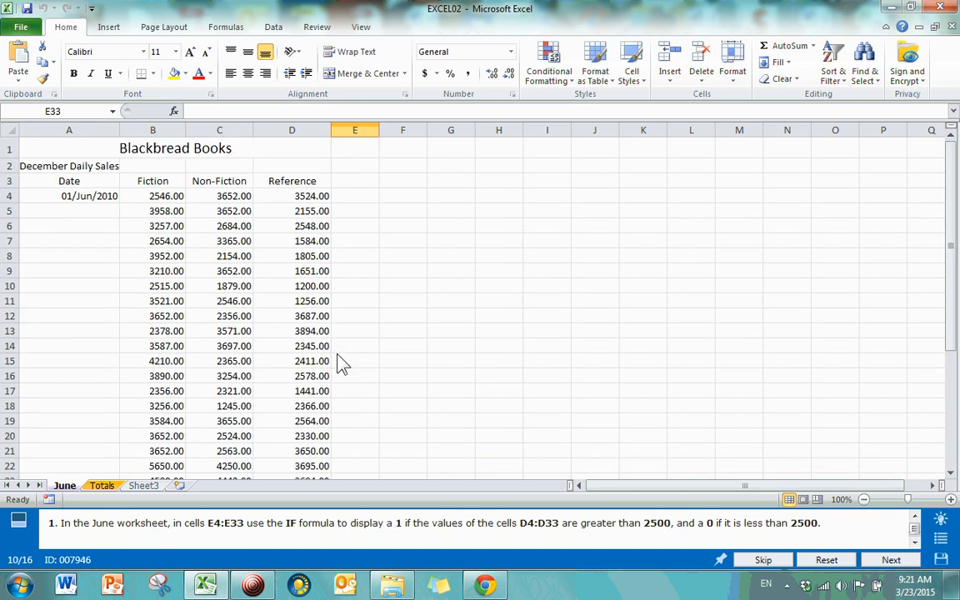
{"action": "left_click", "coordinate": [350, 199]}
{"action": "left_click", "coordinate": [173, 111]}
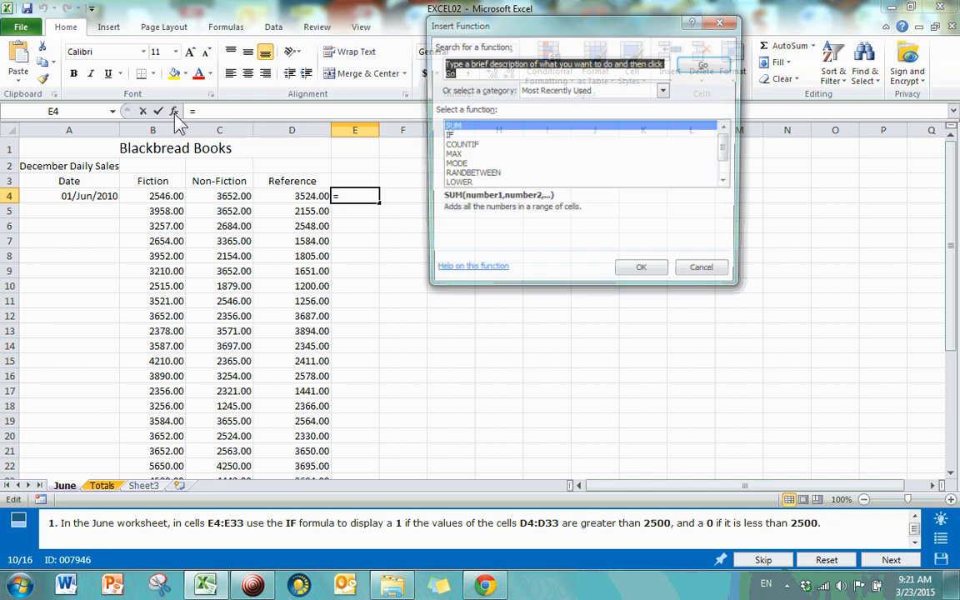
Step: Enter =IF(D4>2500,1,0) in E4 through the IF arguments dialog
{"action": "double_click", "coordinate": [450, 137]}
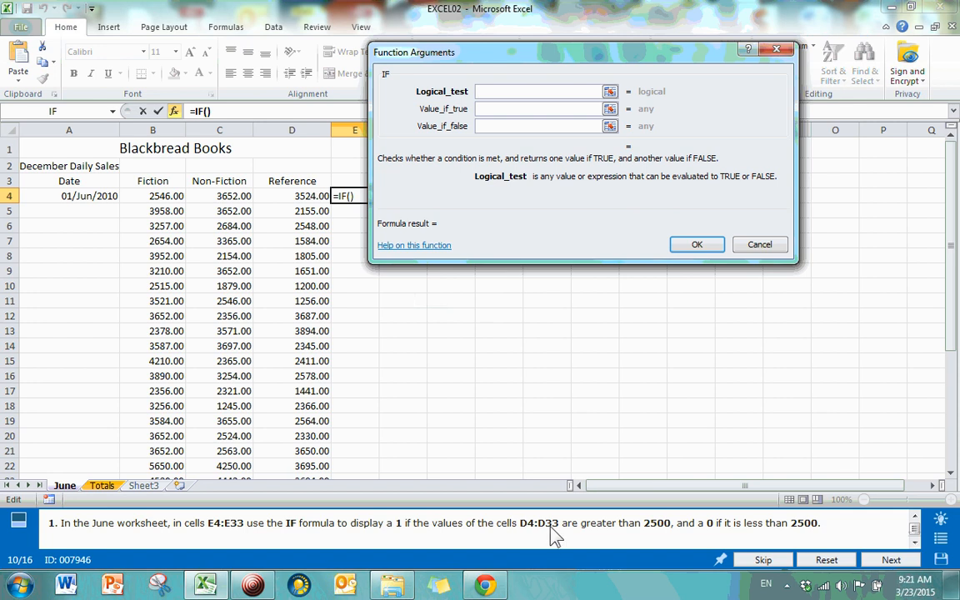
{"action": "left_click", "coordinate": [288, 198]}
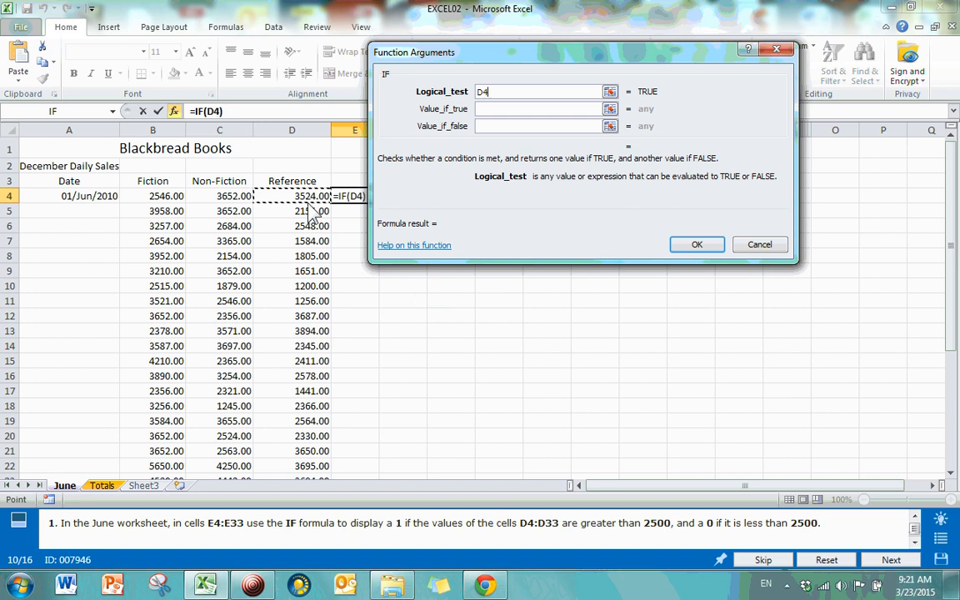
{"action": "type", "text": ">2500"}
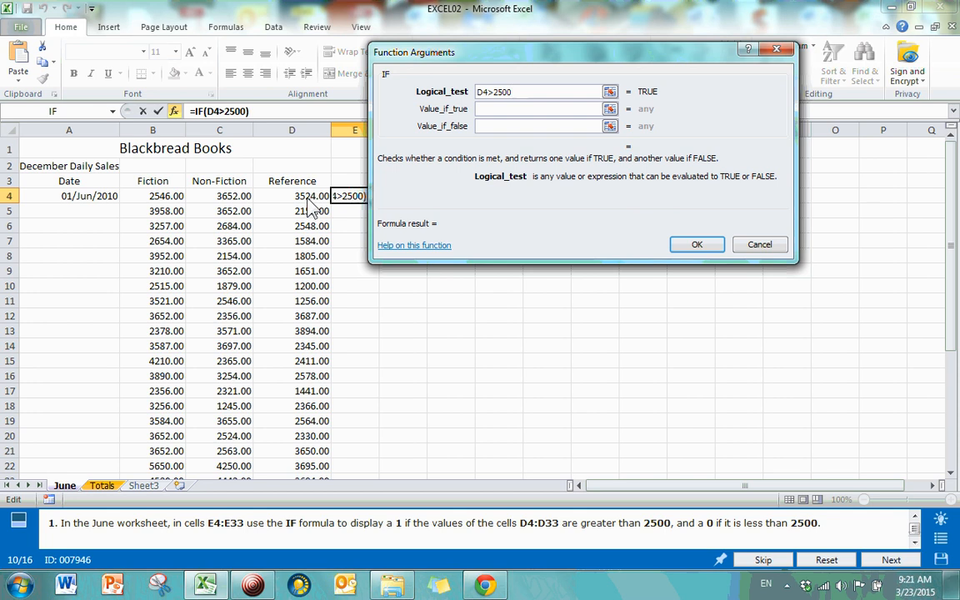
{"action": "left_click", "coordinate": [485, 112]}
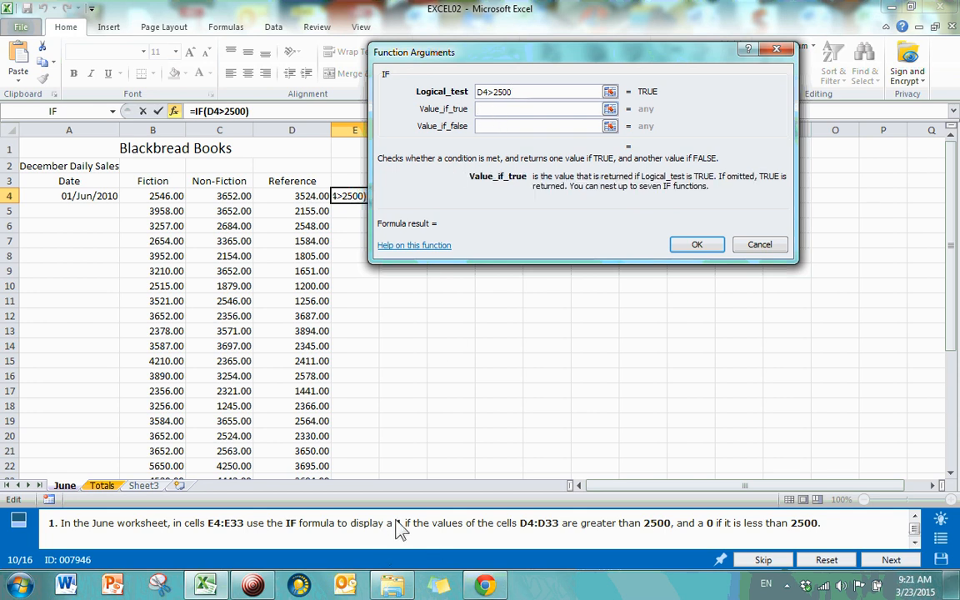
{"action": "type", "text": "1"}
{"action": "left_click", "coordinate": [489, 127]}
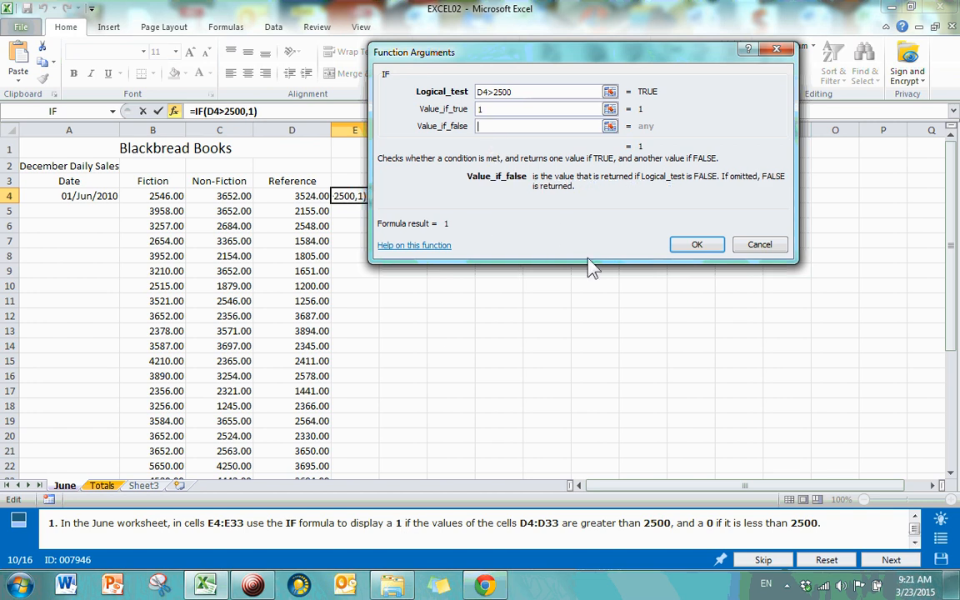
{"action": "type", "text": "0"}
{"action": "left_click", "coordinate": [487, 105]}
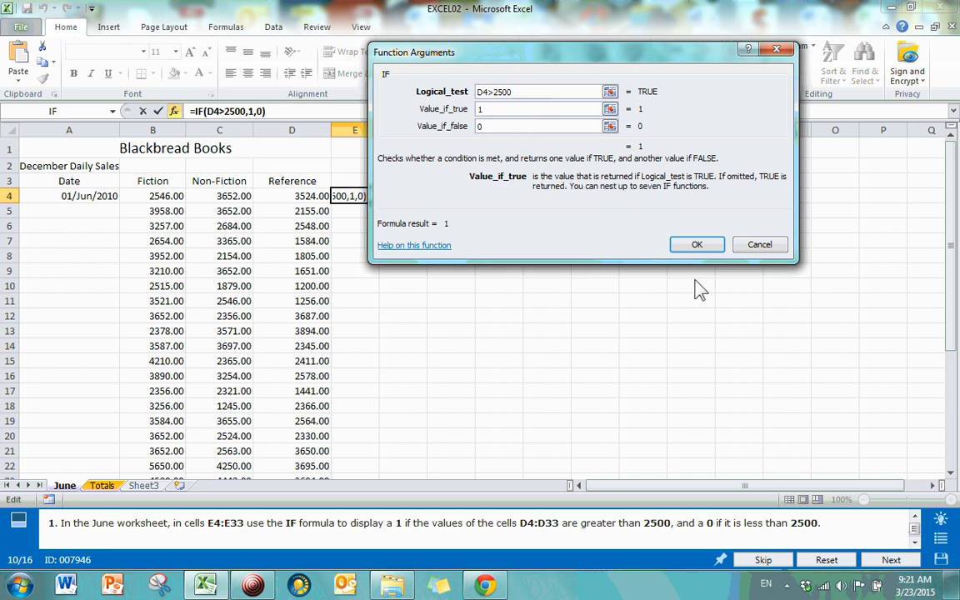
{"action": "left_click", "coordinate": [698, 248]}
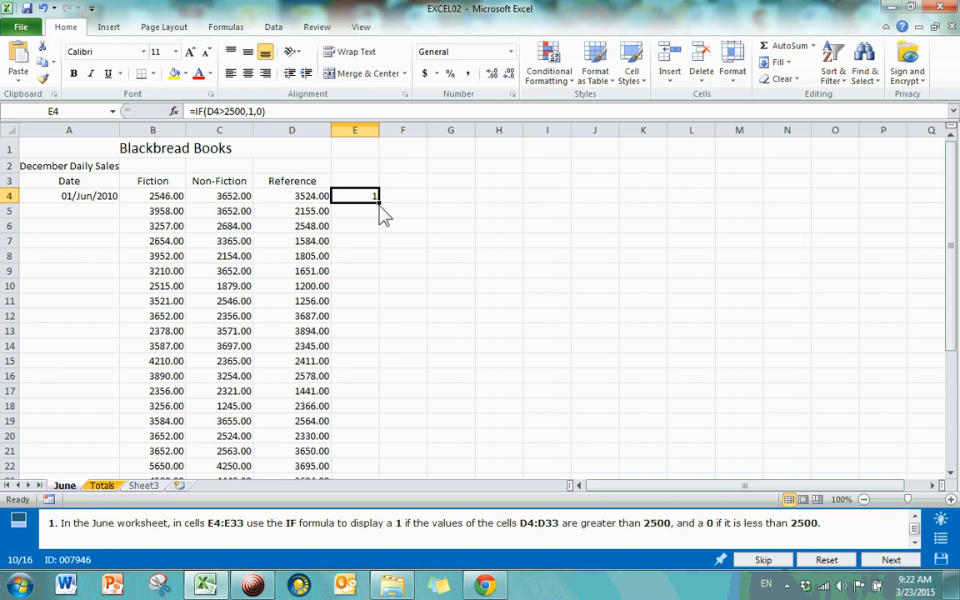
Step: Fill the IF formula from E4 down to E33, removing the extra copy in E34
{"action": "left_click", "coordinate": [367, 255]}
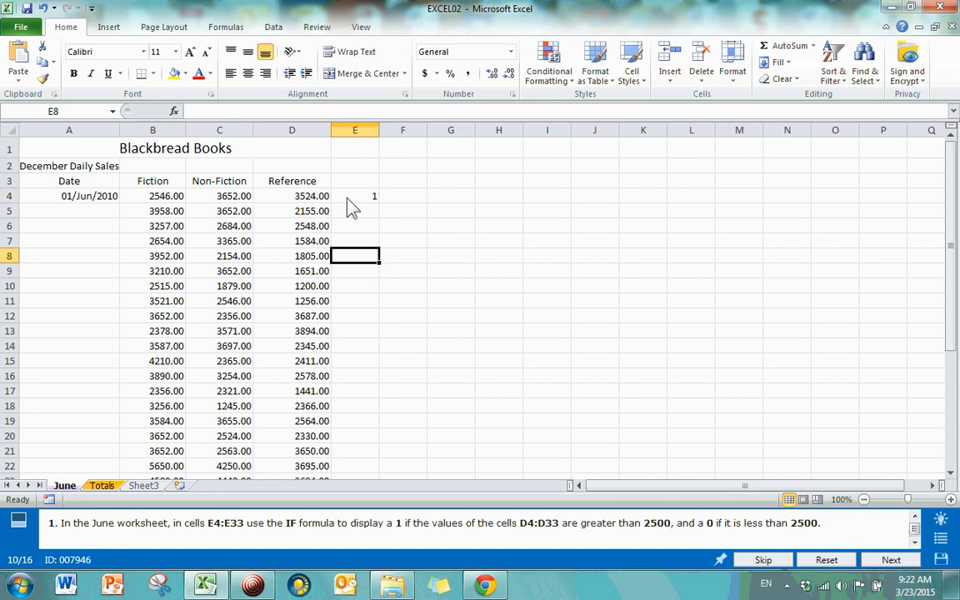
{"action": "left_click", "coordinate": [348, 200]}
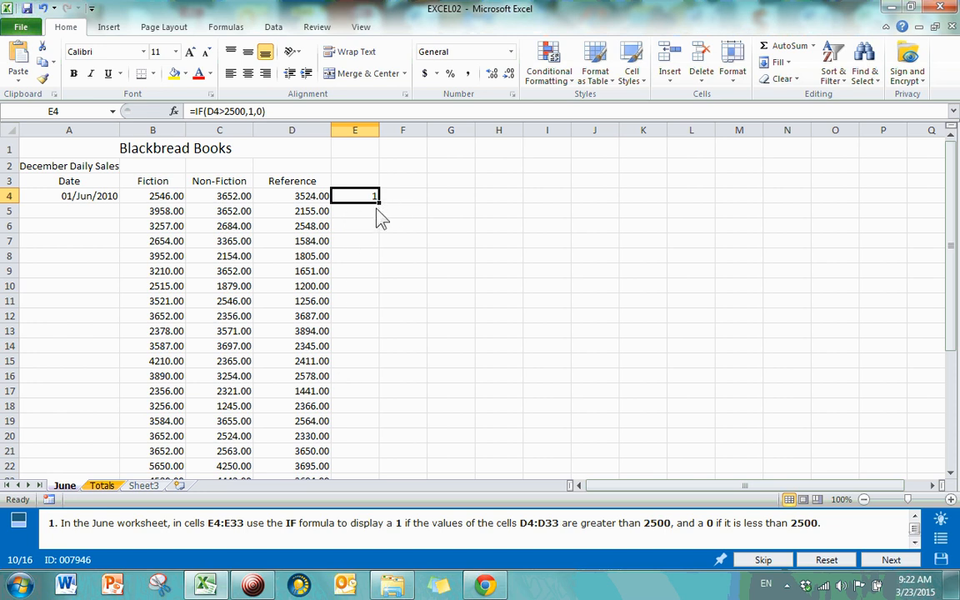
{"action": "double_click", "coordinate": [379, 204]}
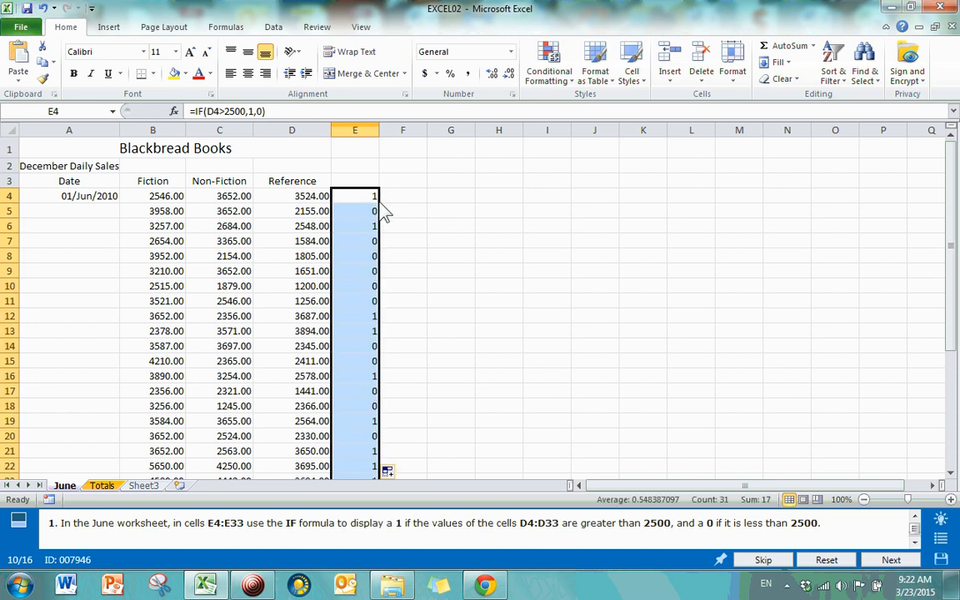
{"action": "scroll", "coordinate": [442, 258], "scroll_direction": "down", "scroll_amount": 10}
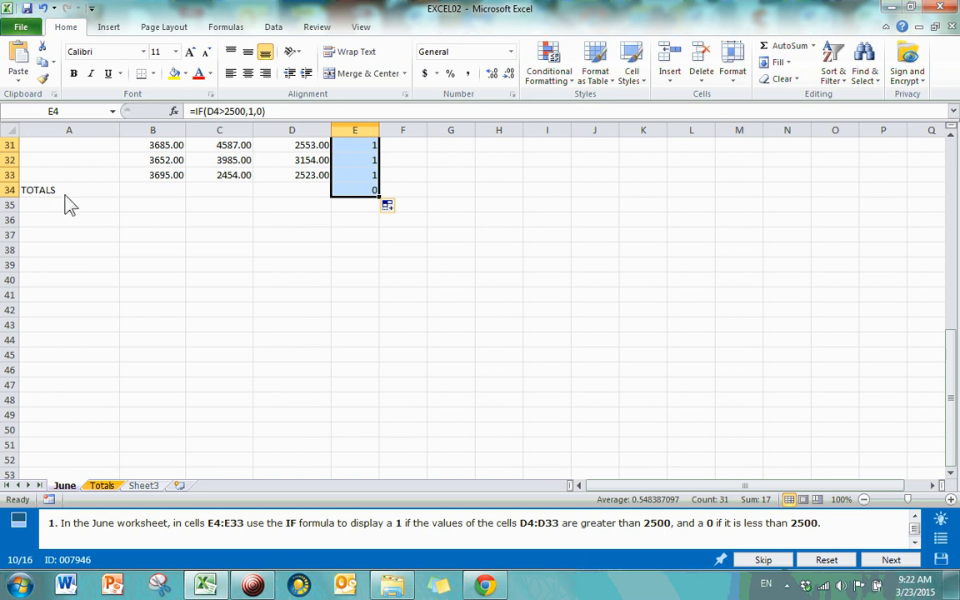
{"action": "scroll", "coordinate": [358, 171], "scroll_direction": "up", "scroll_amount": 3}
{"action": "scroll", "coordinate": [363, 231], "scroll_direction": "up", "scroll_amount": 5}
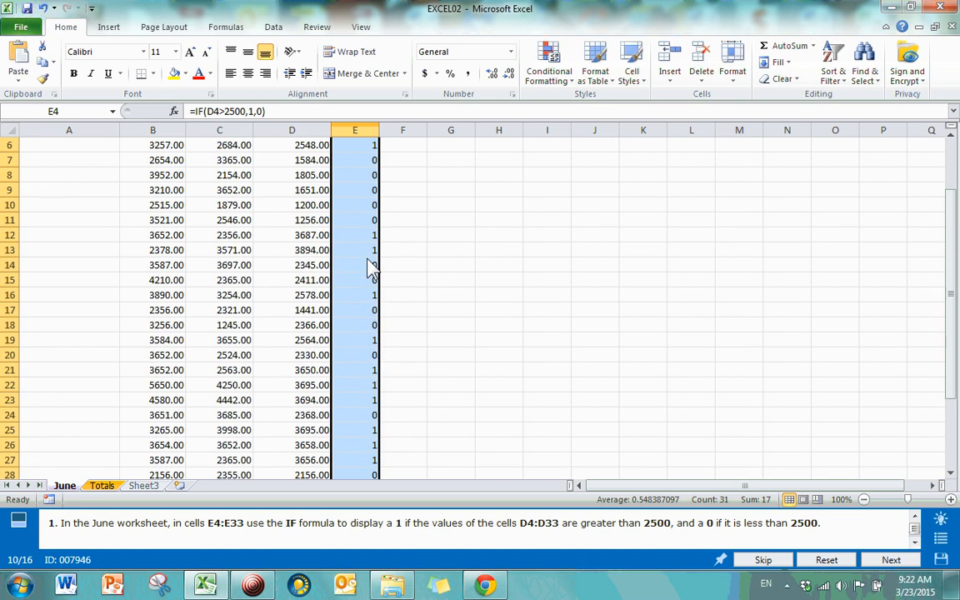
{"action": "scroll", "coordinate": [369, 263], "scroll_direction": "down", "scroll_amount": 5}
{"action": "scroll", "coordinate": [368, 264], "scroll_direction": "up", "scroll_amount": 3}
{"action": "scroll", "coordinate": [374, 384], "scroll_direction": "down", "scroll_amount": 3}
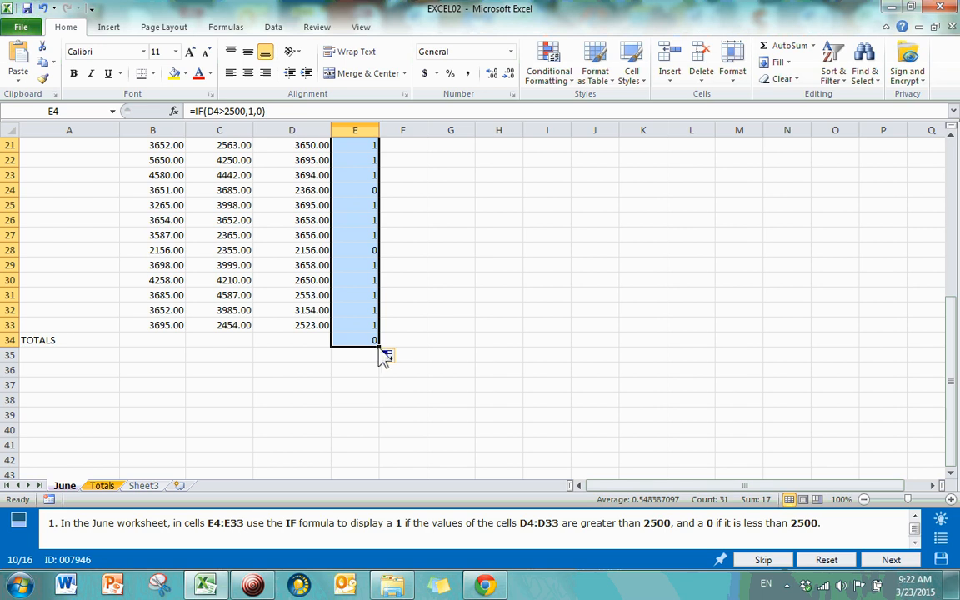
{"action": "left_click_drag", "start_coordinate": [380, 351], "coordinate": [382, 337]}
Step: Spot-check E34, E31, E29, E26, E5, E7 and E14, then submit the task
{"action": "left_click", "coordinate": [367, 352]}
{"action": "left_click", "coordinate": [367, 296]}
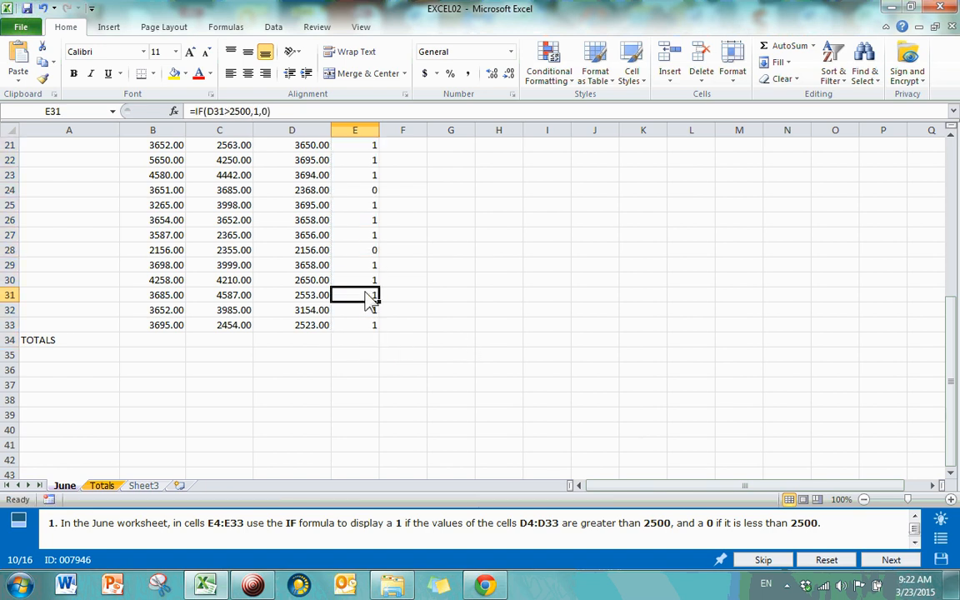
{"action": "left_click", "coordinate": [367, 267]}
{"action": "left_click", "coordinate": [360, 220]}
{"action": "scroll", "coordinate": [360, 216], "scroll_direction": "up", "scroll_amount": 7}
{"action": "left_click", "coordinate": [361, 213]}
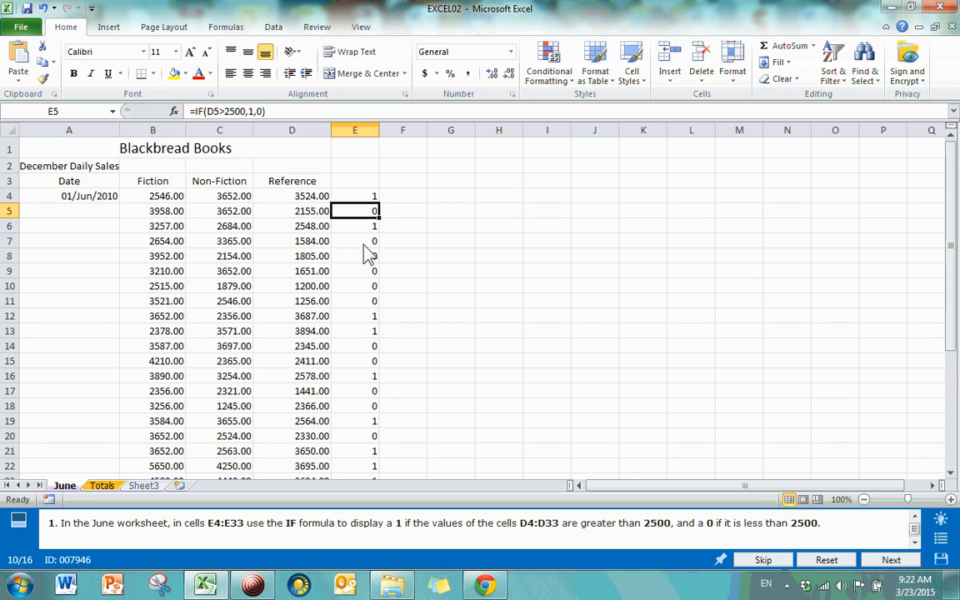
{"action": "left_click", "coordinate": [364, 245]}
{"action": "left_click", "coordinate": [371, 346]}
{"action": "left_click", "coordinate": [595, 377]}
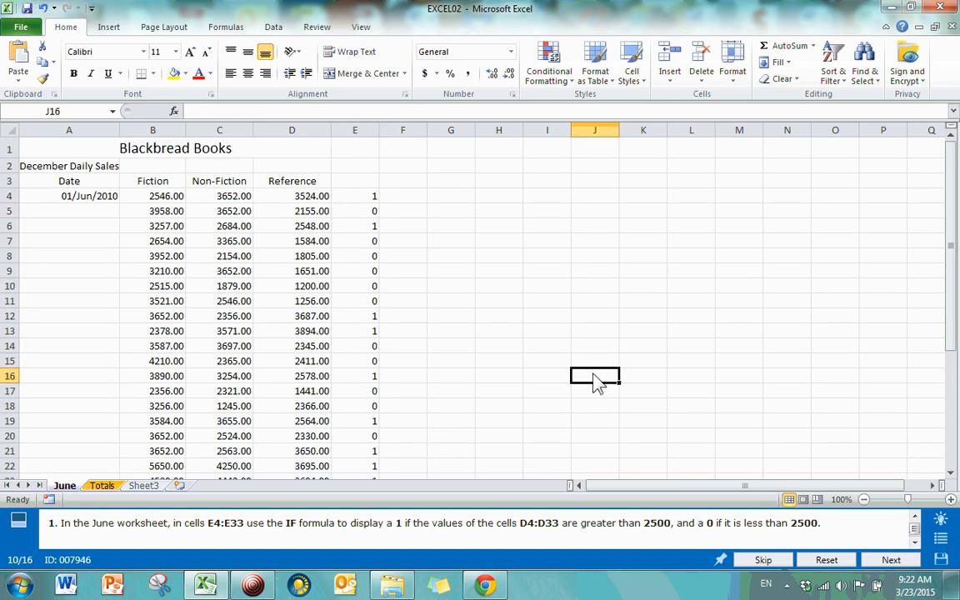
{"action": "left_click", "coordinate": [884, 564]}
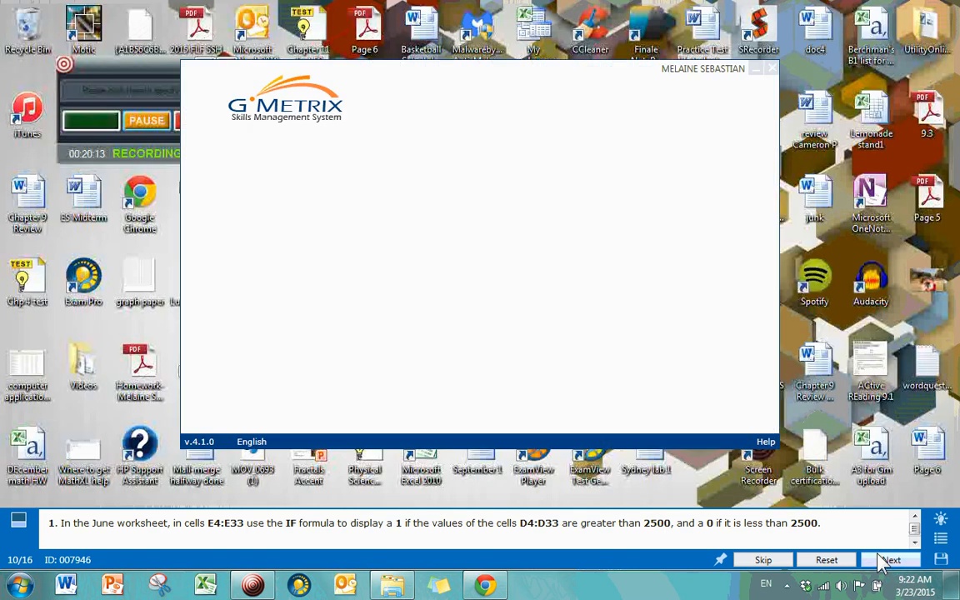
Step: Apply the Office theme to the Time Card workbook, submit, and continue to task 12
{"action": "left_click", "coordinate": [739, 410]}
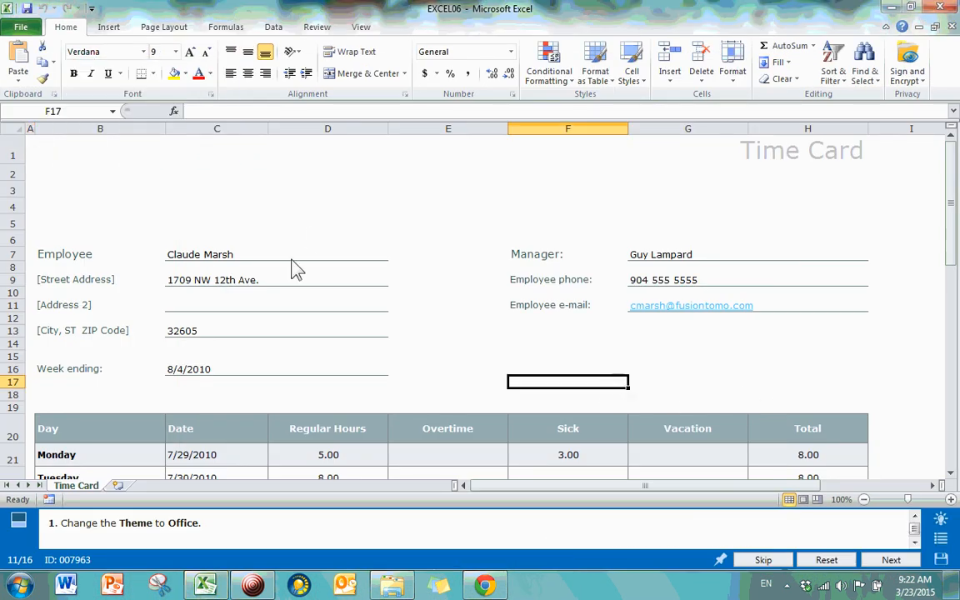
{"action": "left_click", "coordinate": [109, 30]}
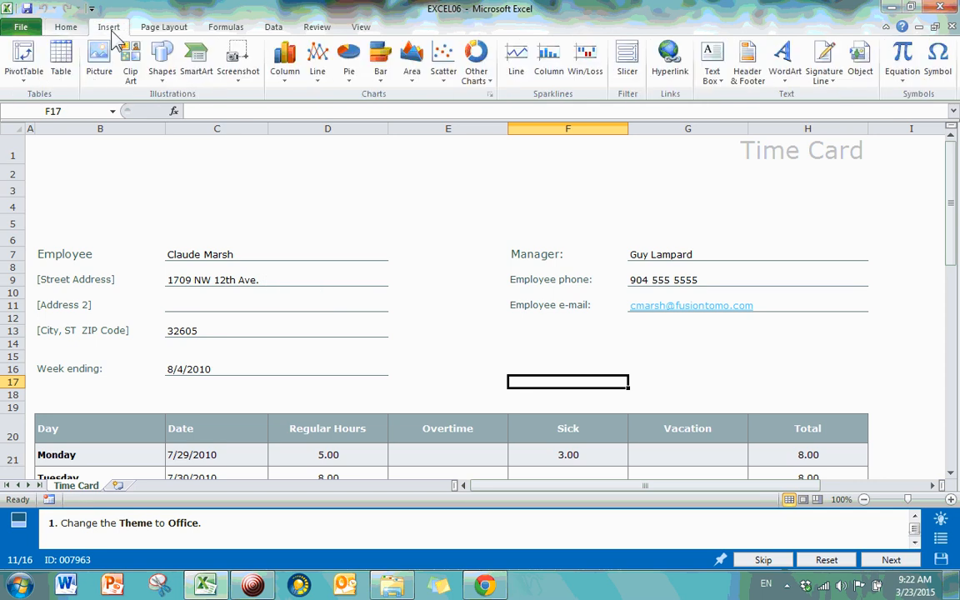
{"action": "left_click", "coordinate": [142, 25]}
{"action": "left_click", "coordinate": [16, 75]}
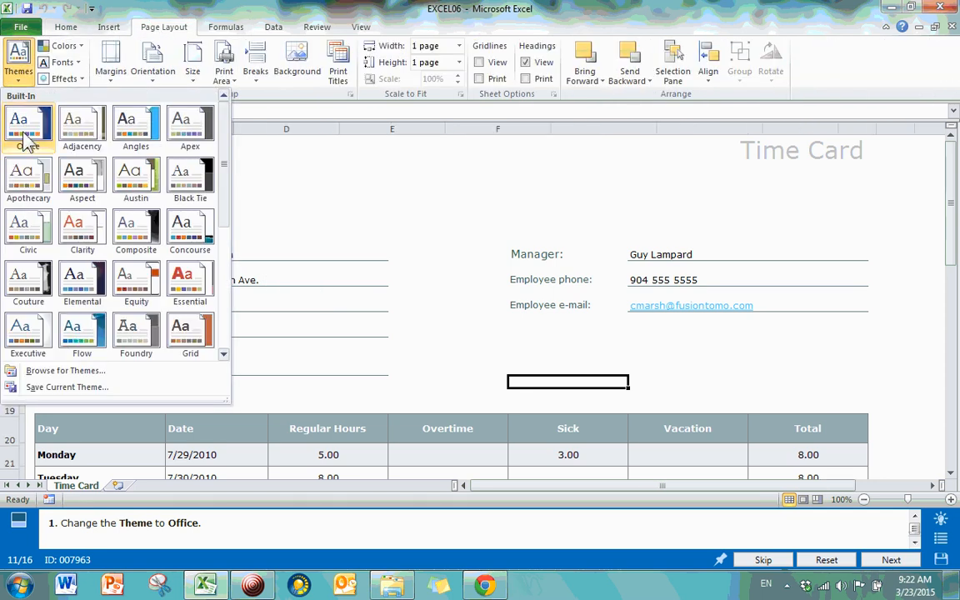
{"action": "left_click", "coordinate": [26, 125]}
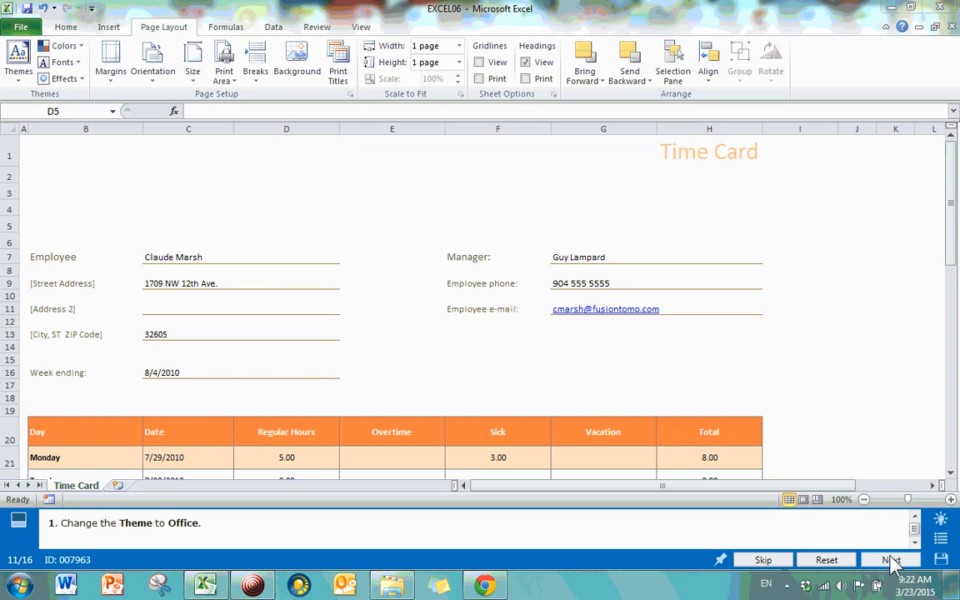
{"action": "left_click", "coordinate": [890, 561]}
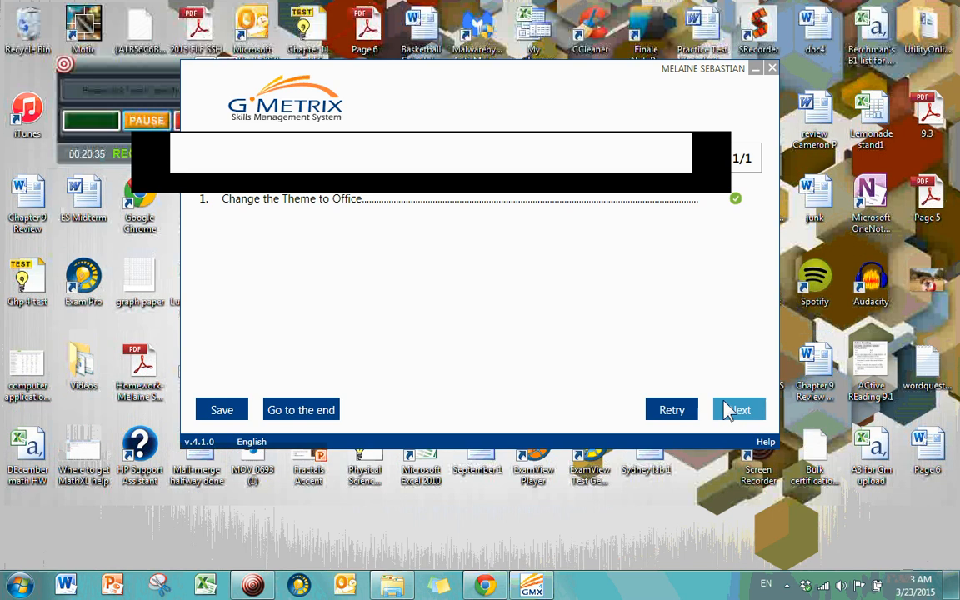
{"action": "left_click", "coordinate": [727, 410]}
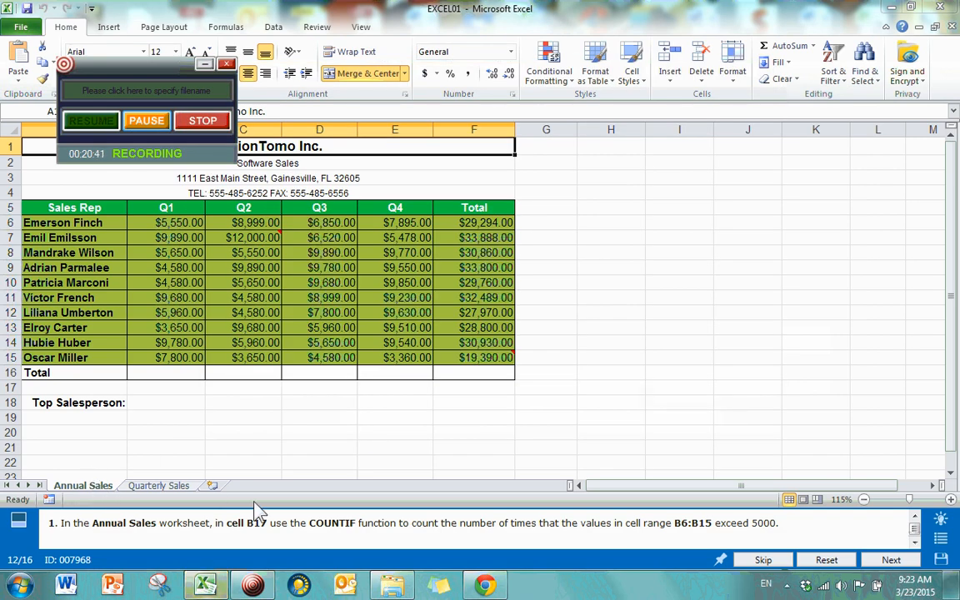
{"action": "left_click", "coordinate": [164, 393]}
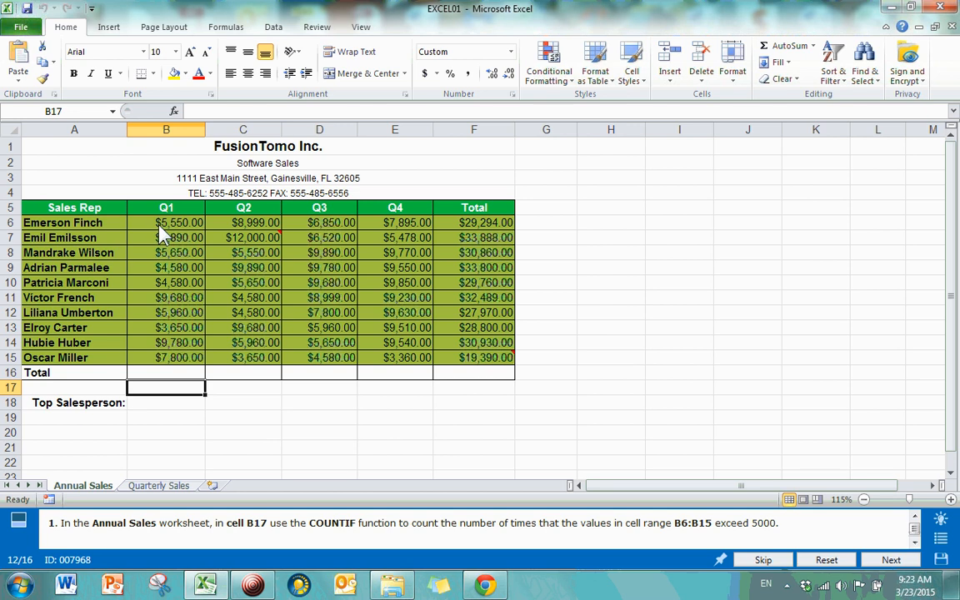
{"action": "left_click_drag", "start_coordinate": [148, 222], "coordinate": [170, 376]}
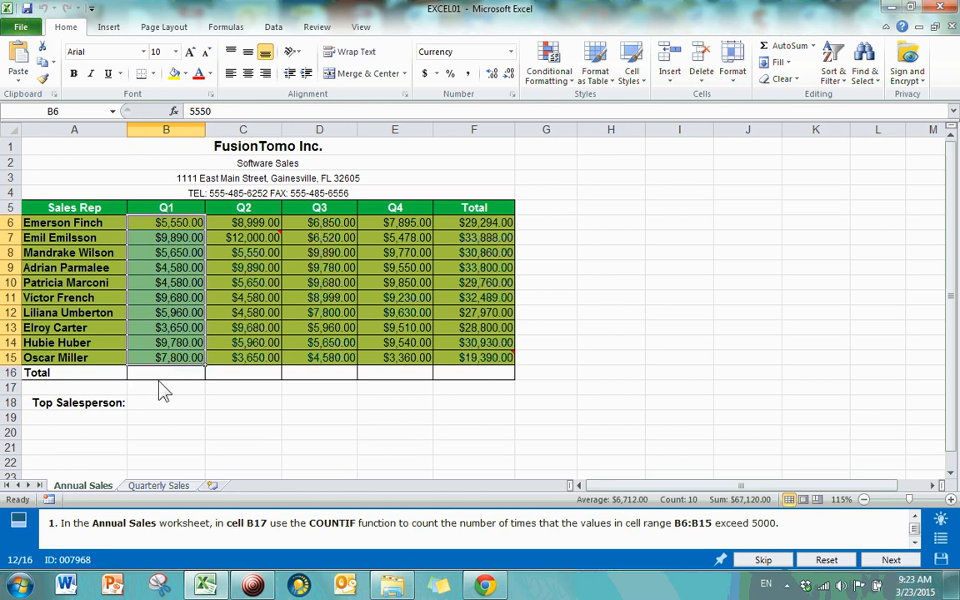
{"action": "left_click", "coordinate": [165, 391]}
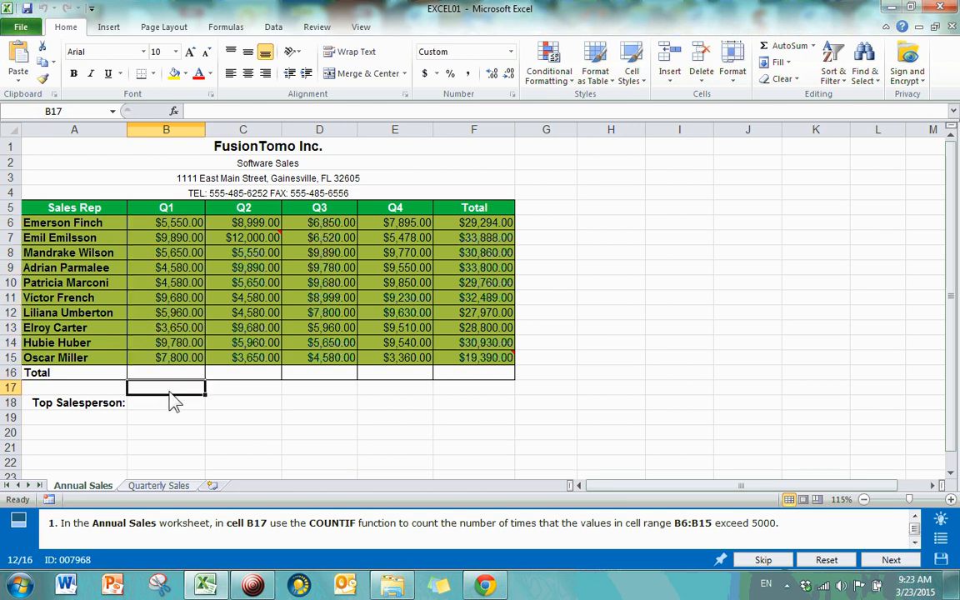
{"action": "left_click", "coordinate": [171, 358]}
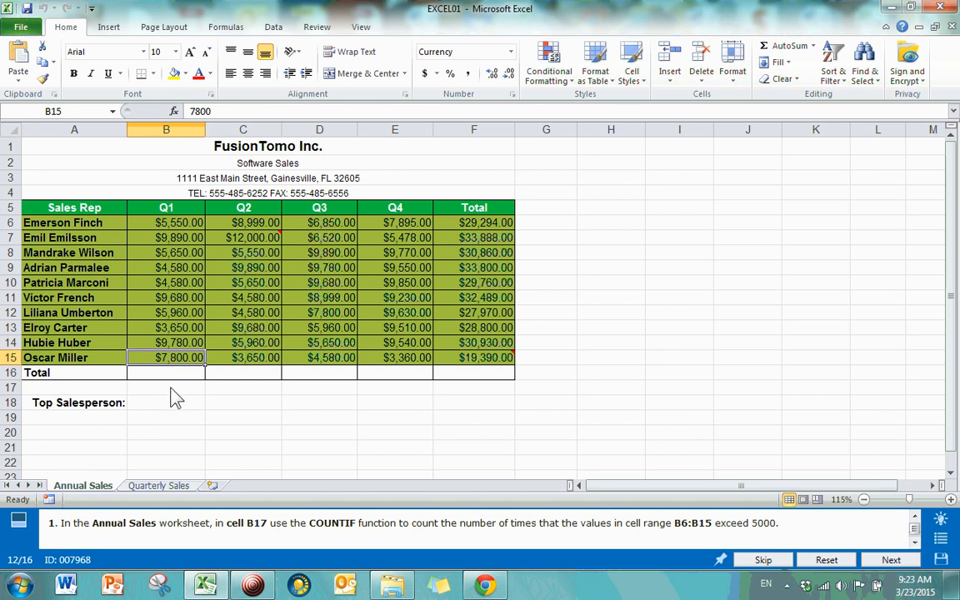
{"action": "left_click", "coordinate": [169, 391]}
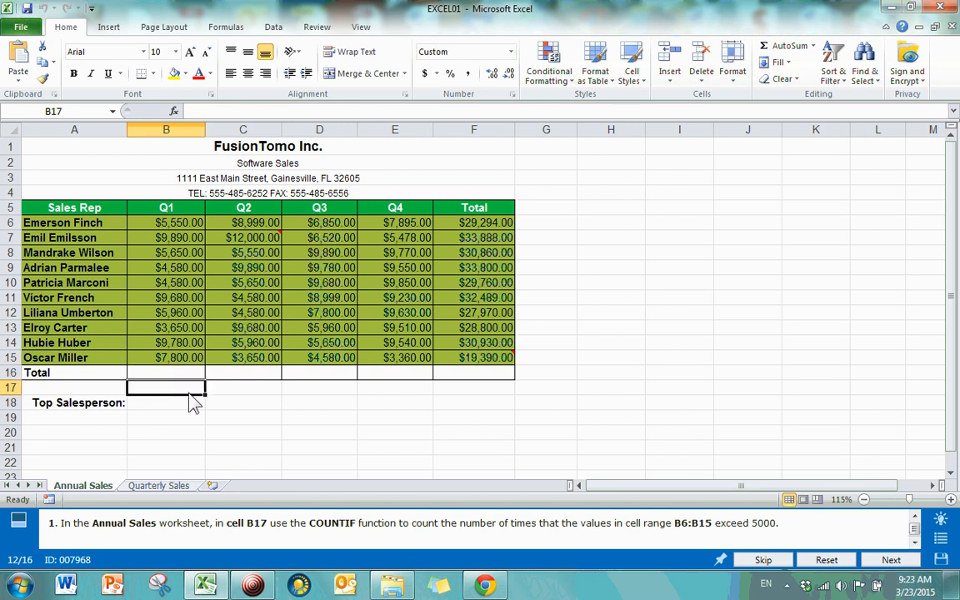
Step: Insert a COUNTIF in B17 with range B6:B15 and criteria >5000
{"action": "left_click", "coordinate": [173, 111]}
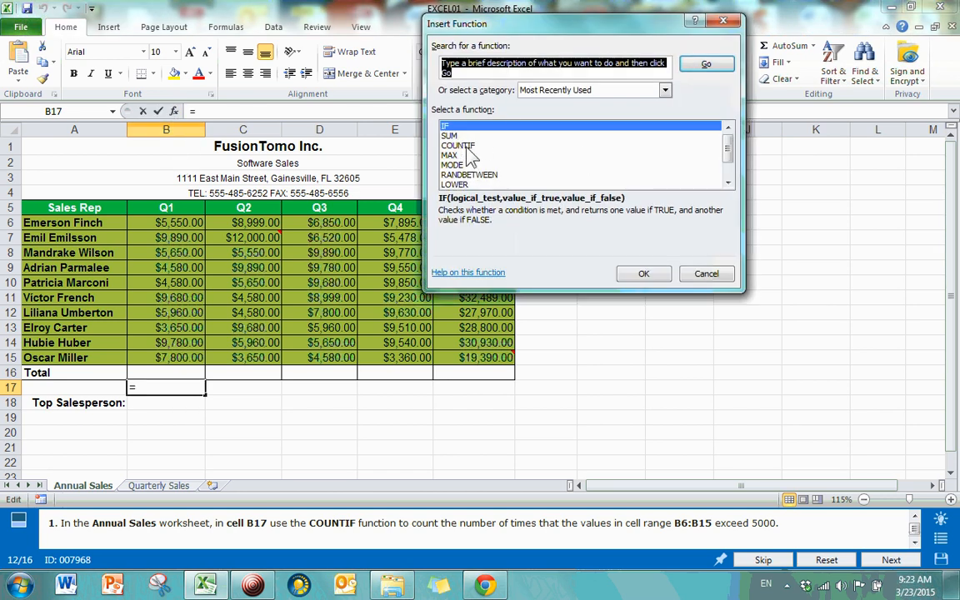
{"action": "left_click", "coordinate": [461, 146]}
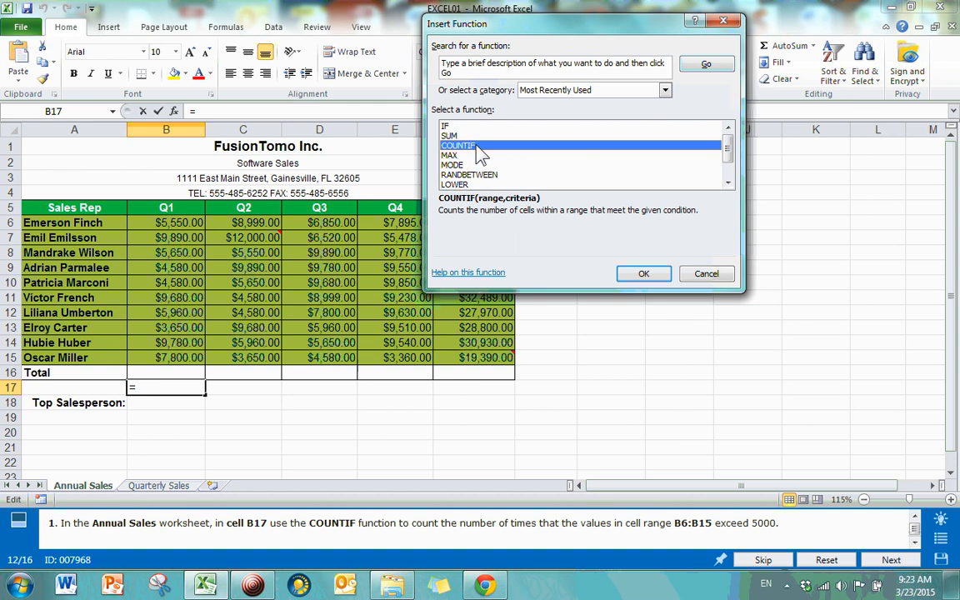
{"action": "double_click", "coordinate": [477, 148]}
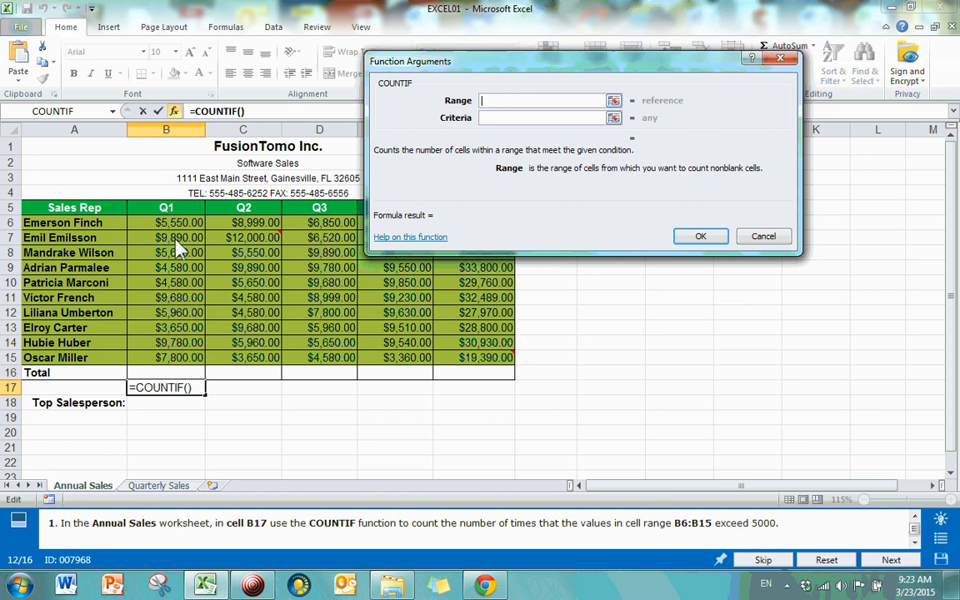
{"action": "left_click_drag", "start_coordinate": [162, 223], "coordinate": [166, 361]}
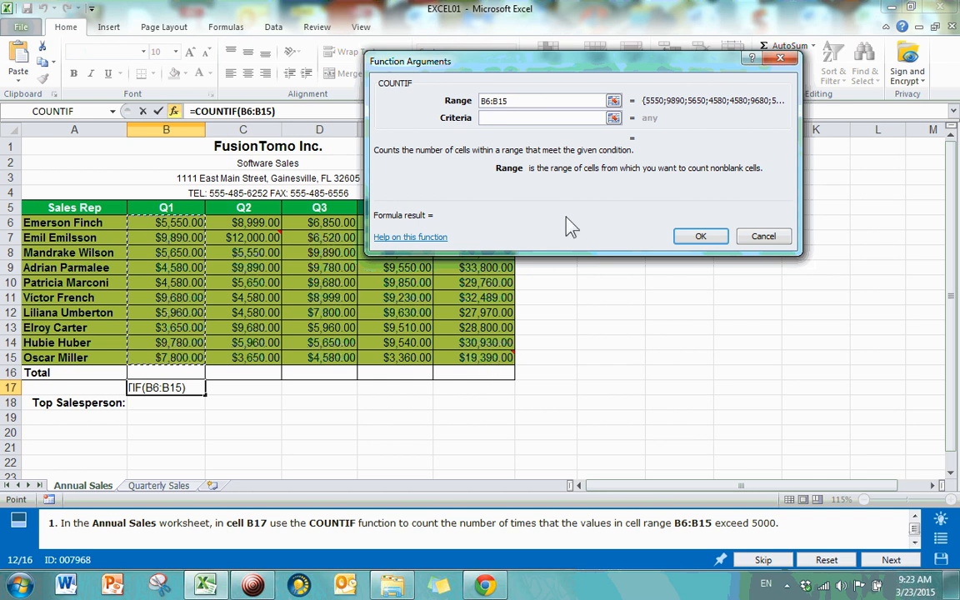
{"action": "left_click", "coordinate": [491, 121]}
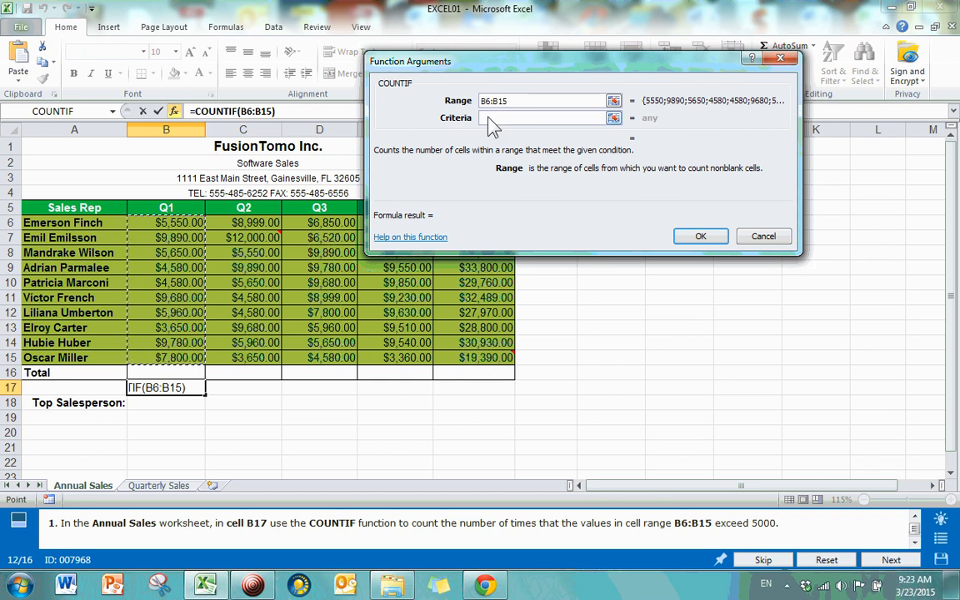
{"action": "left_click", "coordinate": [492, 121]}
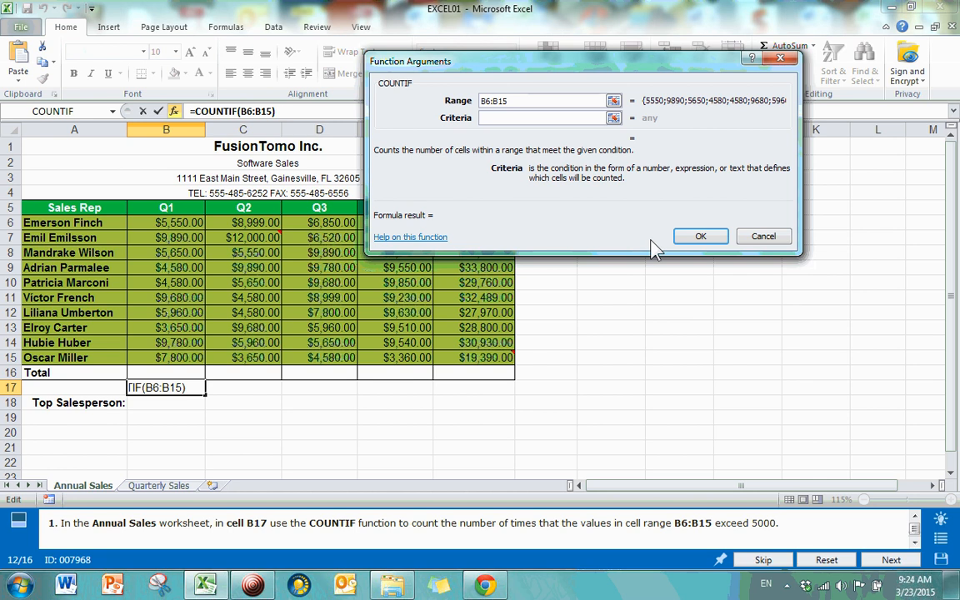
{"action": "type", "text": ">5000"}
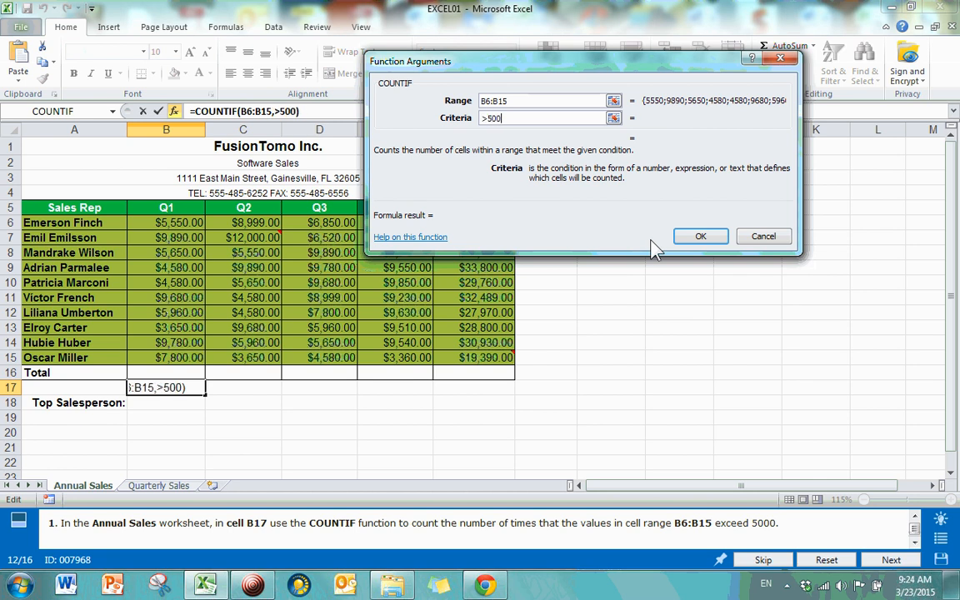
{"action": "left_click", "coordinate": [705, 238]}
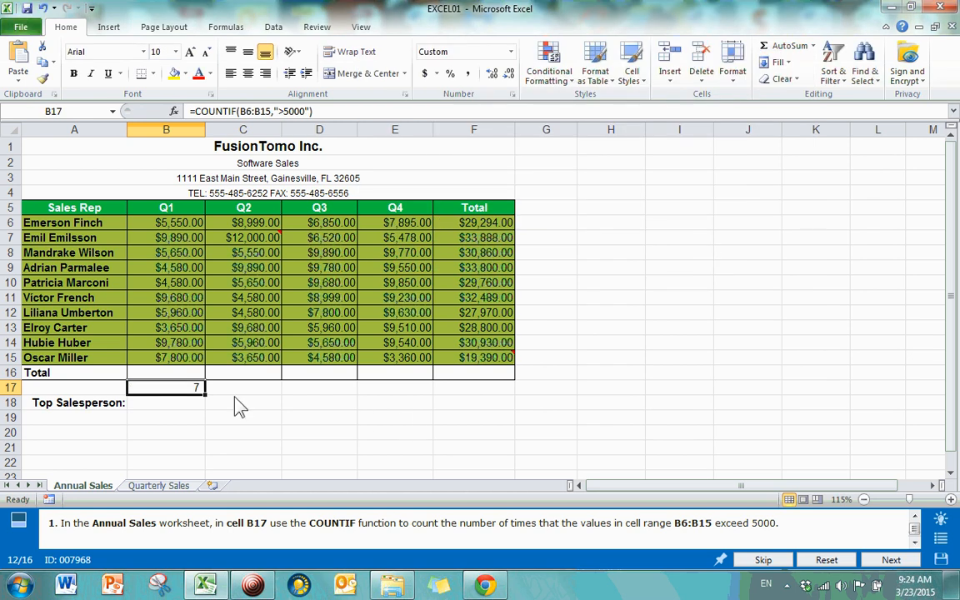
Step: Review B17's COUNTIF over B6:B15 returning 7, then submit task 12
{"action": "left_click", "coordinate": [164, 400]}
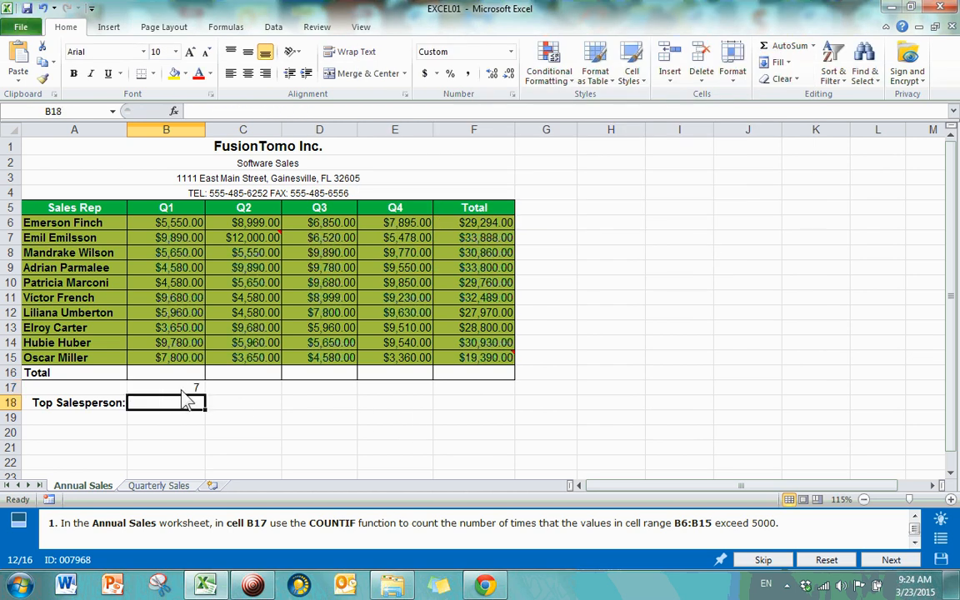
{"action": "left_click", "coordinate": [169, 388]}
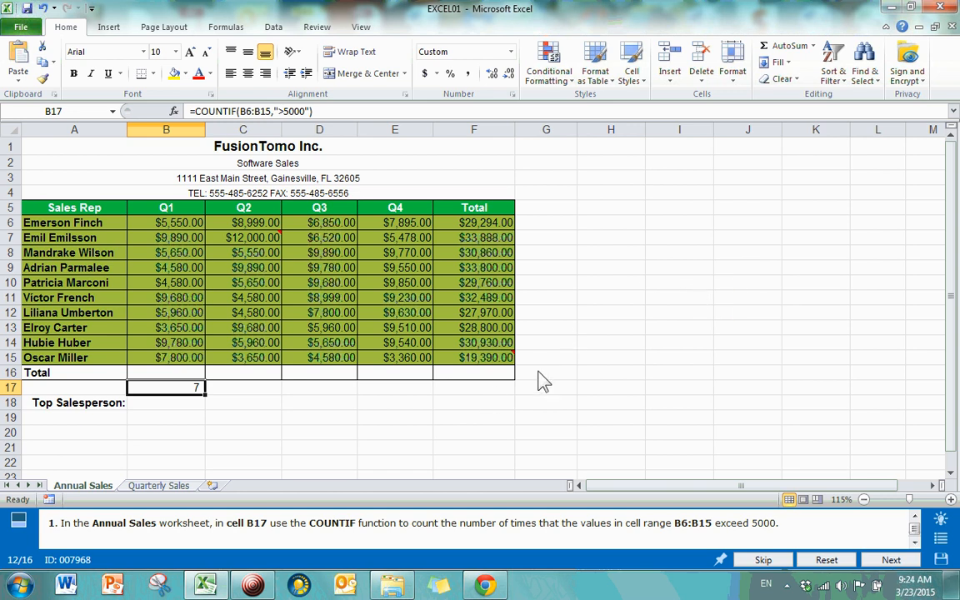
{"action": "left_click", "coordinate": [172, 406]}
{"action": "left_click", "coordinate": [174, 390]}
{"action": "left_click_drag", "start_coordinate": [175, 227], "coordinate": [181, 367]}
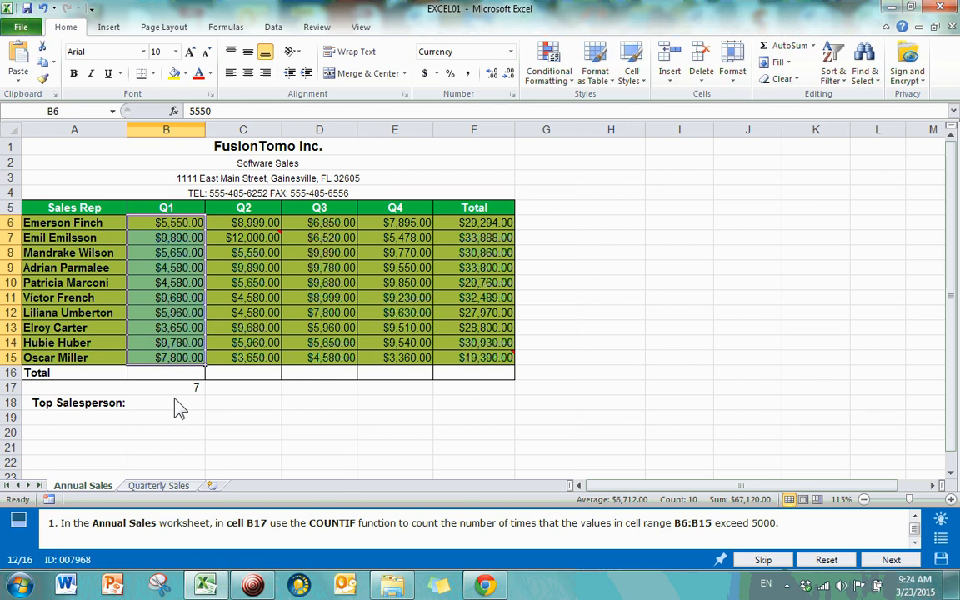
{"action": "left_click", "coordinate": [180, 402]}
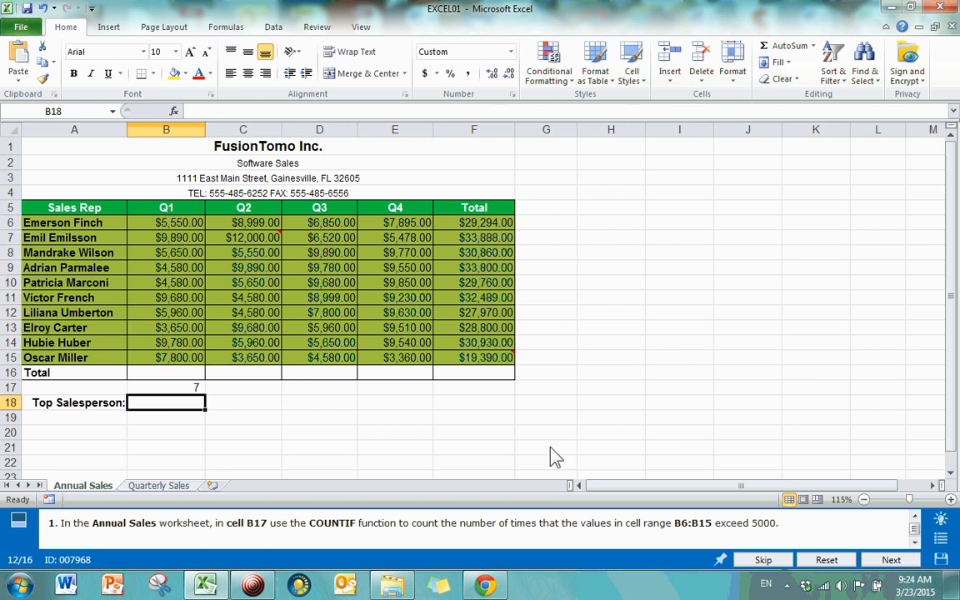
{"action": "left_click", "coordinate": [890, 563]}
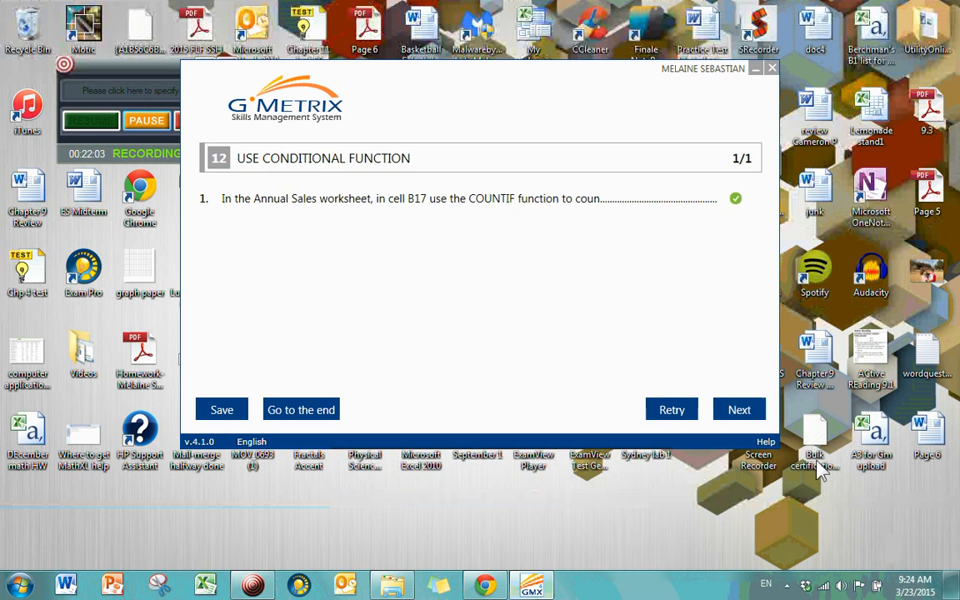
Step: Advance to question 13, the Product worksheet sparkline task
{"action": "left_click", "coordinate": [740, 410]}
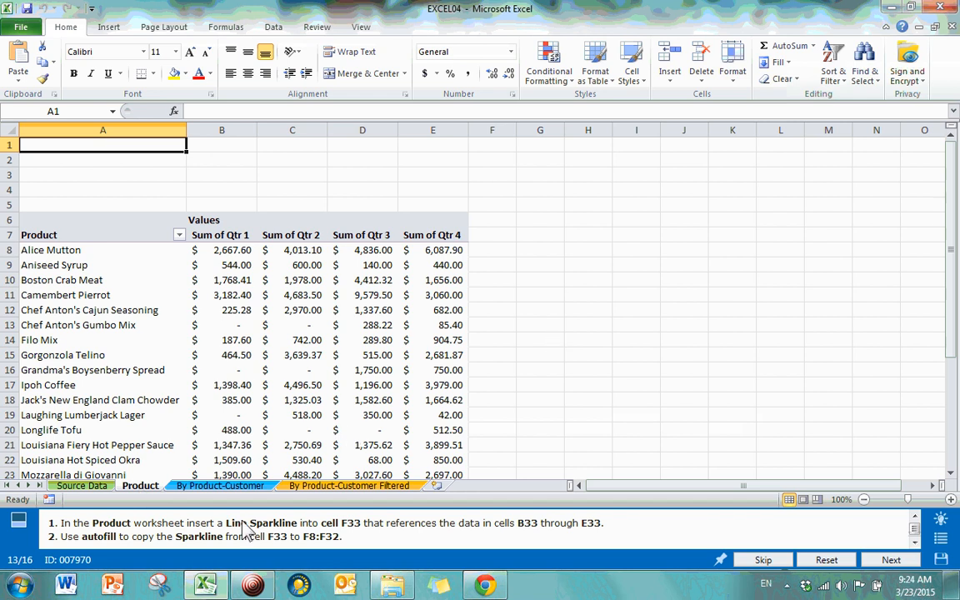
Step: Select F33 and start inserting a Line sparkline there
{"action": "left_click", "coordinate": [110, 28]}
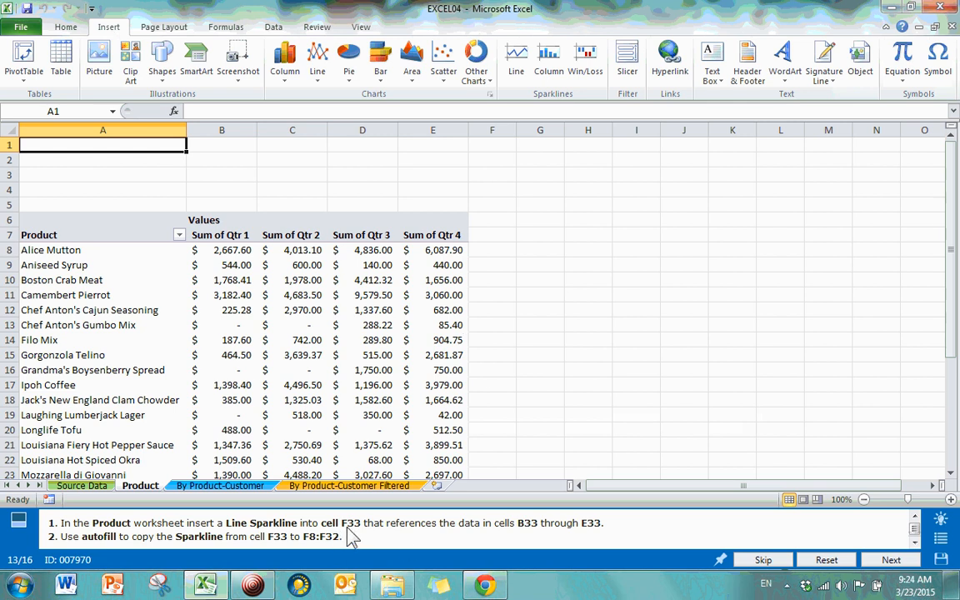
{"action": "scroll", "coordinate": [497, 254], "scroll_direction": "down", "scroll_amount": 8}
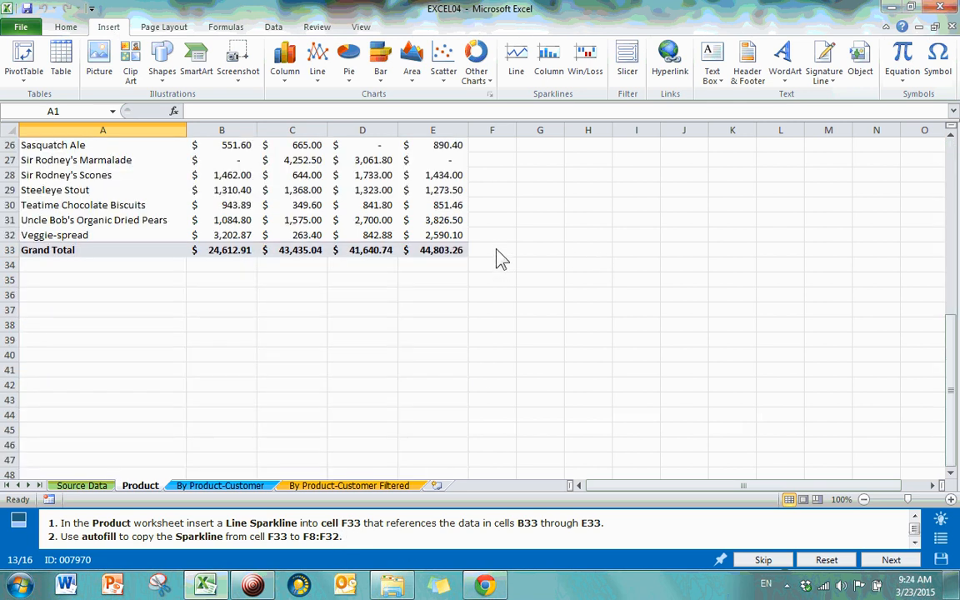
{"action": "left_click", "coordinate": [497, 252]}
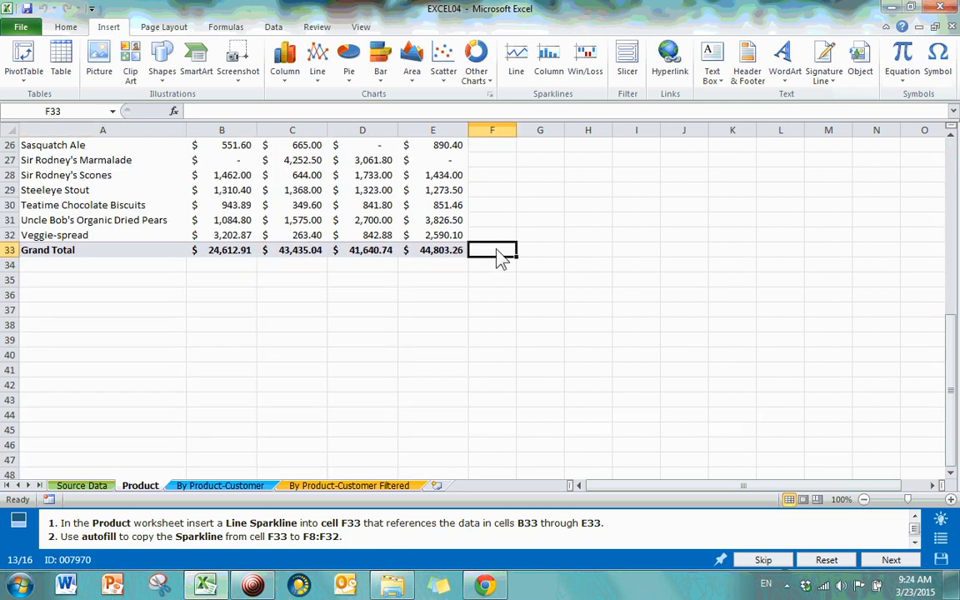
{"action": "left_click", "coordinate": [517, 75]}
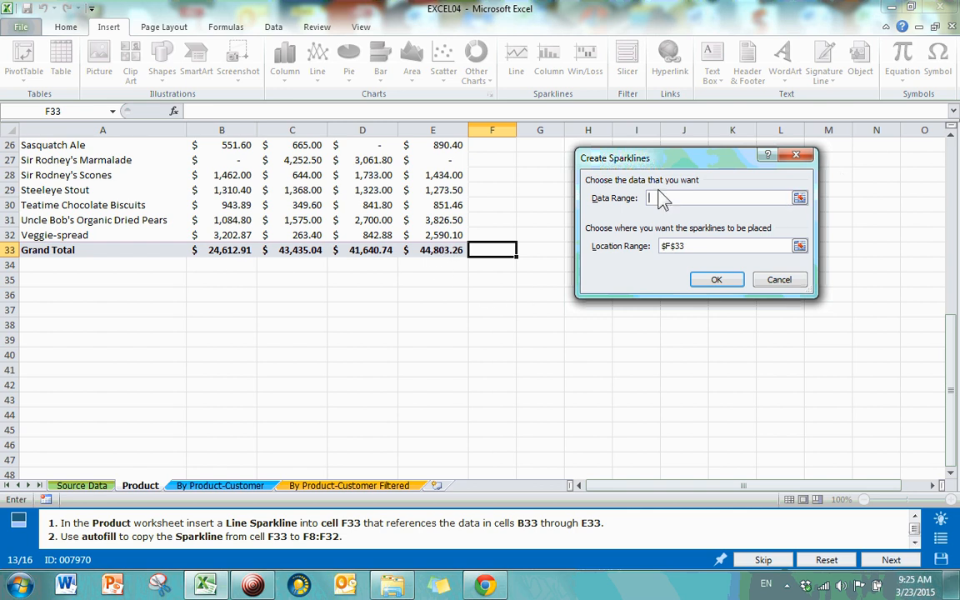
Step: Create the F33 line sparkline from data range B33:E33 and check it
{"action": "left_click_drag", "start_coordinate": [225, 253], "coordinate": [437, 262]}
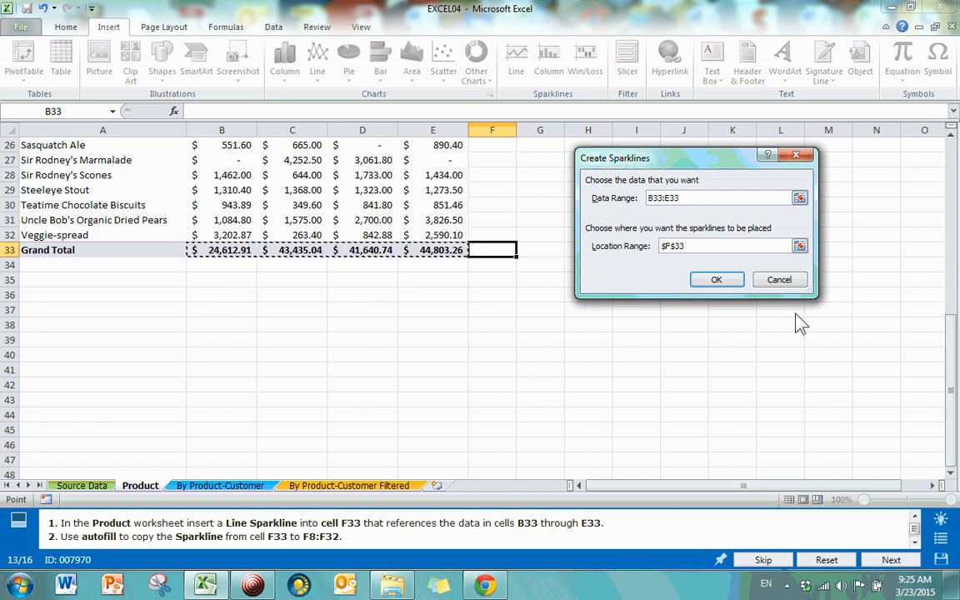
{"action": "left_click", "coordinate": [729, 285]}
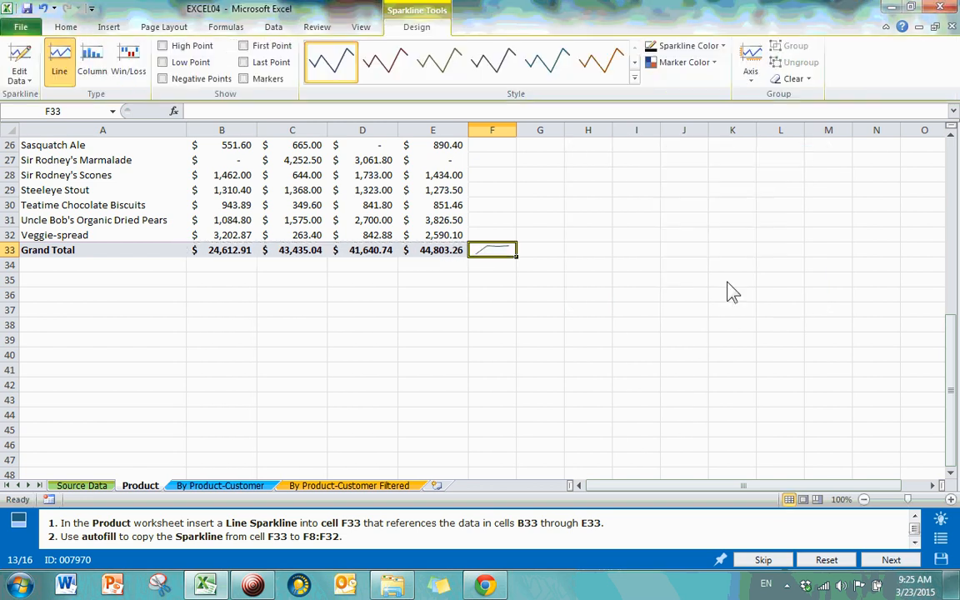
{"action": "left_click", "coordinate": [507, 311]}
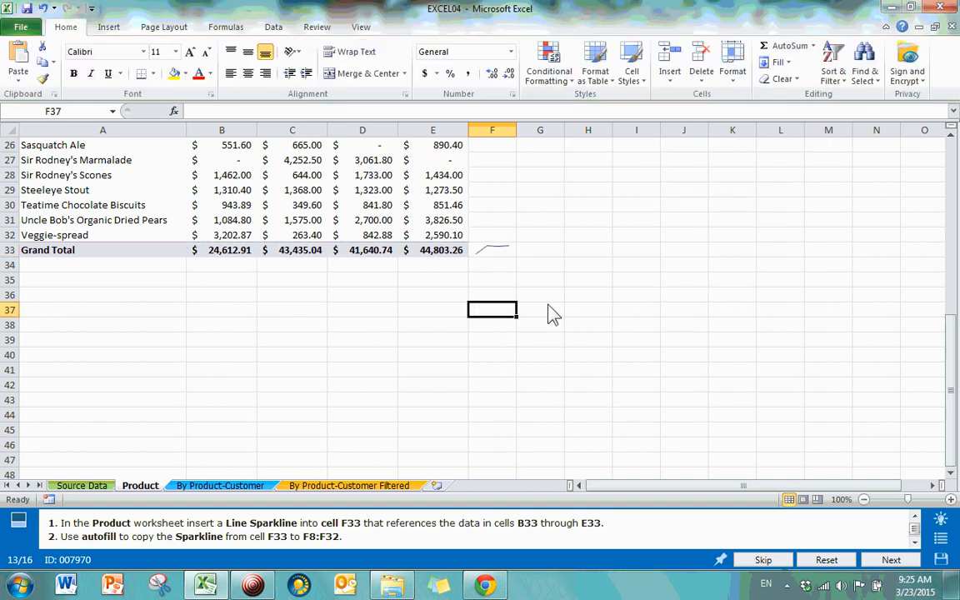
{"action": "left_click", "coordinate": [501, 254]}
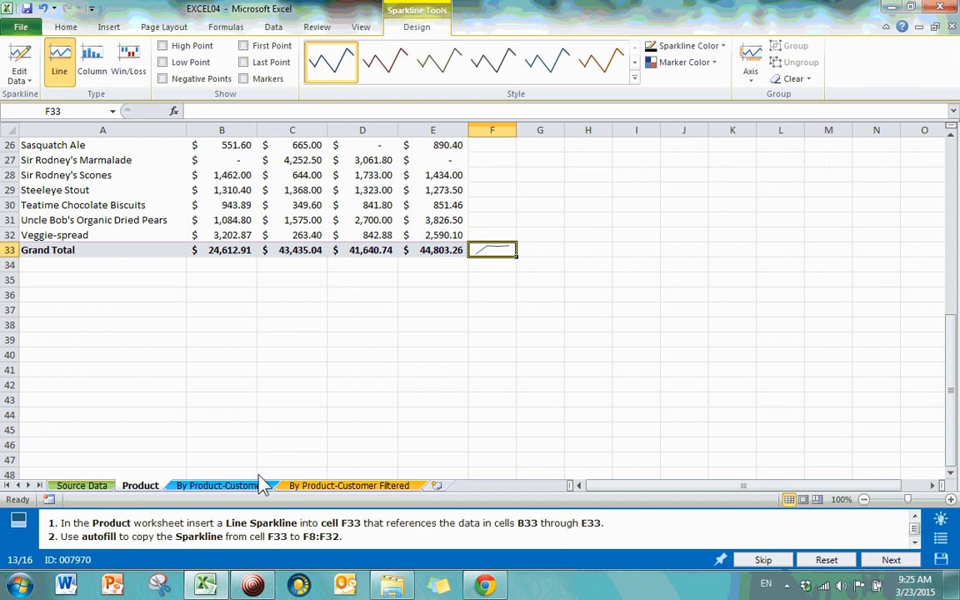
Step: Copy the F33 sparkline up through F8:F32
{"action": "left_click", "coordinate": [584, 300]}
{"action": "left_click", "coordinate": [504, 252]}
{"action": "scroll", "coordinate": [517, 292], "scroll_direction": "up", "scroll_amount": 3}
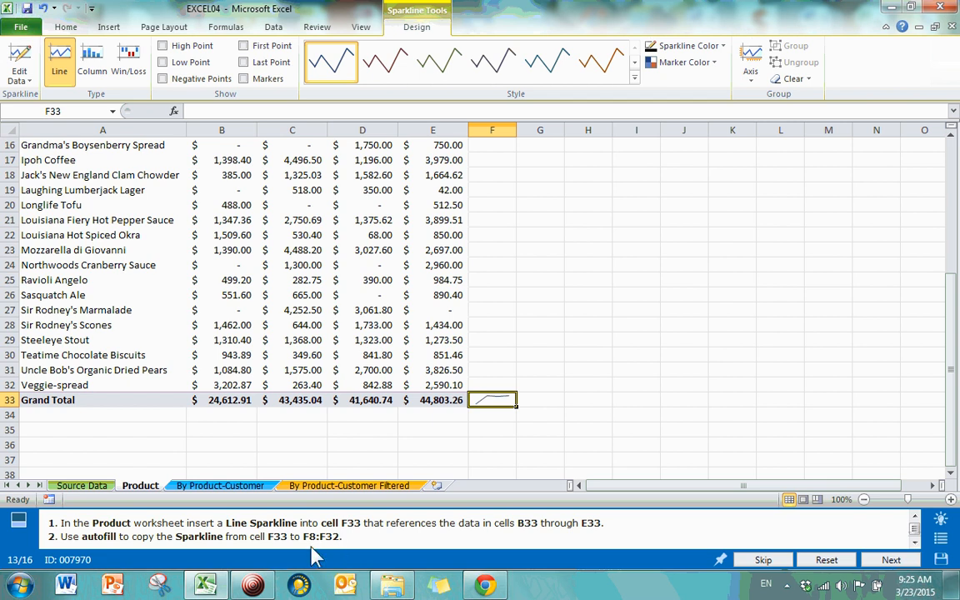
{"action": "scroll", "coordinate": [504, 408], "scroll_direction": "up", "scroll_amount": 5}
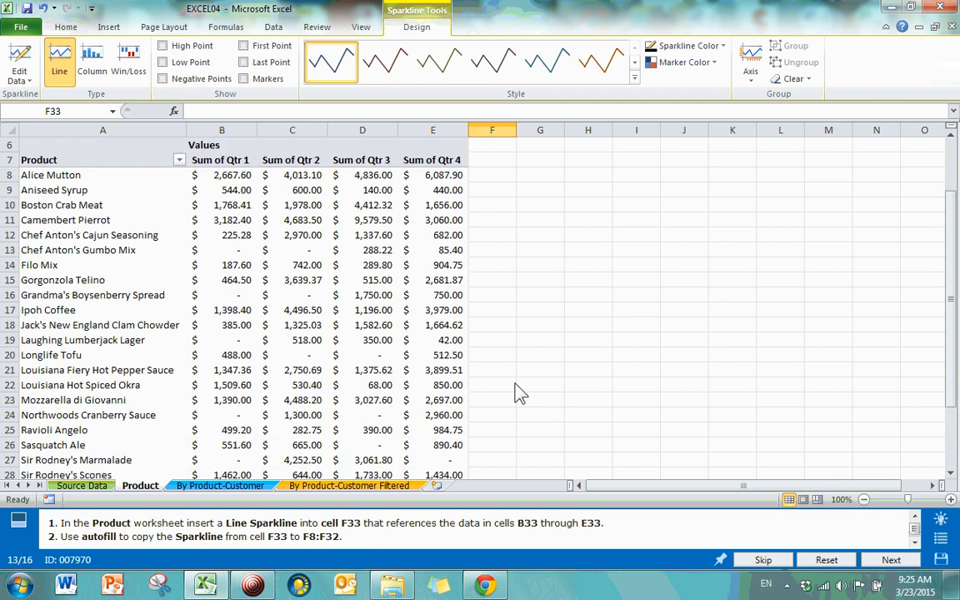
{"action": "scroll", "coordinate": [514, 387], "scroll_direction": "down", "scroll_amount": 5}
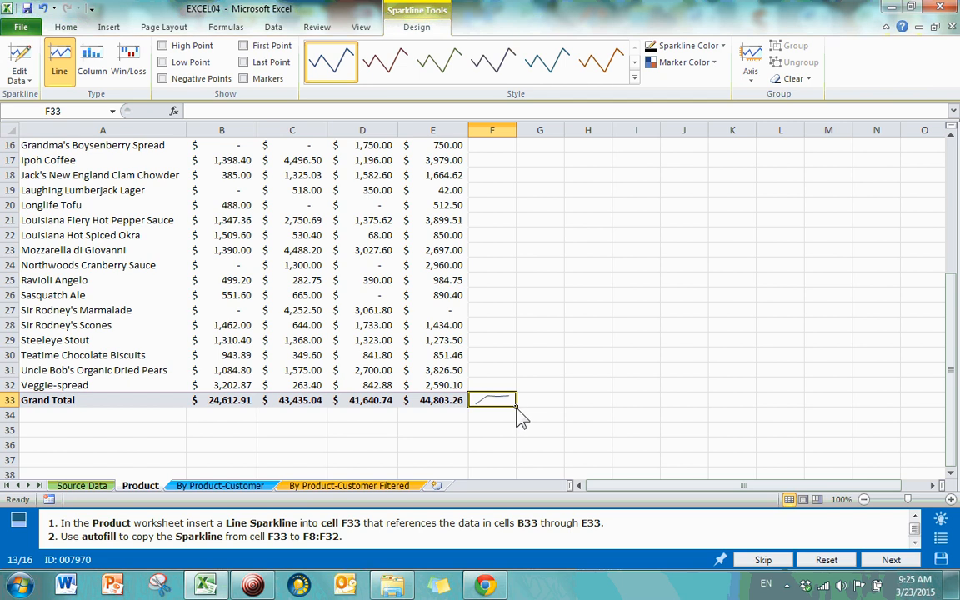
{"action": "left_click_drag", "start_coordinate": [517, 411], "coordinate": [500, 226]}
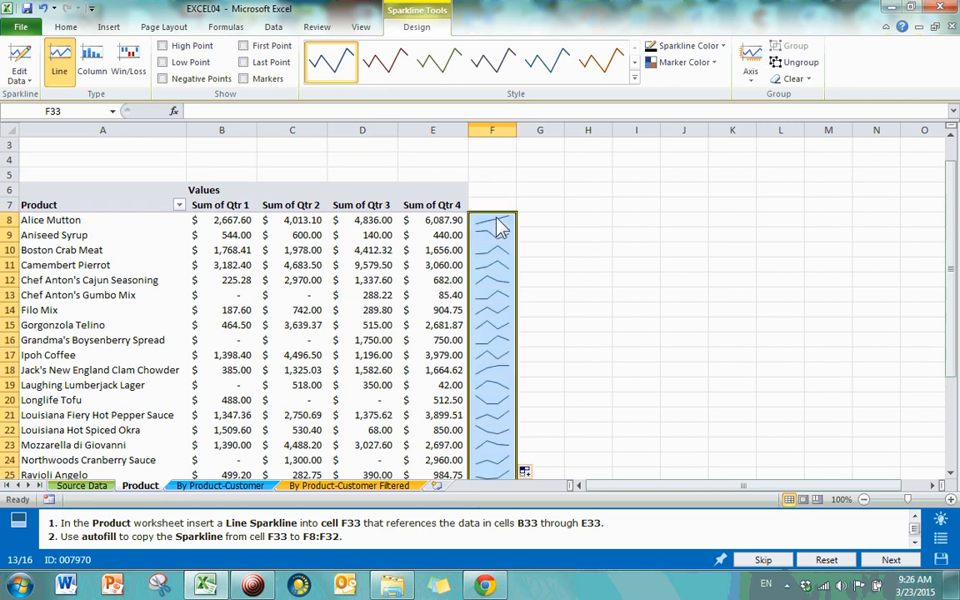
Step: Check the copied sparklines in F27, F26 and F22, then submit and load task 14
{"action": "scroll", "coordinate": [521, 231], "scroll_direction": "down", "scroll_amount": 3}
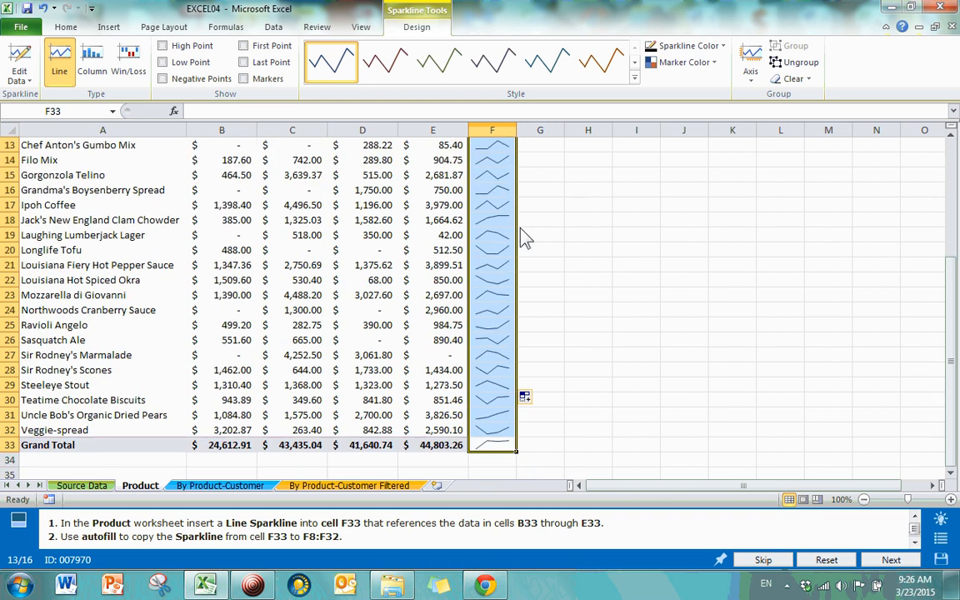
{"action": "left_click", "coordinate": [496, 356]}
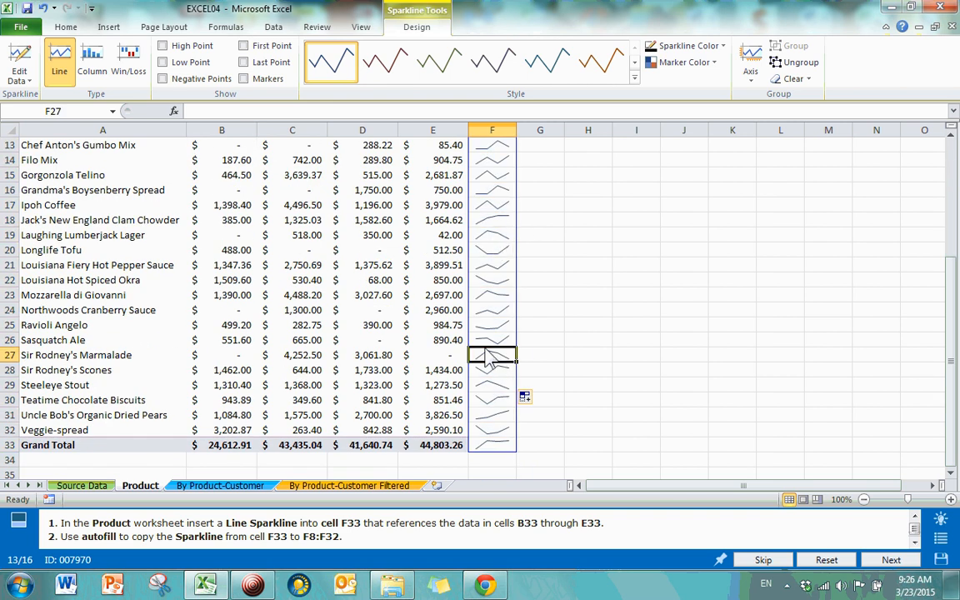
{"action": "key", "text": "Up"}
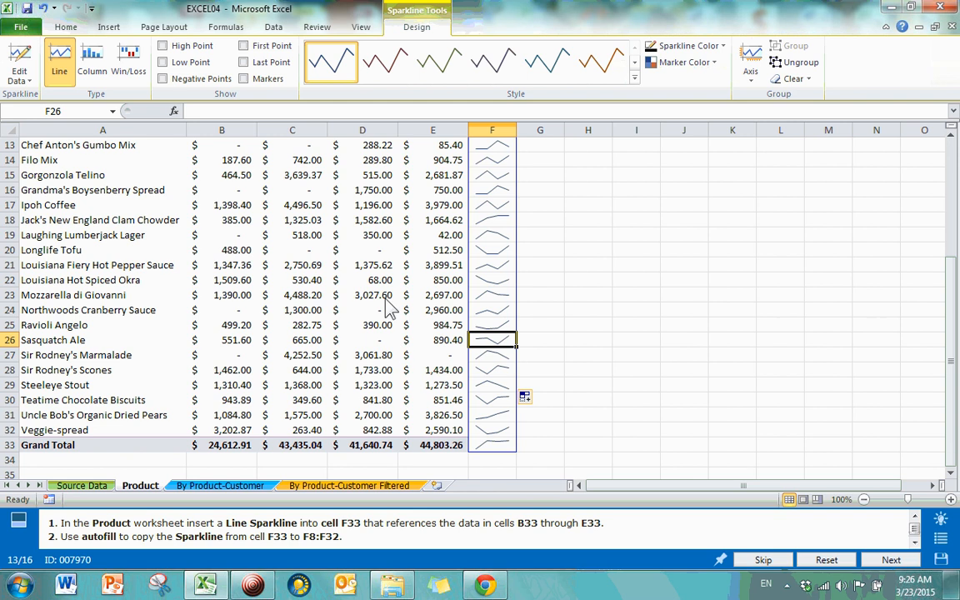
{"action": "left_click", "coordinate": [430, 280]}
{"action": "left_click", "coordinate": [496, 281]}
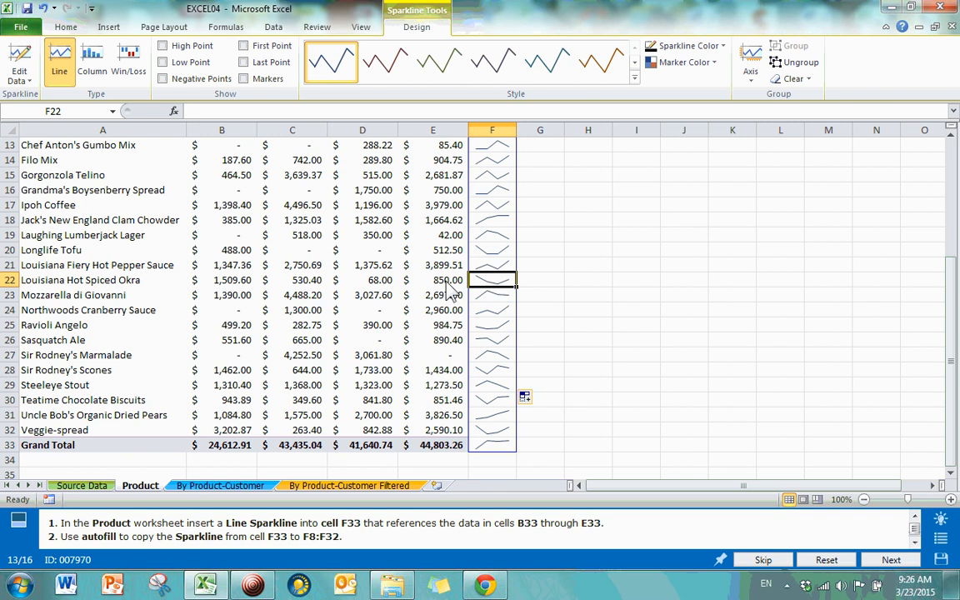
{"action": "left_click", "coordinate": [218, 280]}
{"action": "left_click", "coordinate": [305, 282]}
{"action": "left_click", "coordinate": [438, 282]}
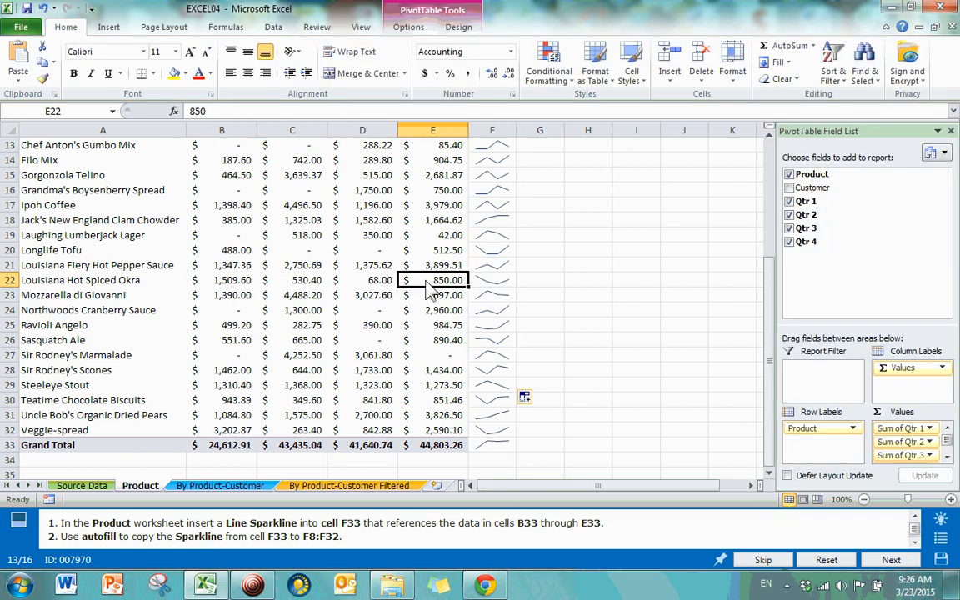
{"action": "left_click", "coordinate": [490, 282]}
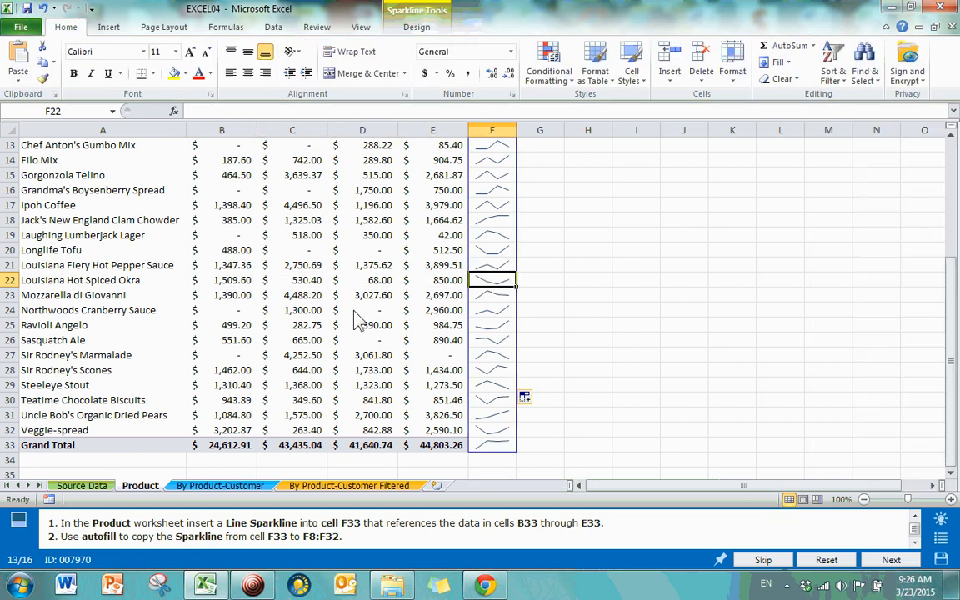
{"action": "left_click", "coordinate": [624, 373]}
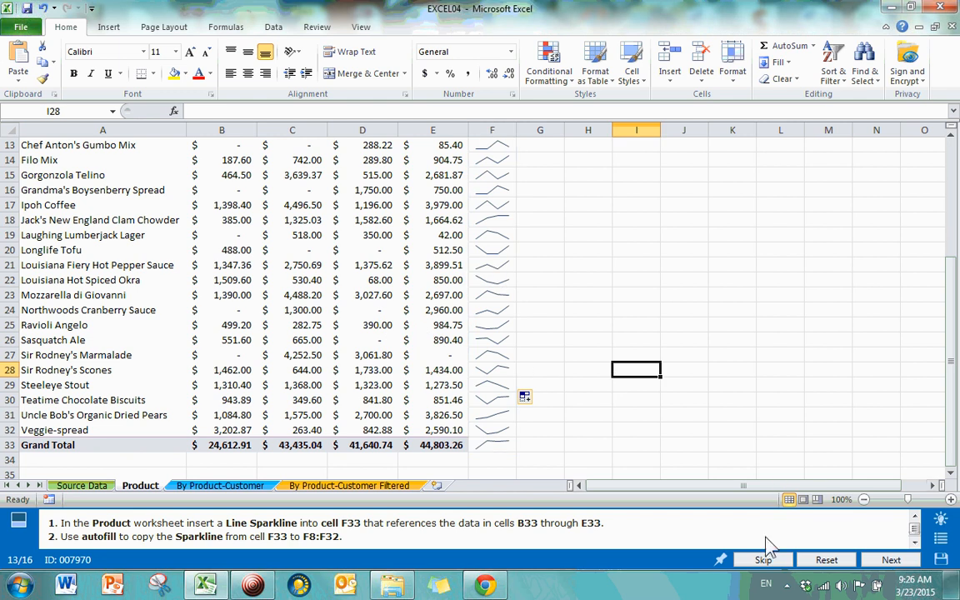
{"action": "left_click", "coordinate": [891, 561]}
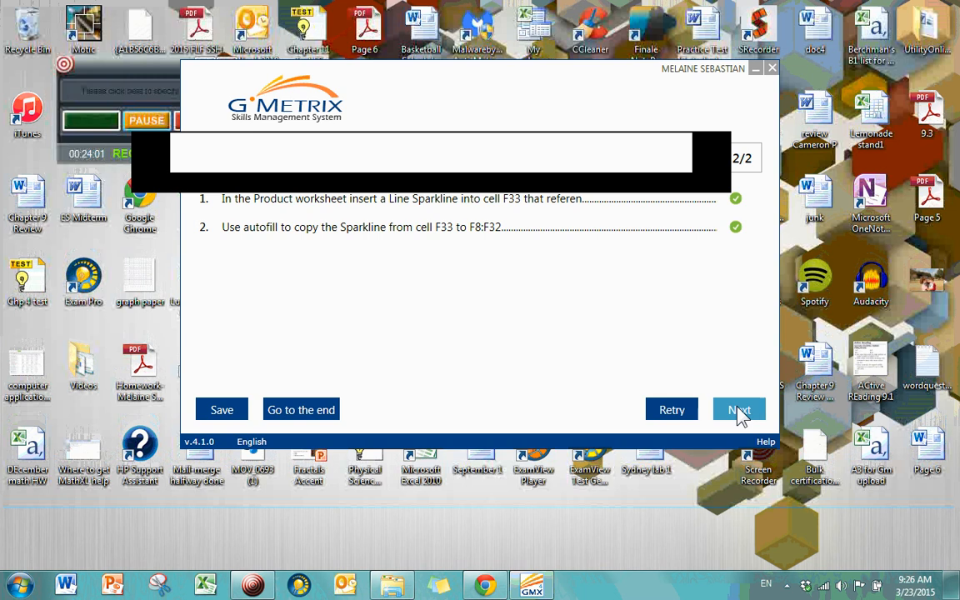
{"action": "left_click", "coordinate": [739, 411]}
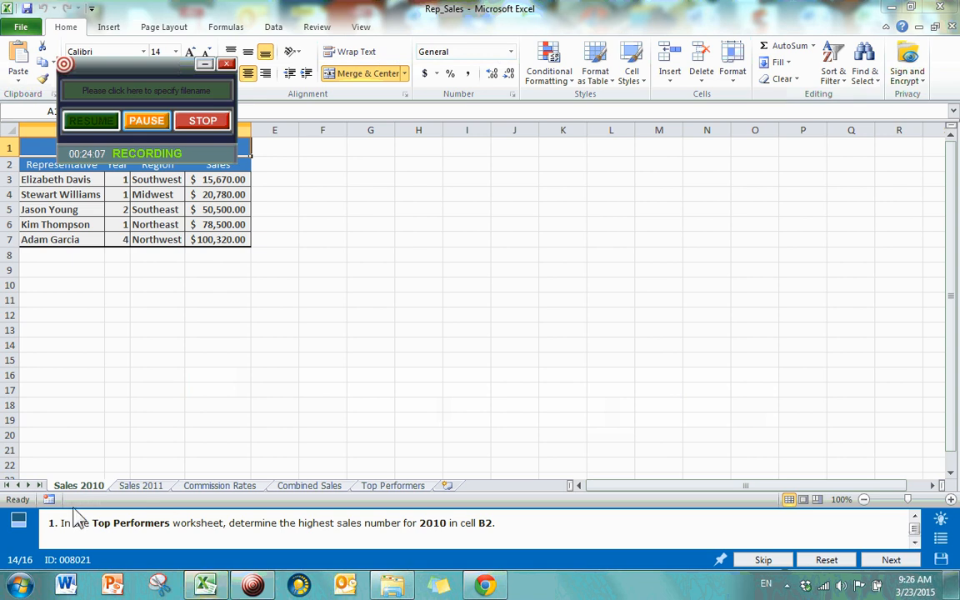
Step: Select B2 on Top Performers, glance at Sales 2010, and open Insert Function
{"action": "left_click", "coordinate": [240, 365]}
{"action": "left_click", "coordinate": [389, 439]}
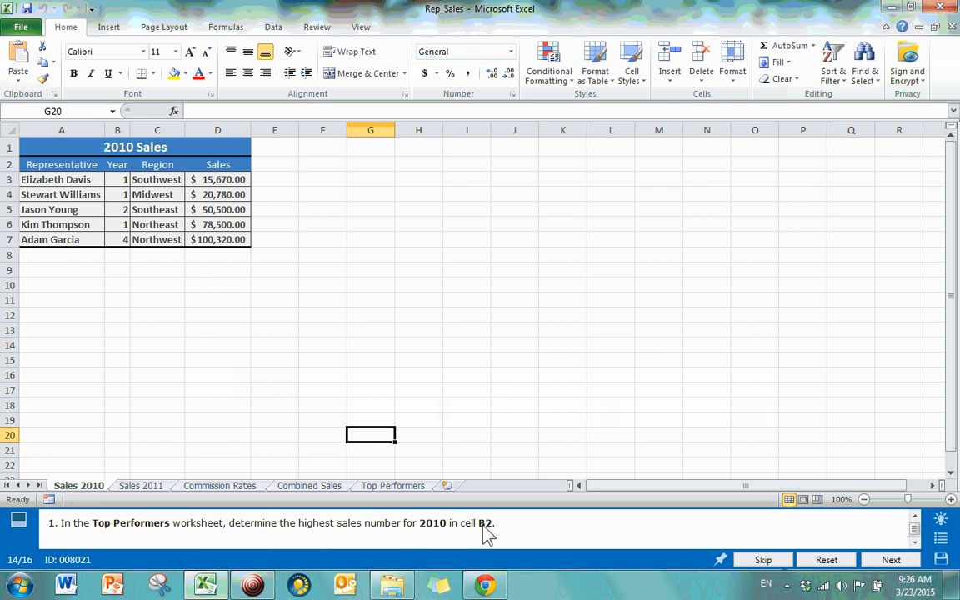
{"action": "left_click", "coordinate": [385, 488]}
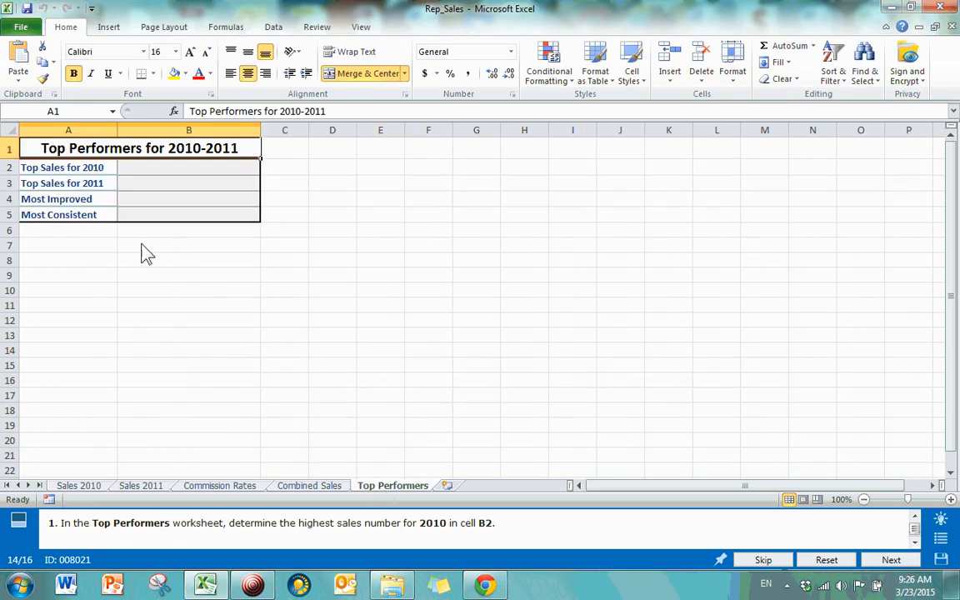
{"action": "left_click", "coordinate": [190, 172]}
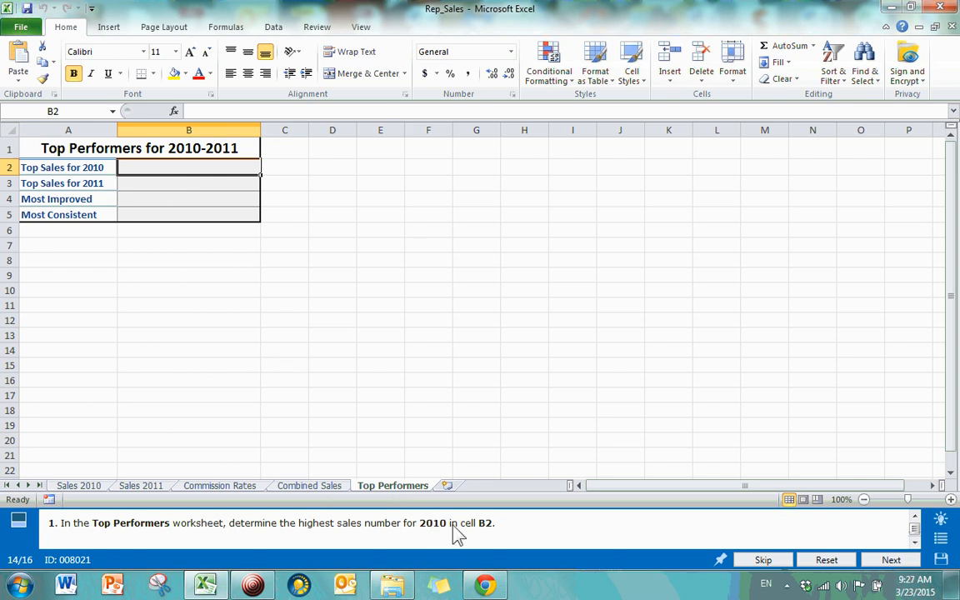
{"action": "left_click", "coordinate": [82, 487]}
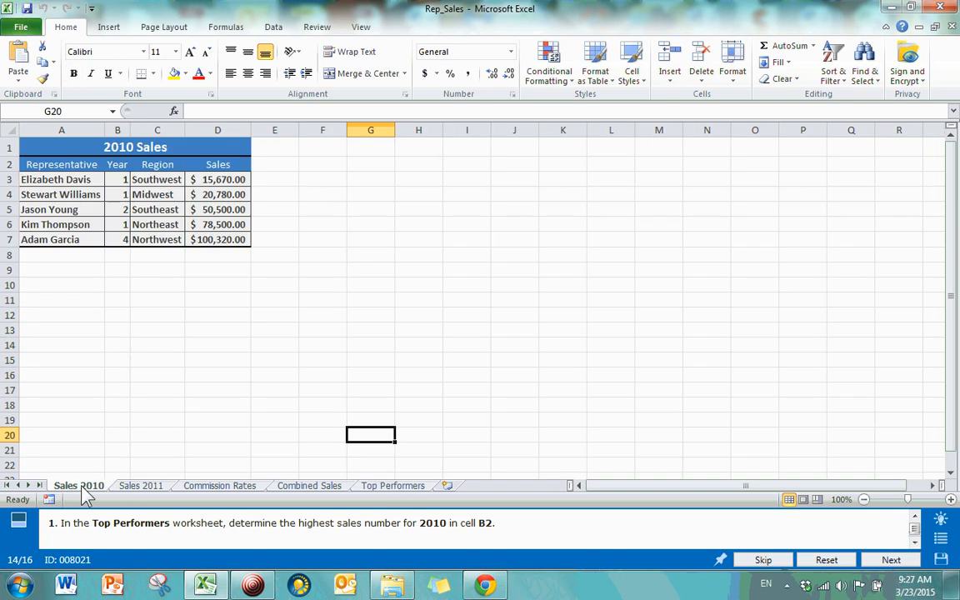
{"action": "left_click", "coordinate": [390, 488]}
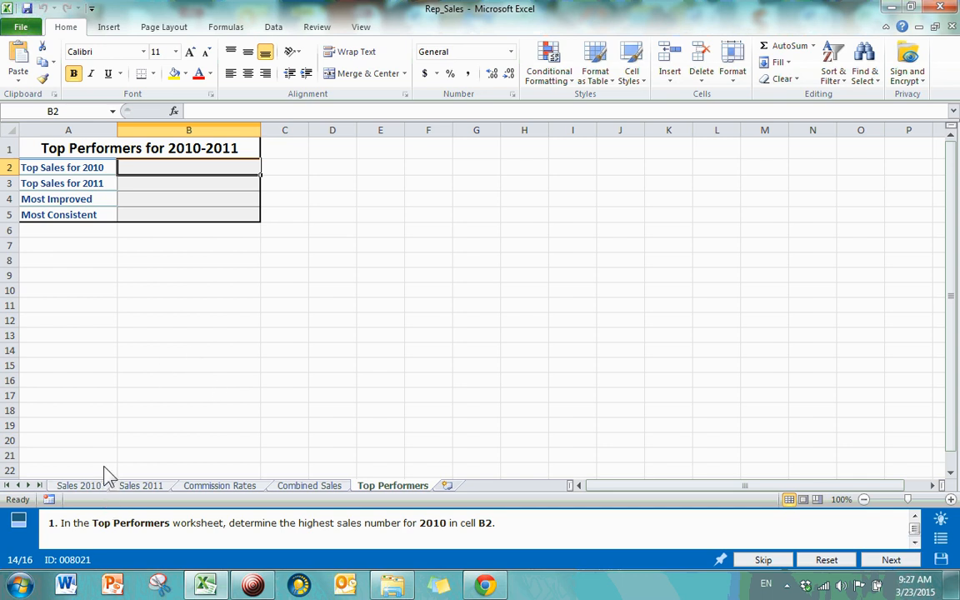
{"action": "left_click", "coordinate": [175, 111]}
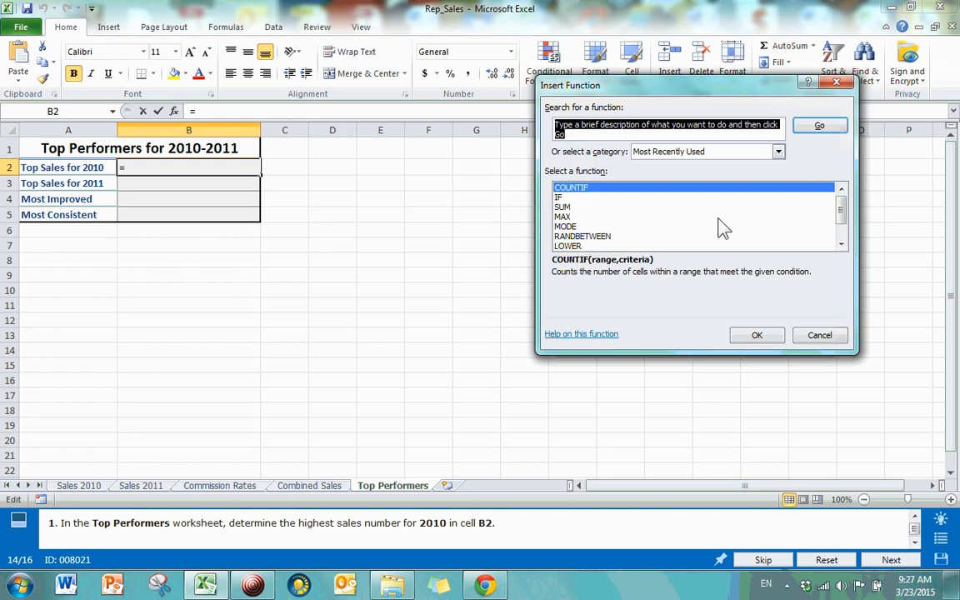
Step: Choose MAX for B2 and point its Number1 argument at the Sales 2010 sheet
{"action": "double_click", "coordinate": [564, 217]}
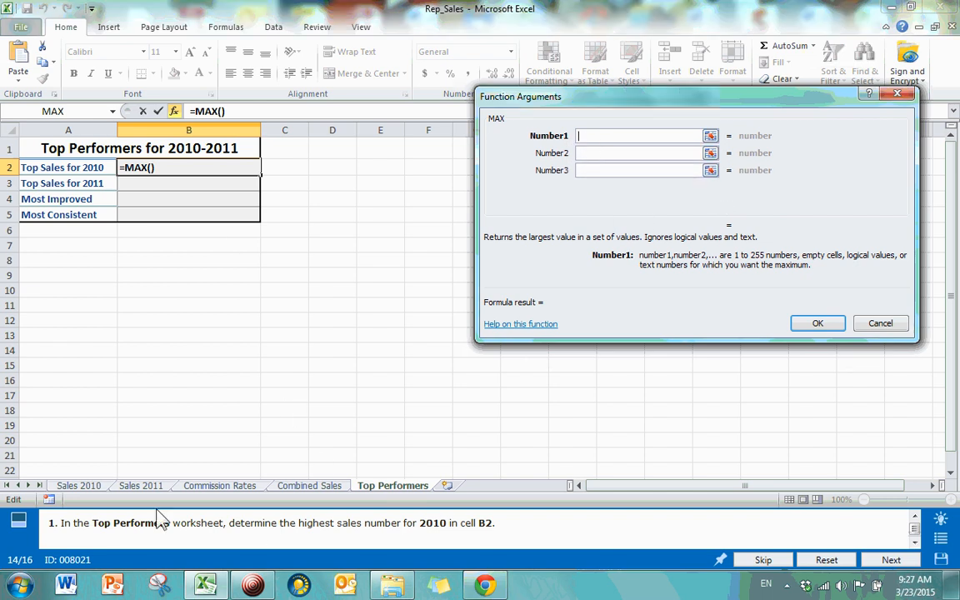
{"action": "left_click", "coordinate": [93, 487]}
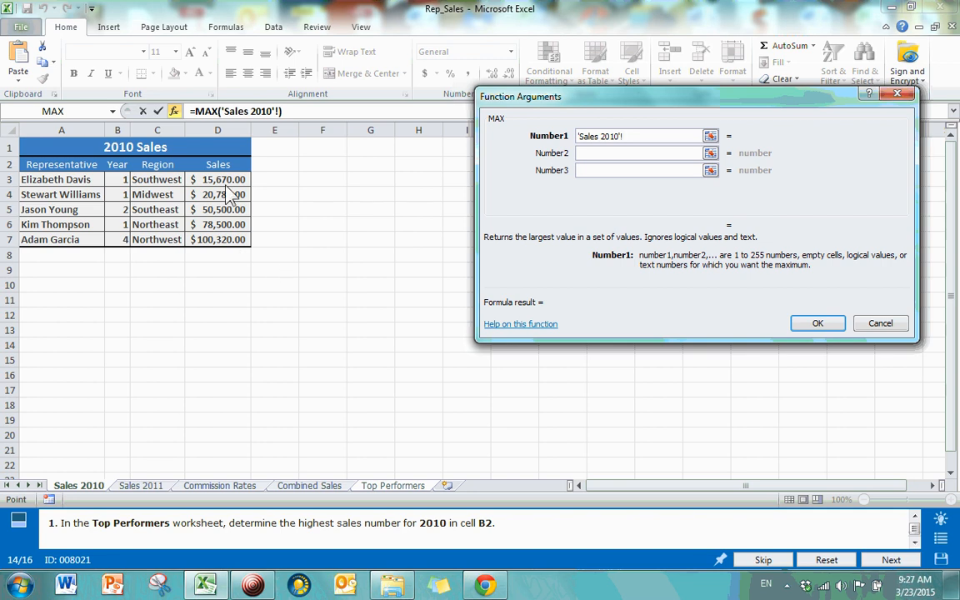
Step: Complete B2 as =MAX('Sales 2010'!D3:D7), showing $100,320.00, then recheck Sales 2010
{"action": "left_click_drag", "start_coordinate": [225, 181], "coordinate": [225, 254]}
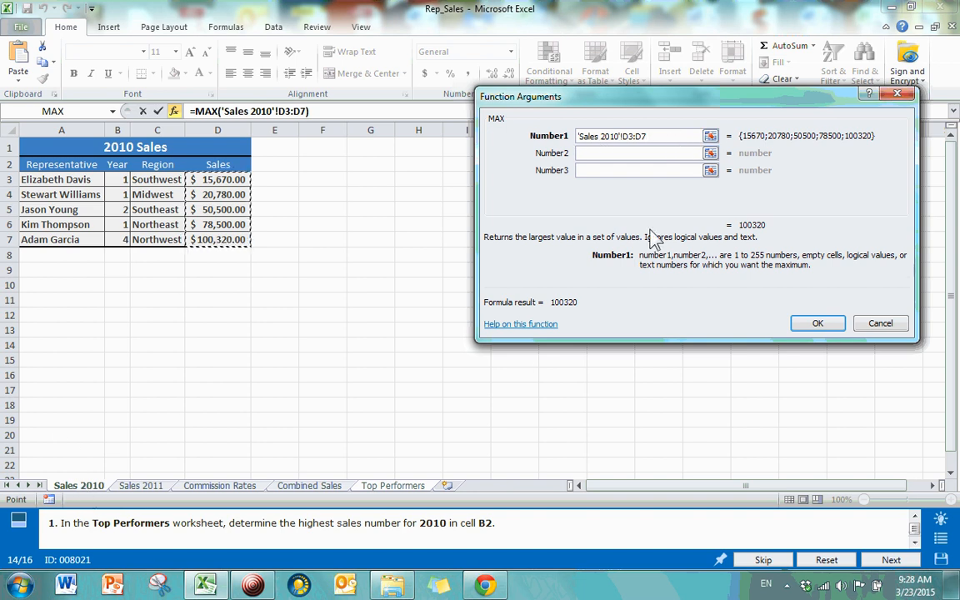
{"action": "left_click", "coordinate": [808, 324]}
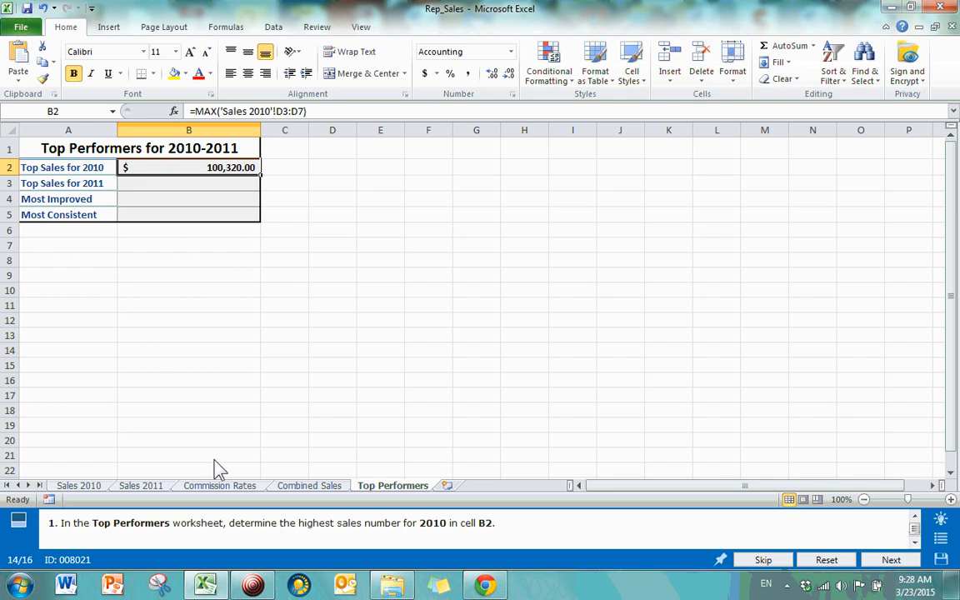
{"action": "left_click", "coordinate": [79, 485]}
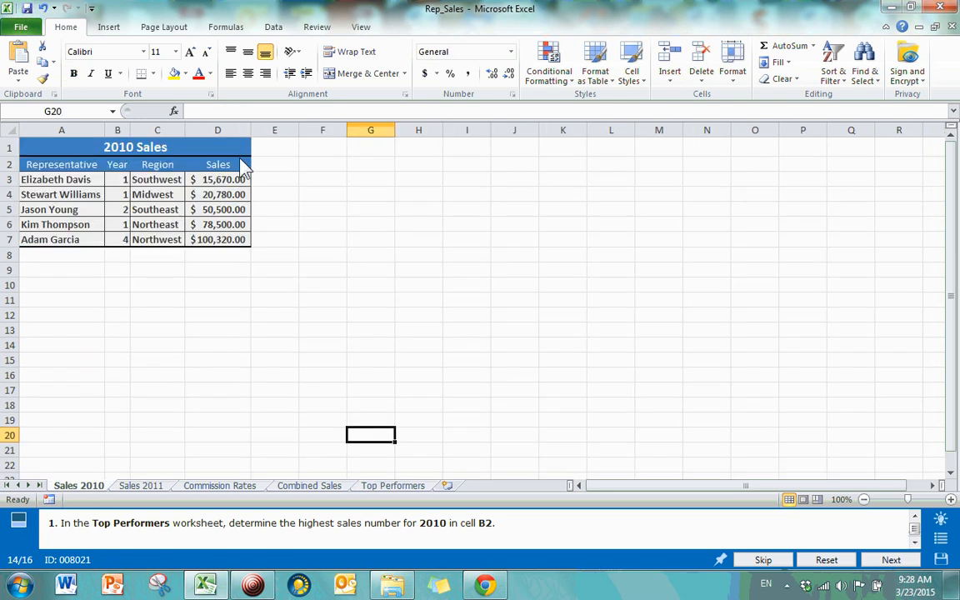
{"action": "left_click", "coordinate": [388, 487]}
{"action": "left_click", "coordinate": [269, 292]}
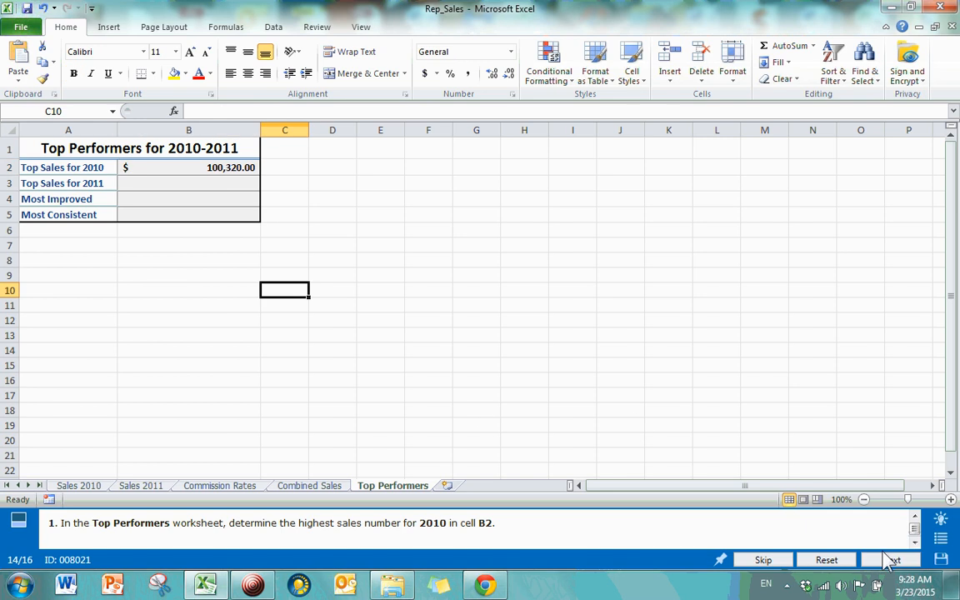
Step: Submit the 2010 top-sales task and continue to the 2011 top-sales task
{"action": "left_click", "coordinate": [891, 561]}
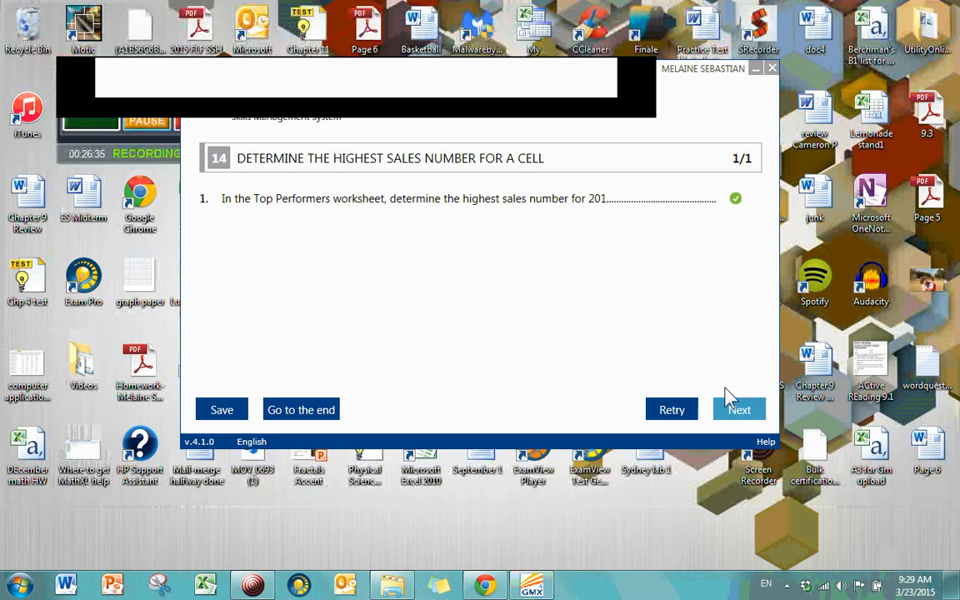
{"action": "left_click", "coordinate": [734, 408]}
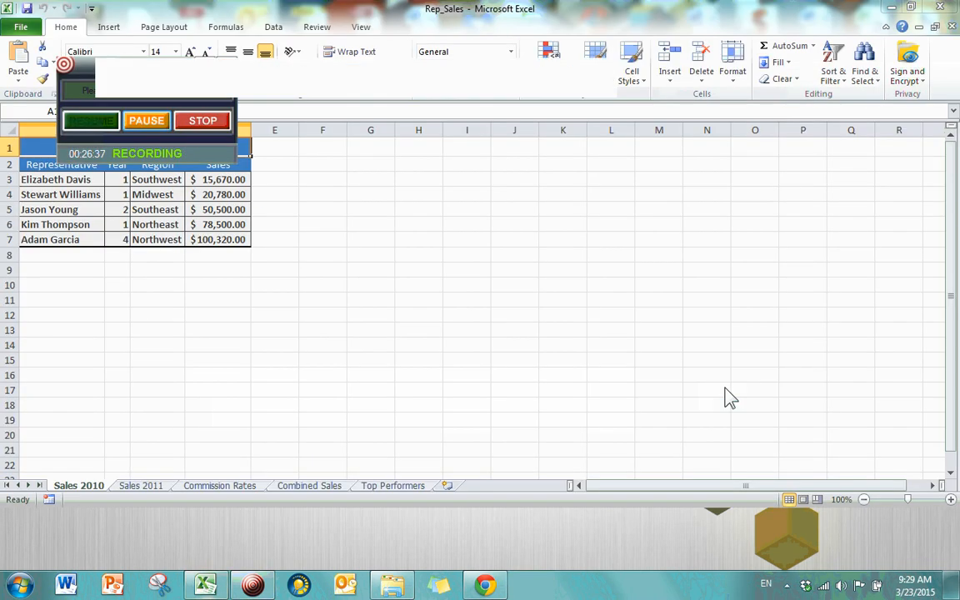
Step: Enter =MAX('Sales 2011'!D3:D7) in Top Performers B3, giving $130,410.20
{"action": "left_click", "coordinate": [290, 334]}
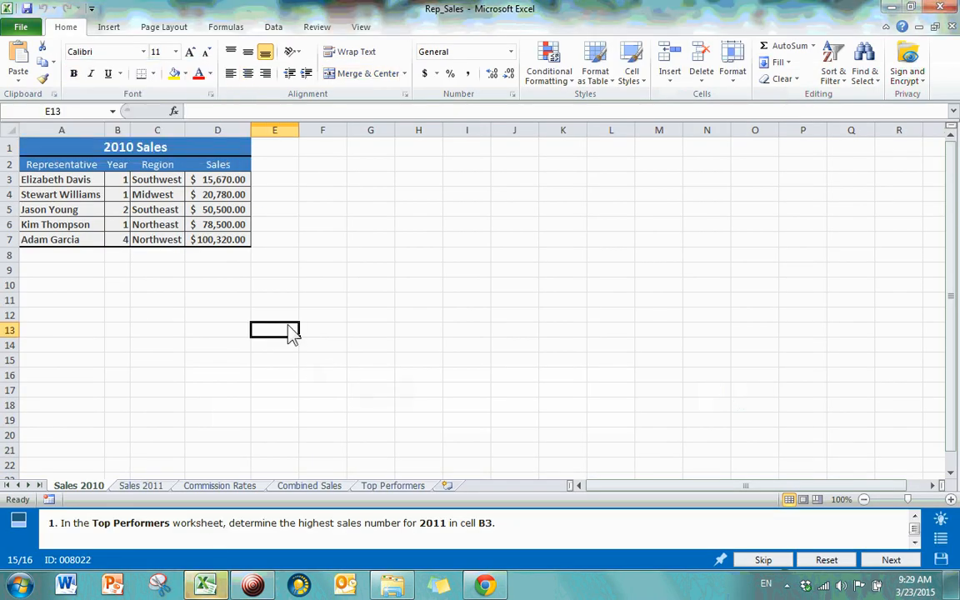
{"action": "left_click", "coordinate": [394, 486]}
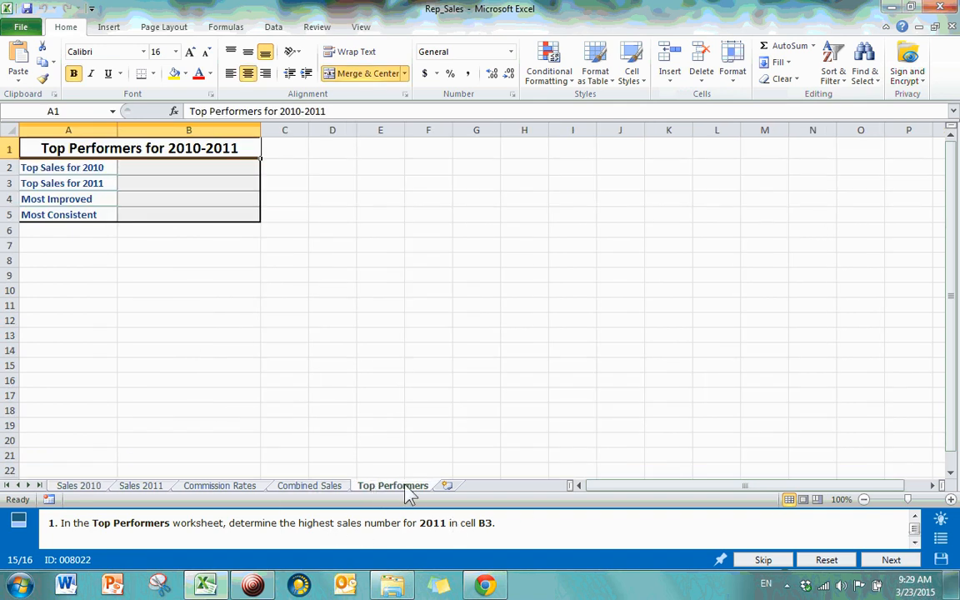
{"action": "left_click", "coordinate": [151, 185]}
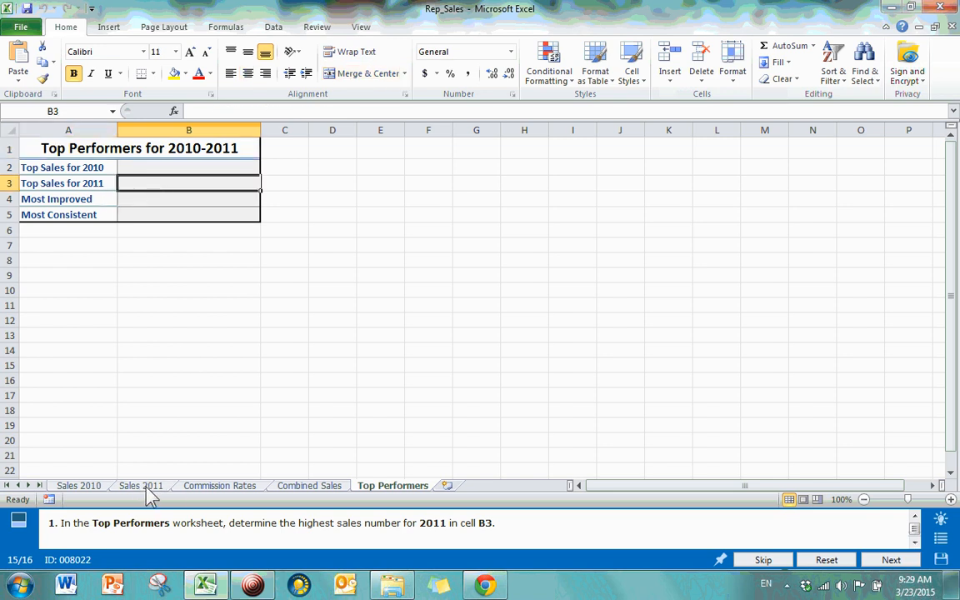
{"action": "left_click", "coordinate": [174, 111]}
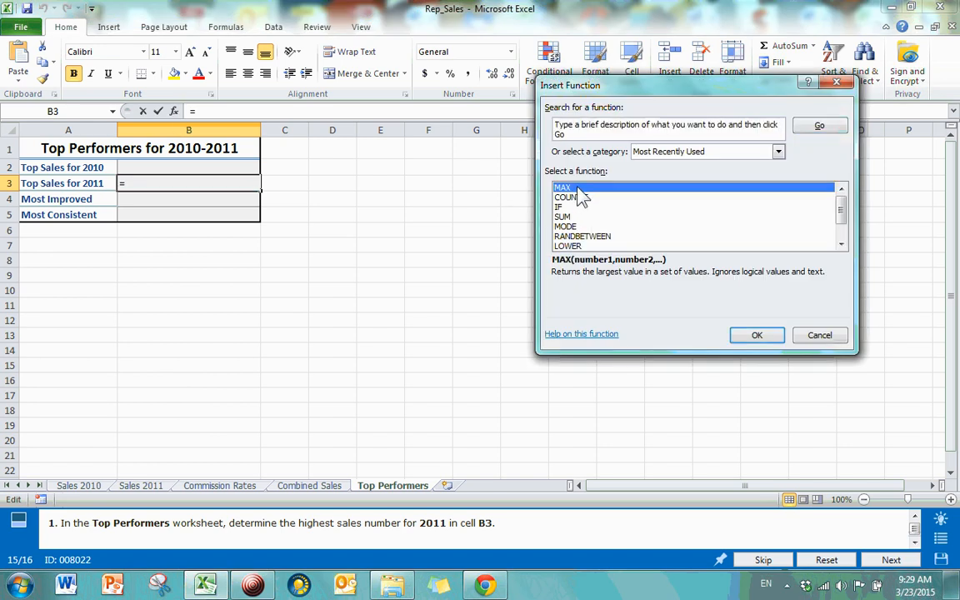
{"action": "double_click", "coordinate": [583, 188]}
{"action": "left_click", "coordinate": [141, 485]}
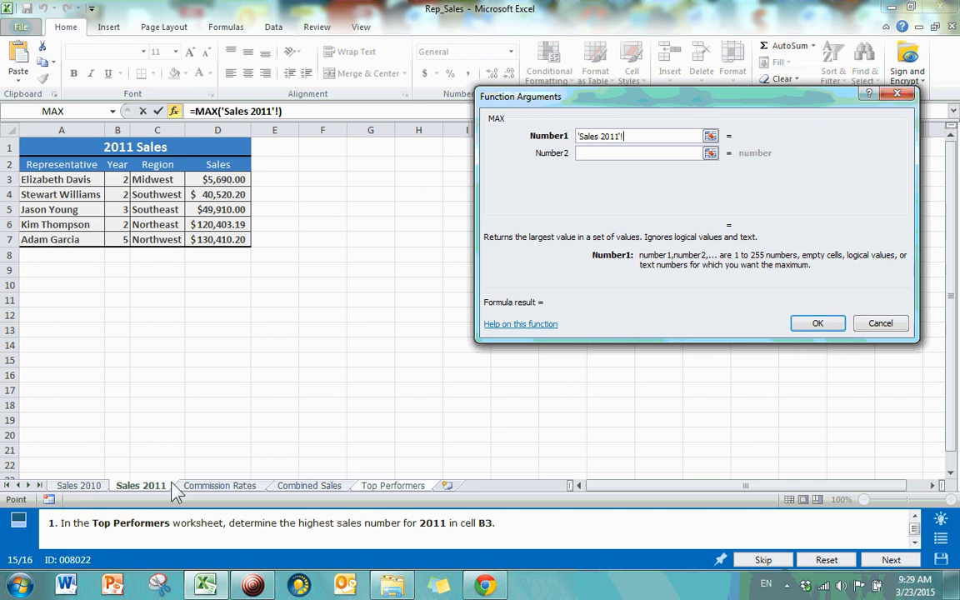
{"action": "left_click_drag", "start_coordinate": [221, 179], "coordinate": [228, 243]}
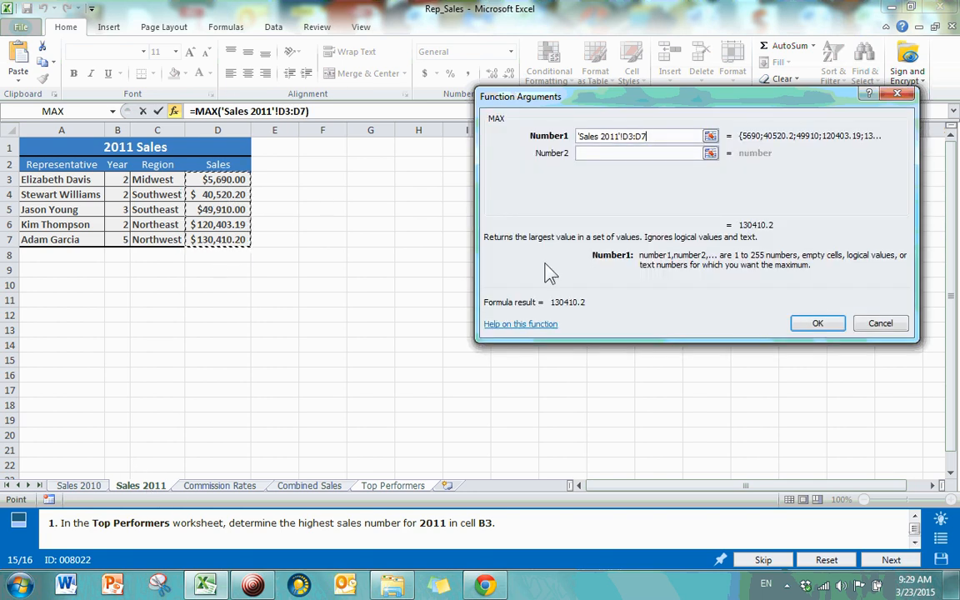
{"action": "key", "text": "Return"}
{"action": "left_click", "coordinate": [190, 200]}
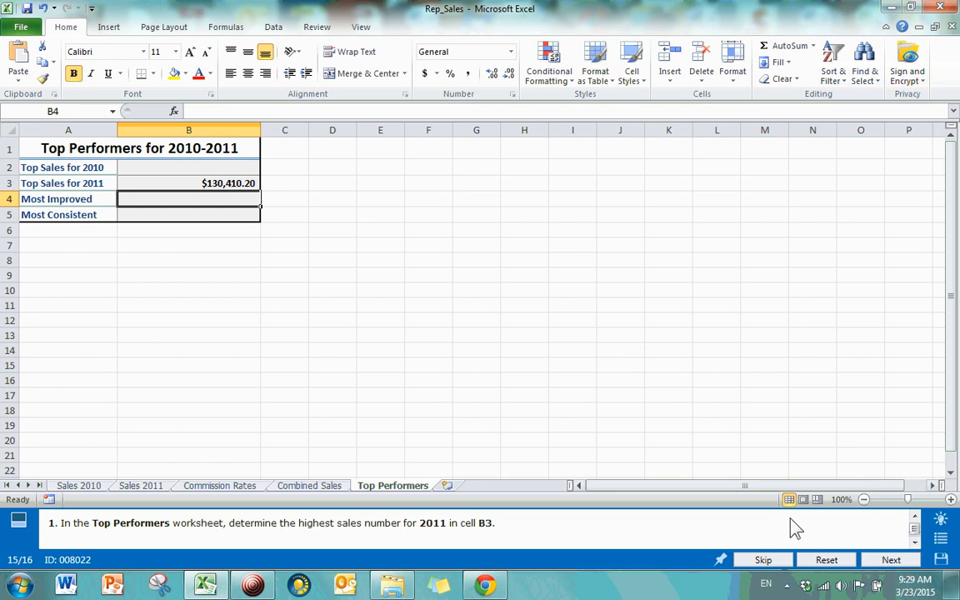
Step: Finish the Top Performers task and load final task 16 with the IceCream Summary sheet
{"action": "left_click", "coordinate": [879, 566]}
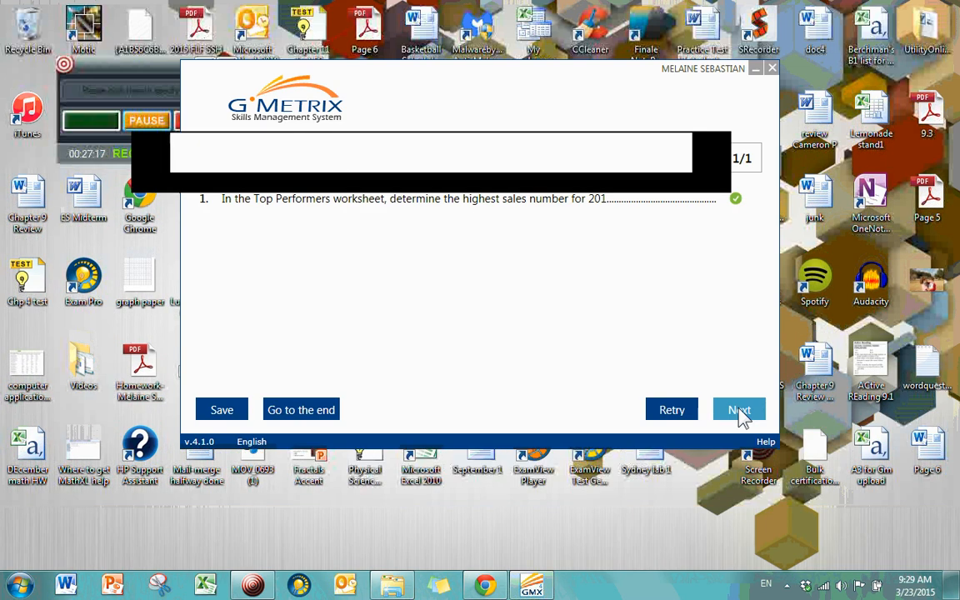
{"action": "left_click", "coordinate": [739, 410]}
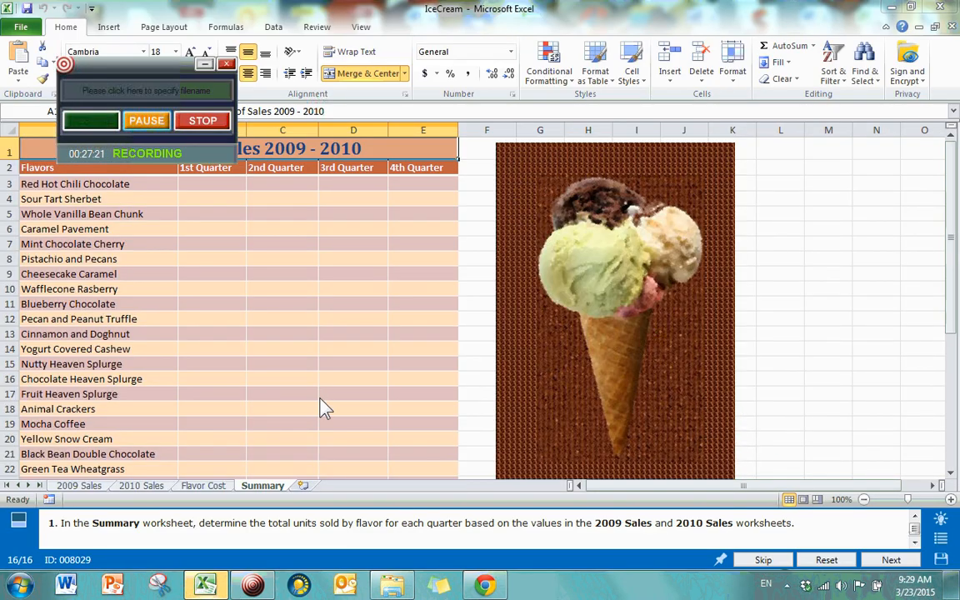
{"action": "left_click", "coordinate": [350, 355]}
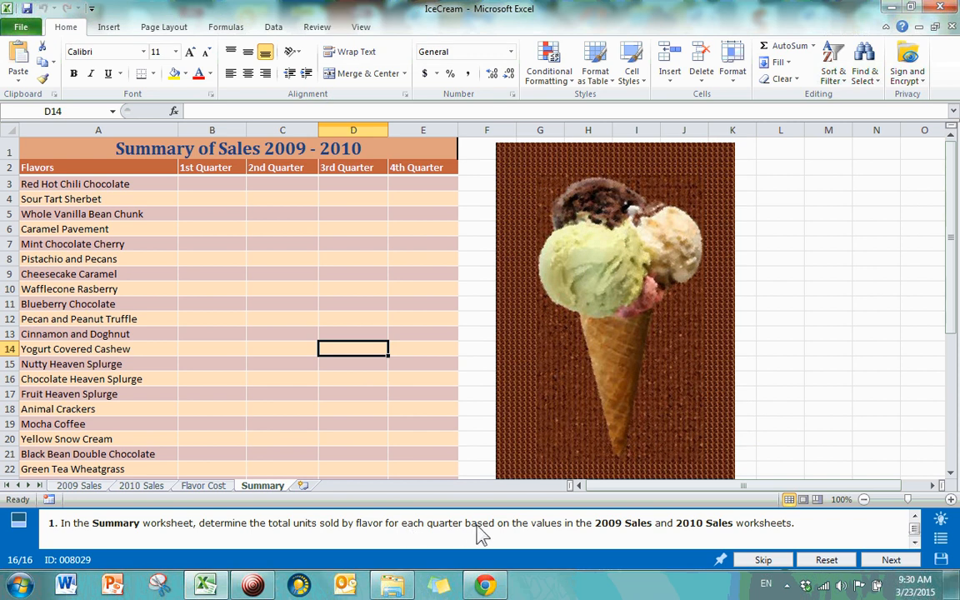
{"action": "left_click", "coordinate": [80, 486]}
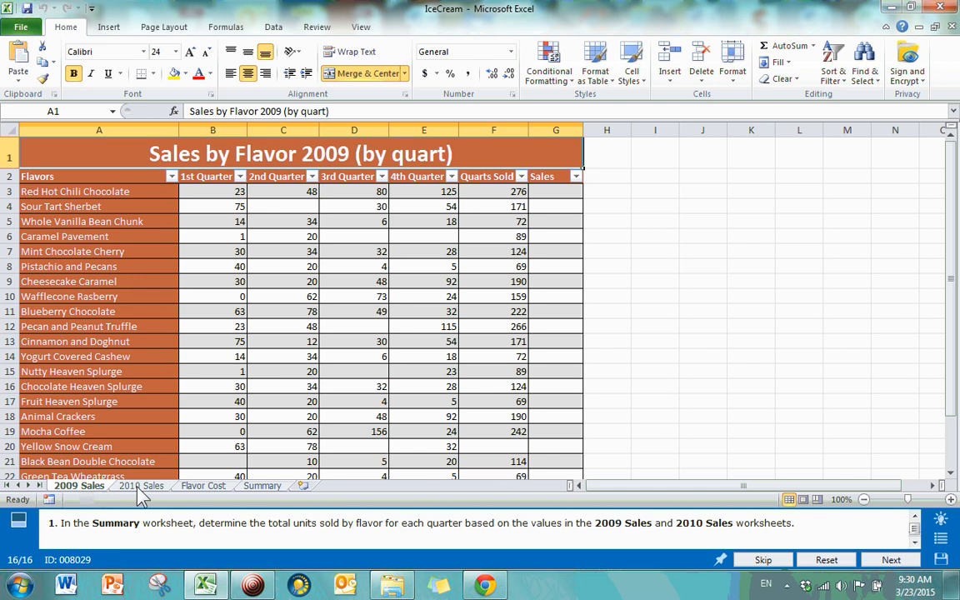
{"action": "left_click", "coordinate": [141, 486]}
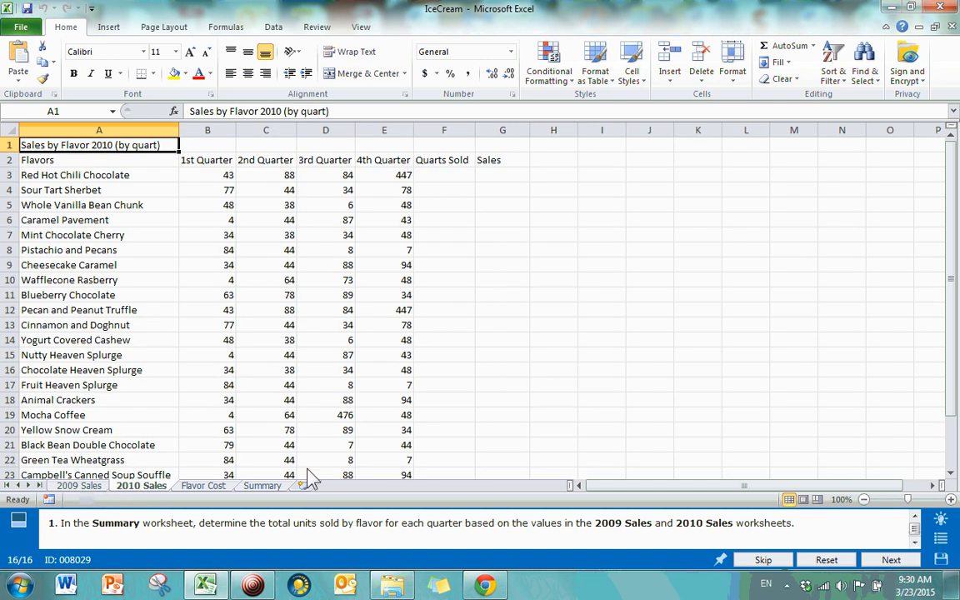
{"action": "left_click", "coordinate": [83, 487]}
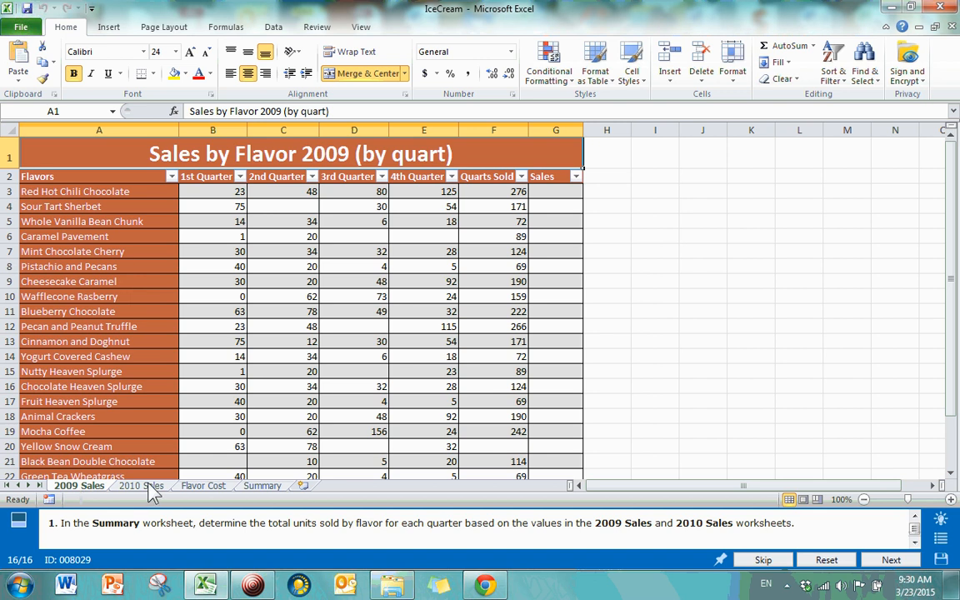
{"action": "left_click", "coordinate": [121, 487]}
{"action": "left_click", "coordinate": [98, 487]}
{"action": "left_click", "coordinate": [121, 488]}
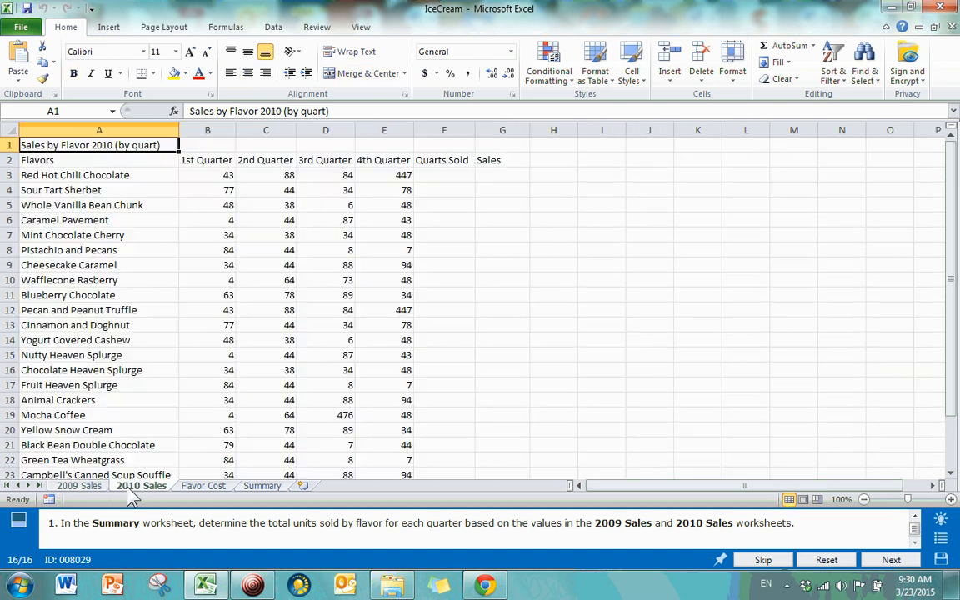
{"action": "left_click", "coordinate": [99, 488]}
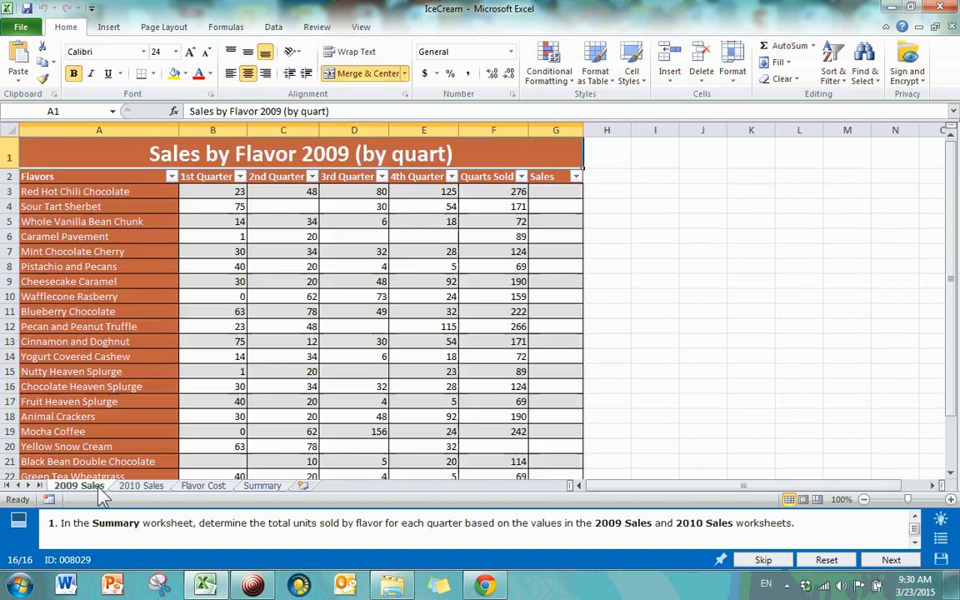
{"action": "left_click", "coordinate": [92, 205]}
{"action": "left_click", "coordinate": [153, 487]}
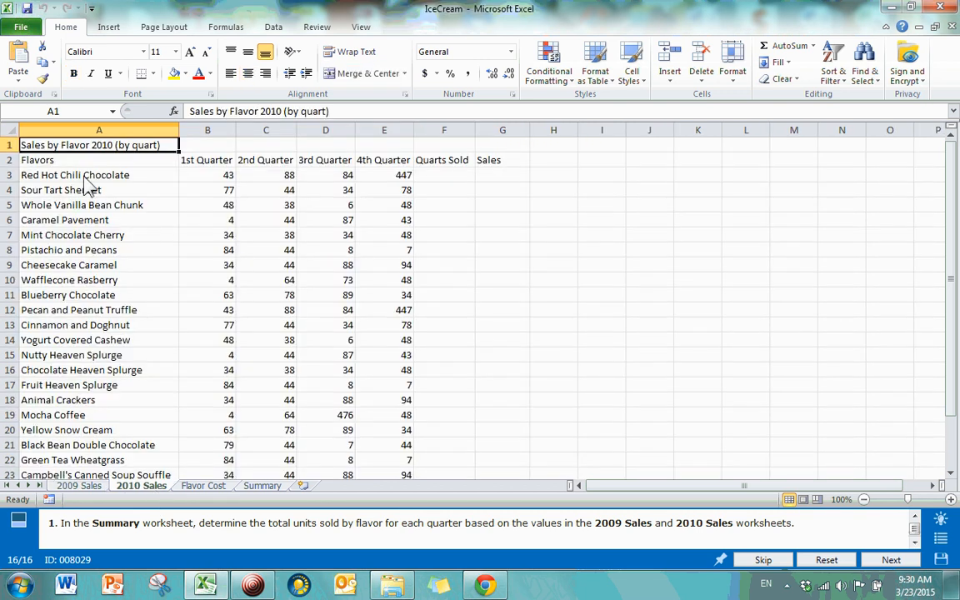
{"action": "left_click", "coordinate": [79, 173]}
{"action": "left_click", "coordinate": [71, 190]}
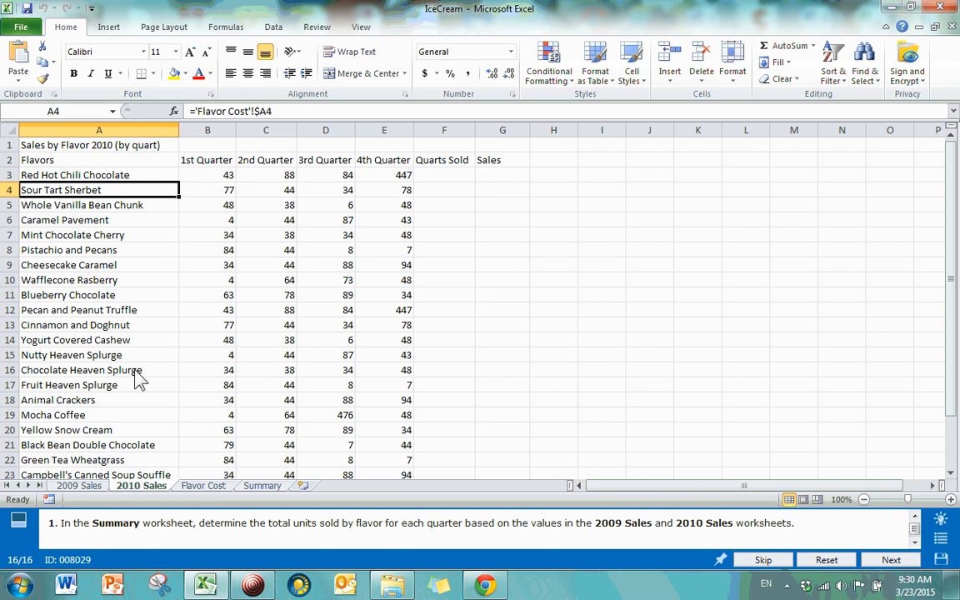
{"action": "left_click", "coordinate": [79, 486]}
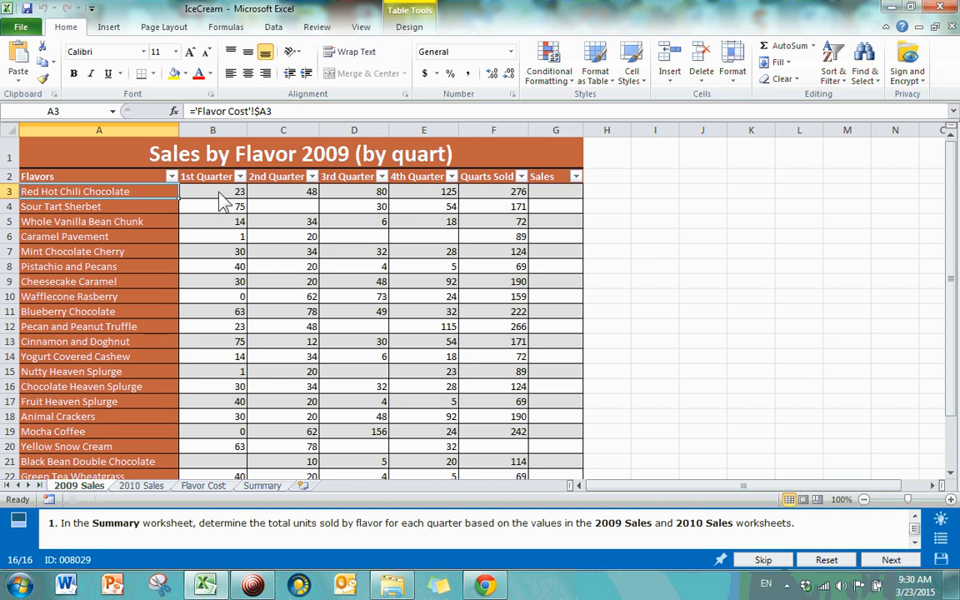
{"action": "left_click", "coordinate": [148, 487]}
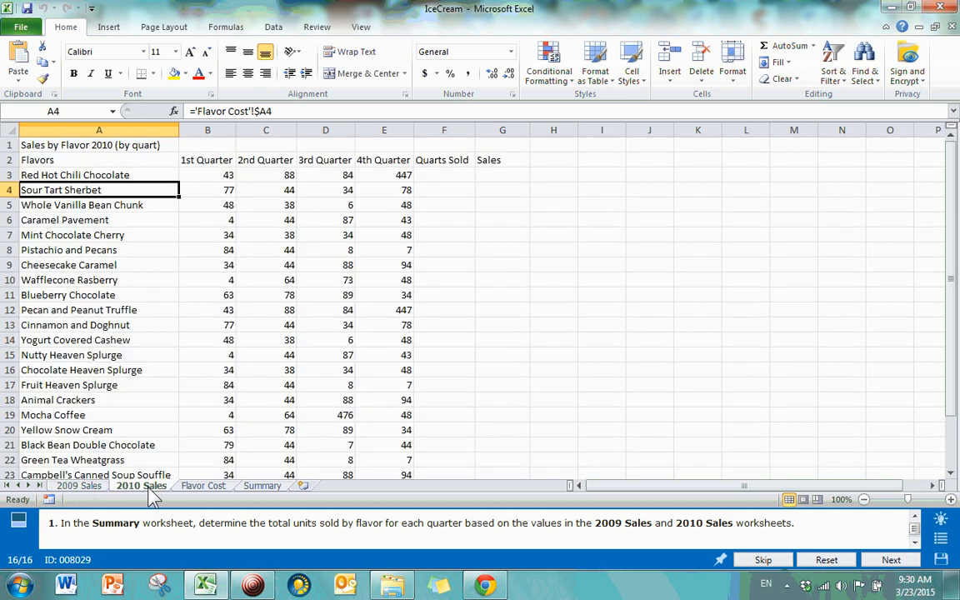
{"action": "left_click", "coordinate": [263, 487]}
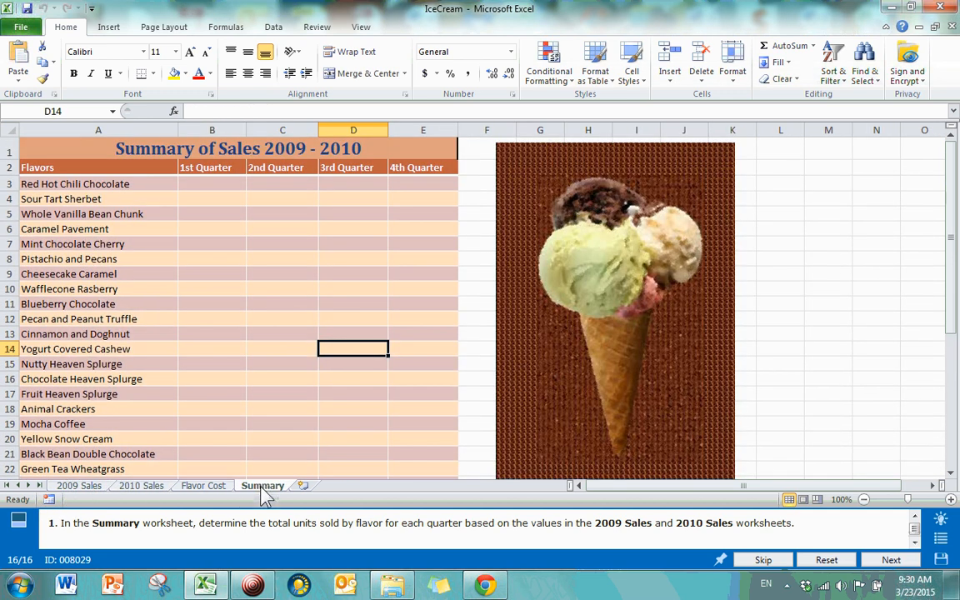
{"action": "left_click", "coordinate": [79, 486]}
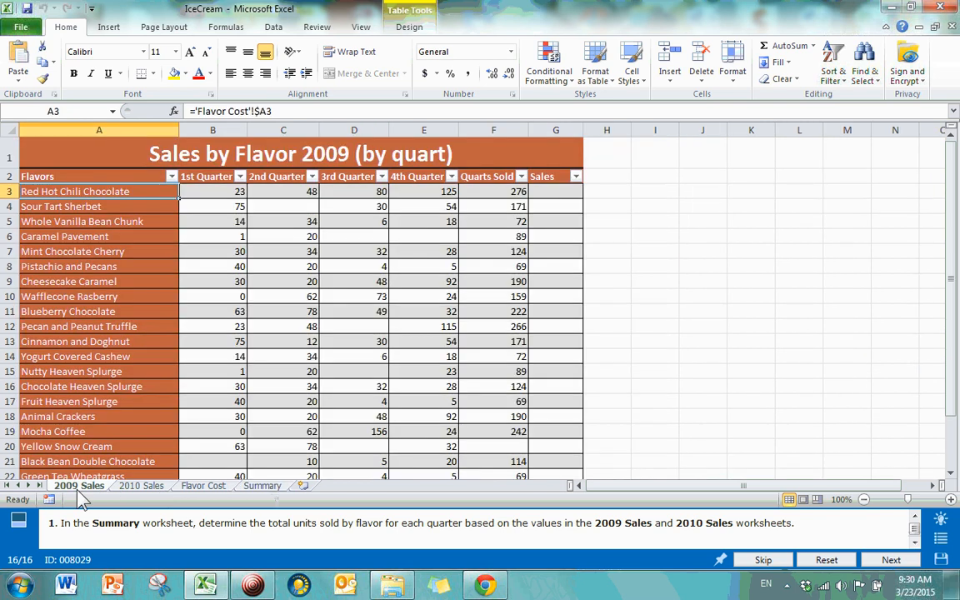
{"action": "left_click", "coordinate": [133, 487]}
{"action": "left_click", "coordinate": [266, 487]}
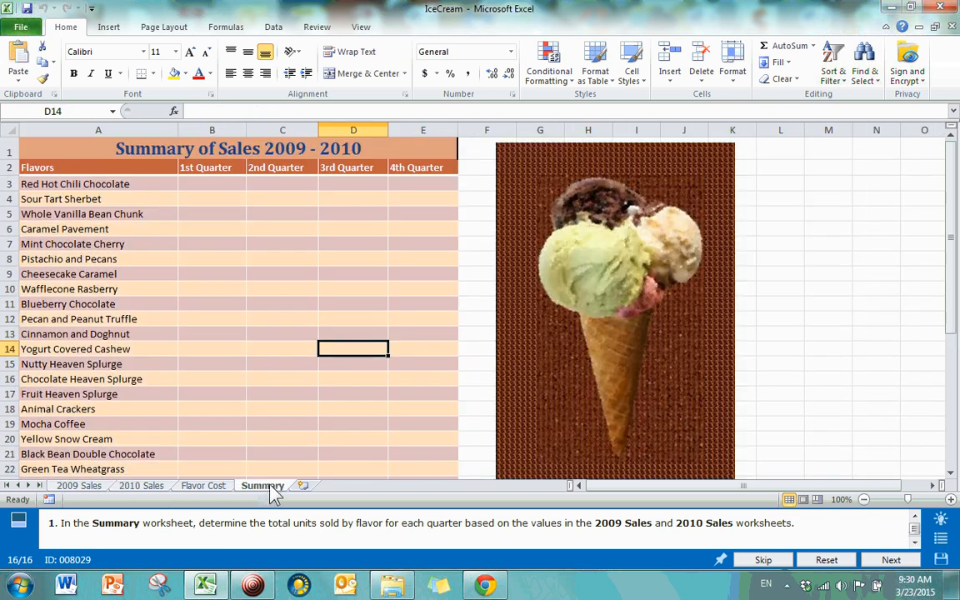
{"action": "left_click", "coordinate": [200, 185]}
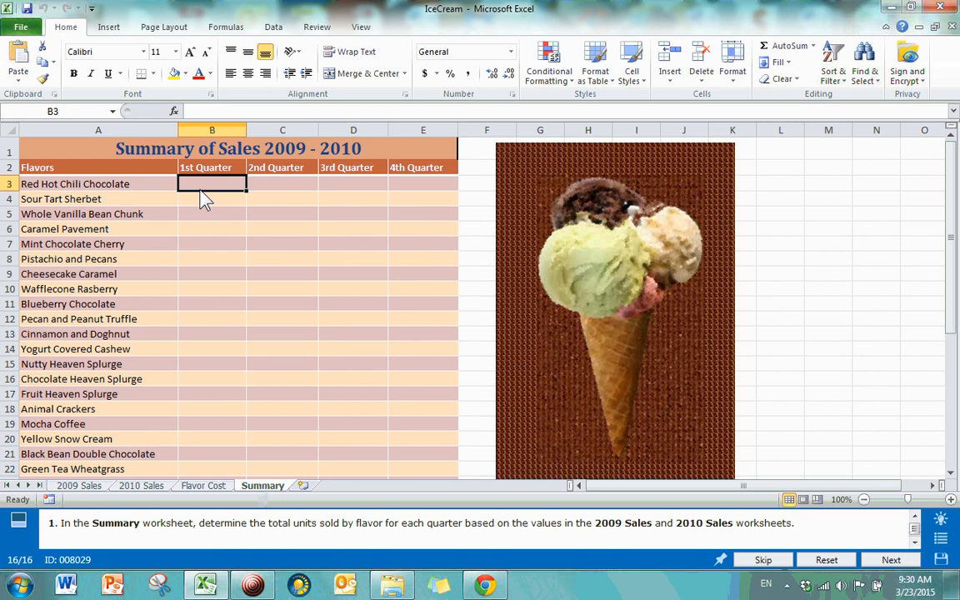
{"action": "left_click", "coordinate": [77, 486]}
{"action": "left_click", "coordinate": [139, 486]}
{"action": "key", "text": "ctrl+Page_Up"}
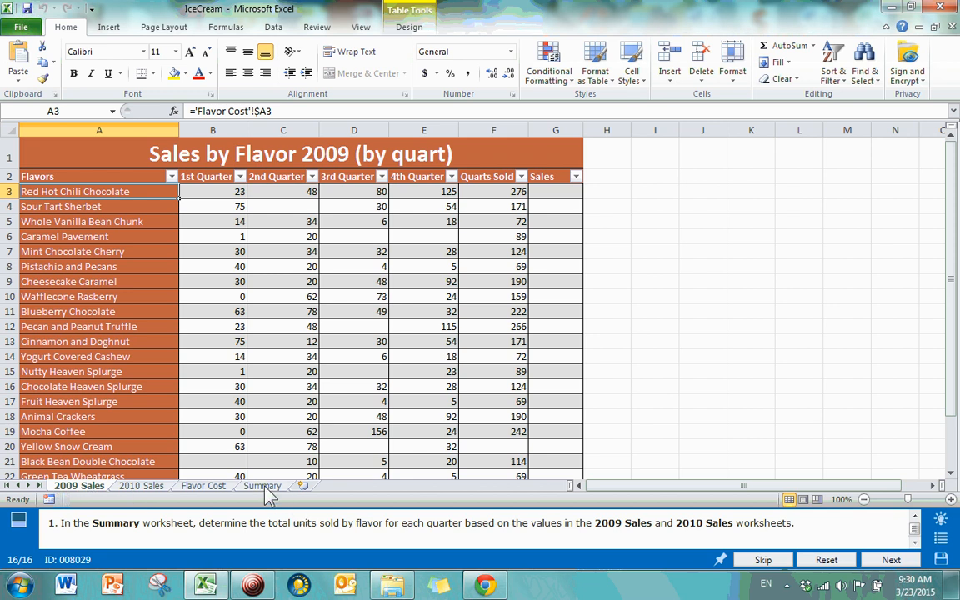
{"action": "left_click", "coordinate": [264, 486]}
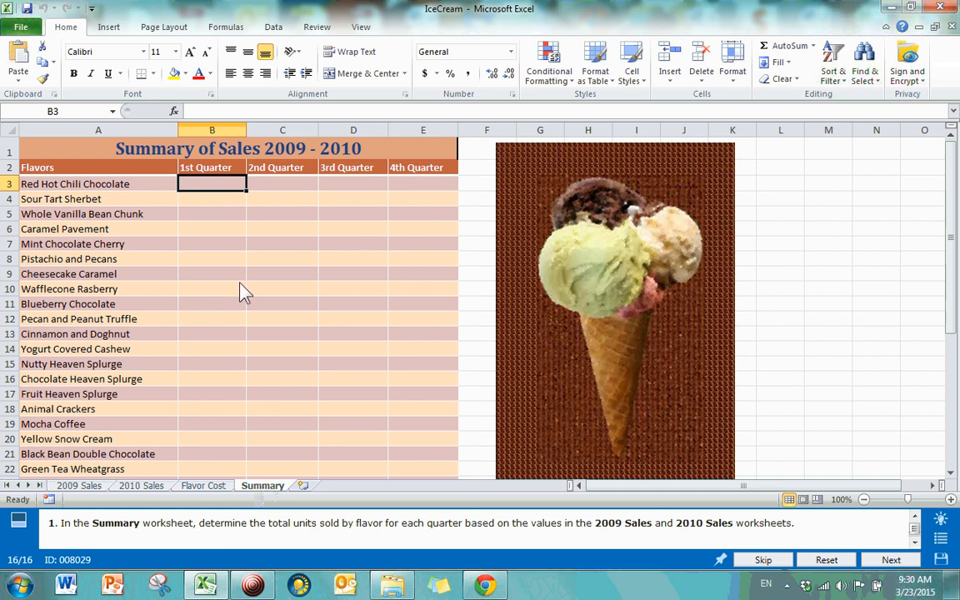
Step: Search Insert Function for 'su' and choose SUM for Summary cell B3
{"action": "left_click", "coordinate": [174, 111]}
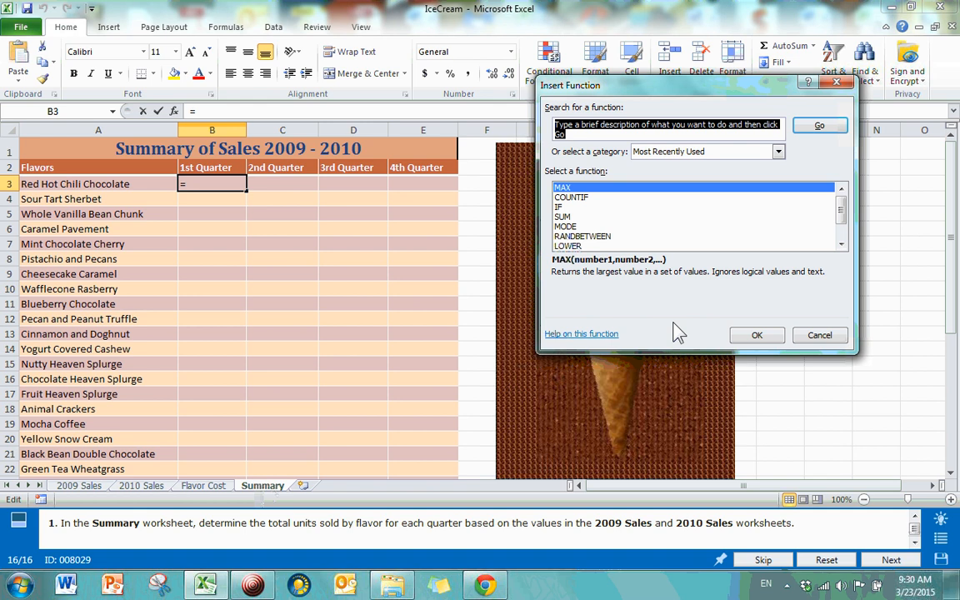
{"action": "type", "text": "sum"}
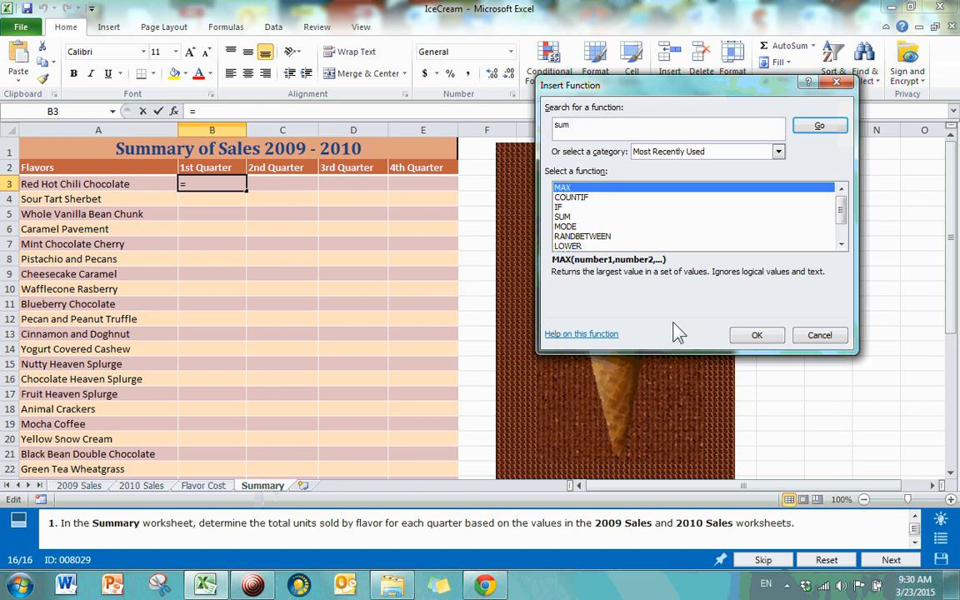
{"action": "left_click", "coordinate": [817, 130]}
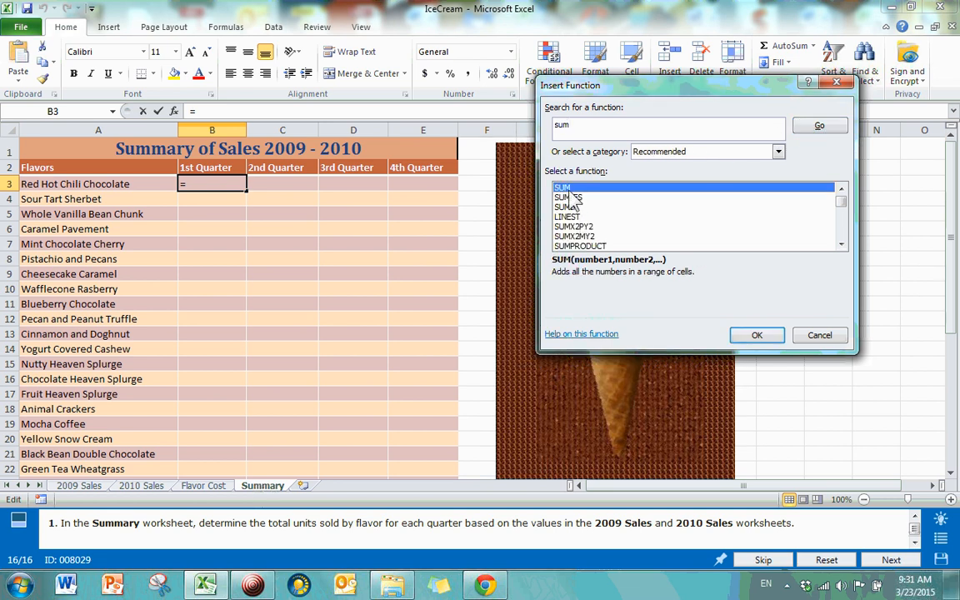
{"action": "double_click", "coordinate": [567, 189]}
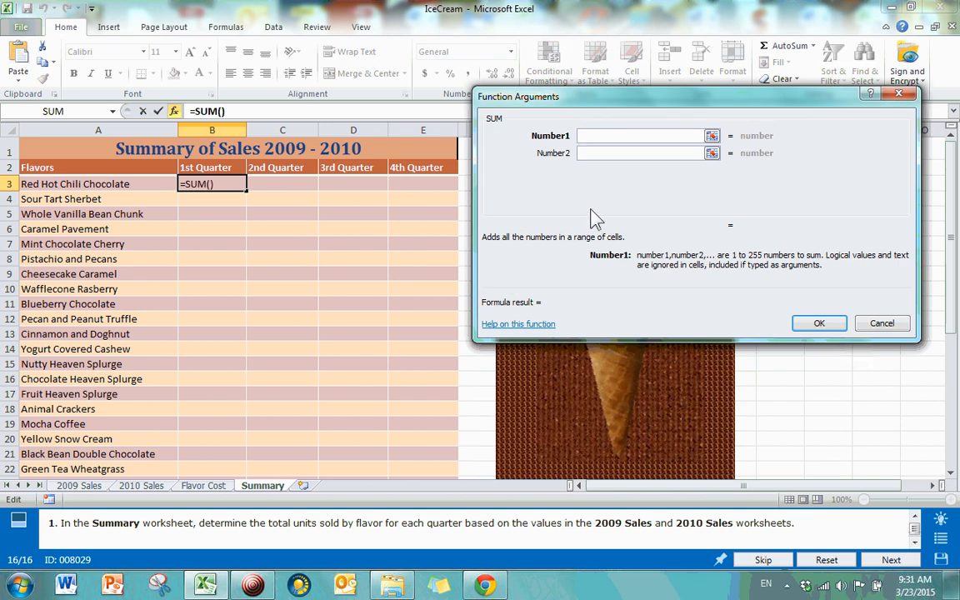
Step: Set SUM's Number1 to the 3-D reference '2009 Sales:2010 Sales'!B3, previewing 66
{"action": "left_click", "coordinate": [81, 487]}
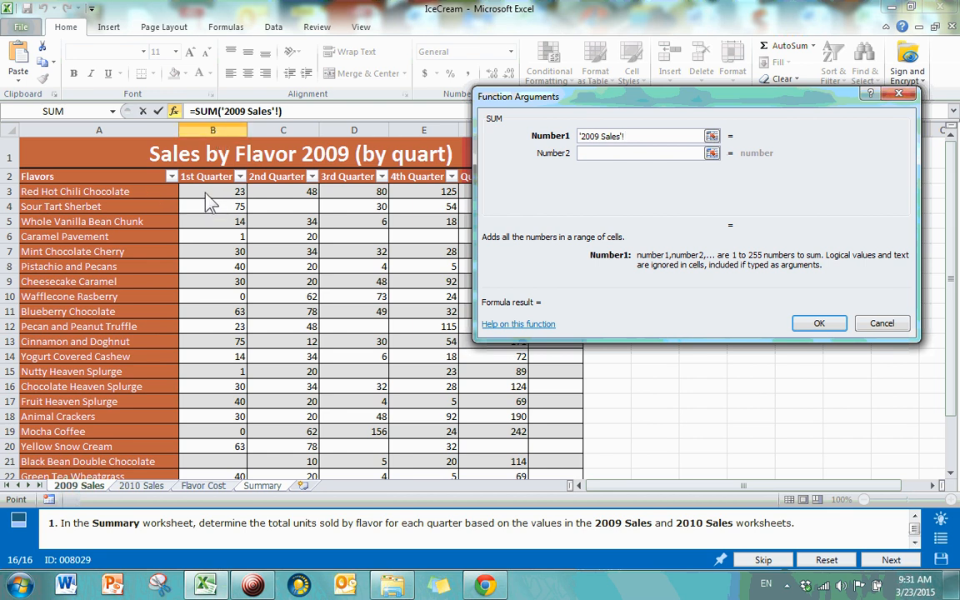
{"action": "left_click", "coordinate": [206, 194]}
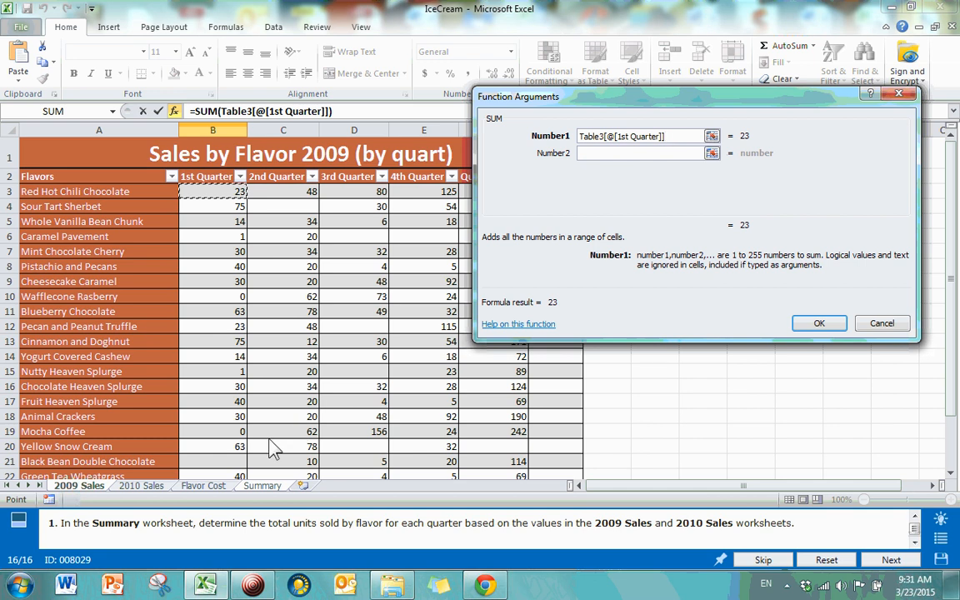
{"action": "left_click", "coordinate": [140, 489], "text": "shift"}
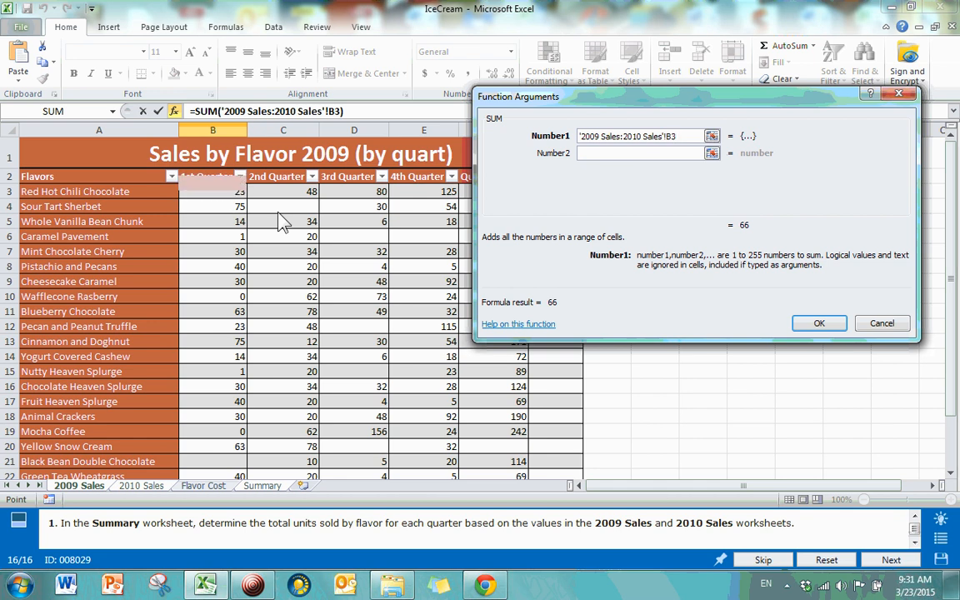
{"action": "key", "text": "Return"}
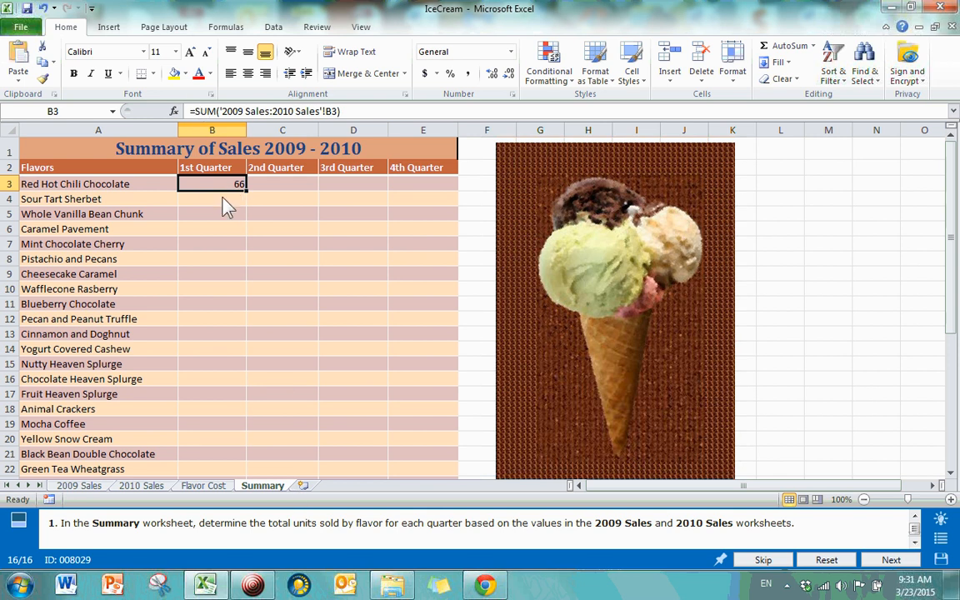
Step: Check cell B3's first-quarter values on 2009 Sales and 2010 Sales, then view Summary
{"action": "left_click", "coordinate": [80, 486]}
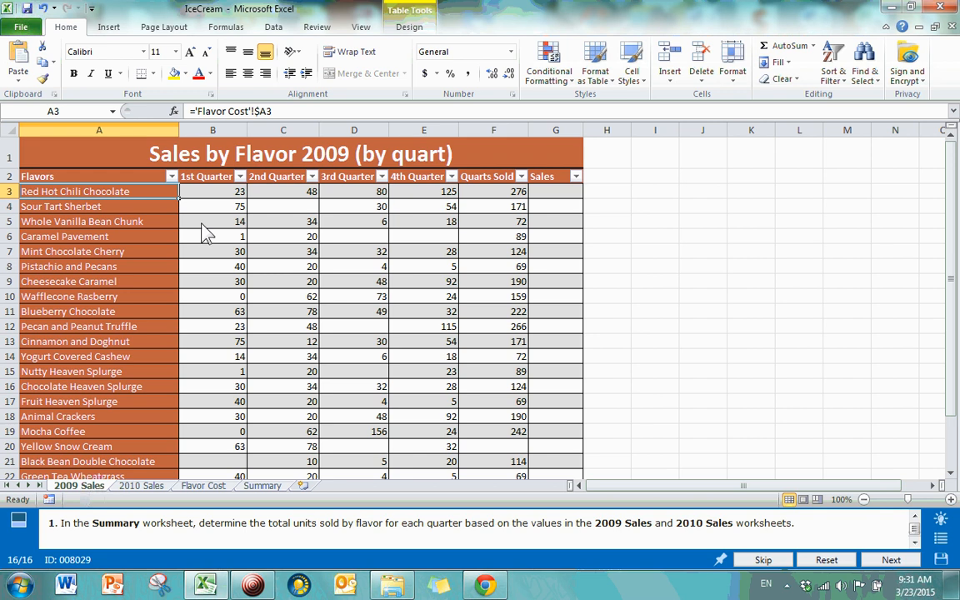
{"action": "left_click", "coordinate": [211, 198]}
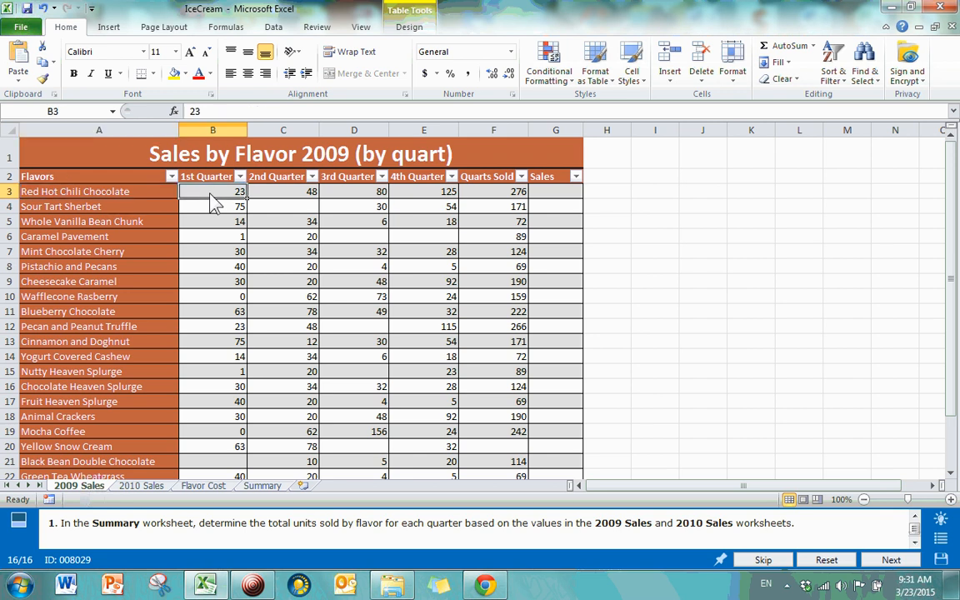
{"action": "left_click", "coordinate": [141, 486]}
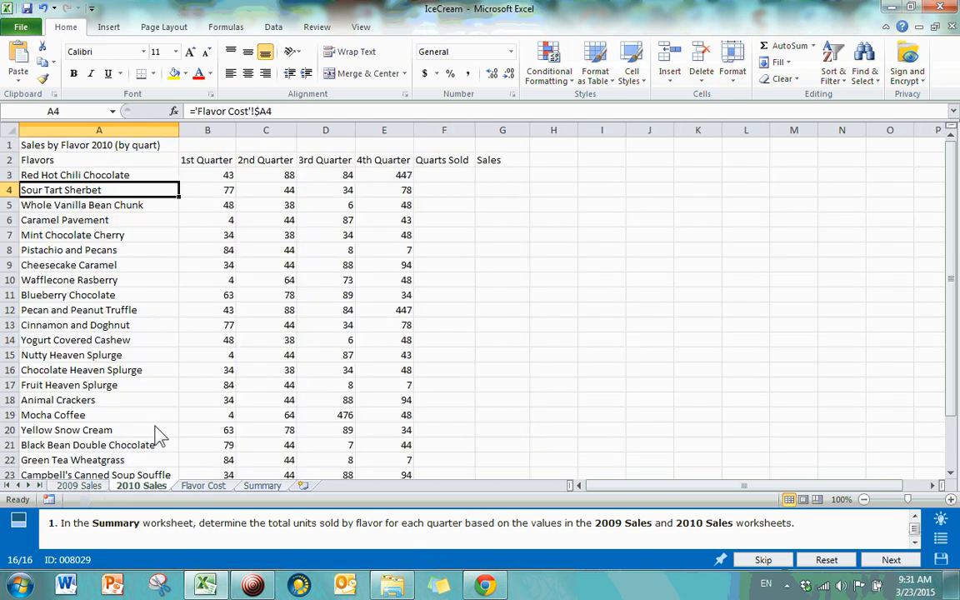
{"action": "left_click", "coordinate": [208, 177]}
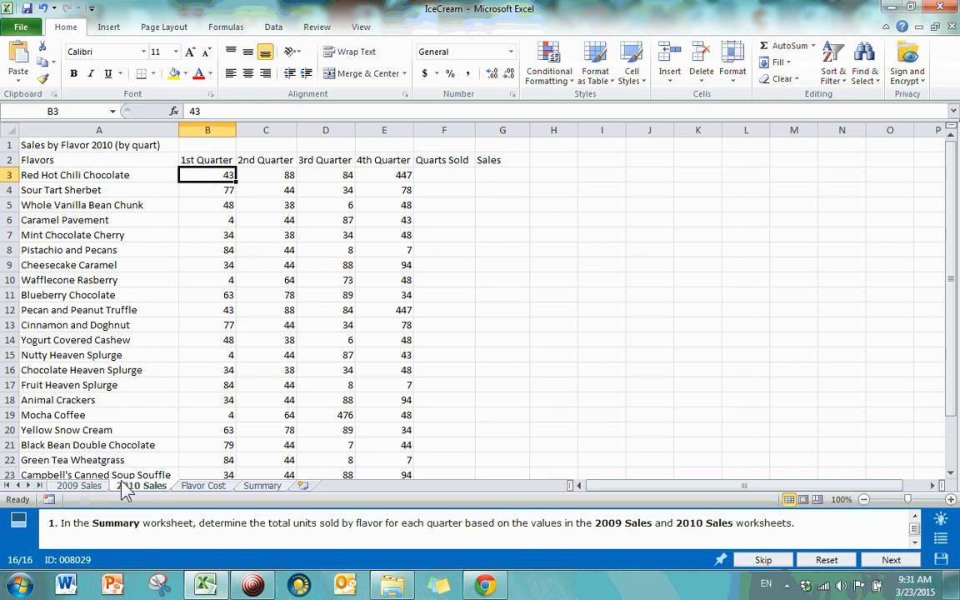
{"action": "left_click", "coordinate": [263, 486]}
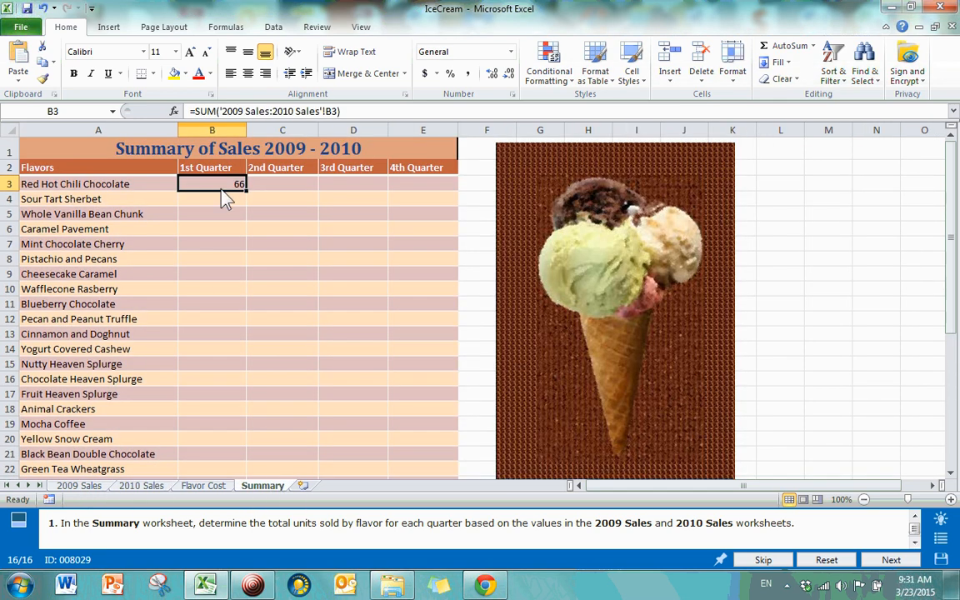
Step: Compare figures across the 2009 Sales and 2010 Sales sheets, then return to Summary
{"action": "left_click", "coordinate": [139, 486]}
{"action": "left_click", "coordinate": [83, 486]}
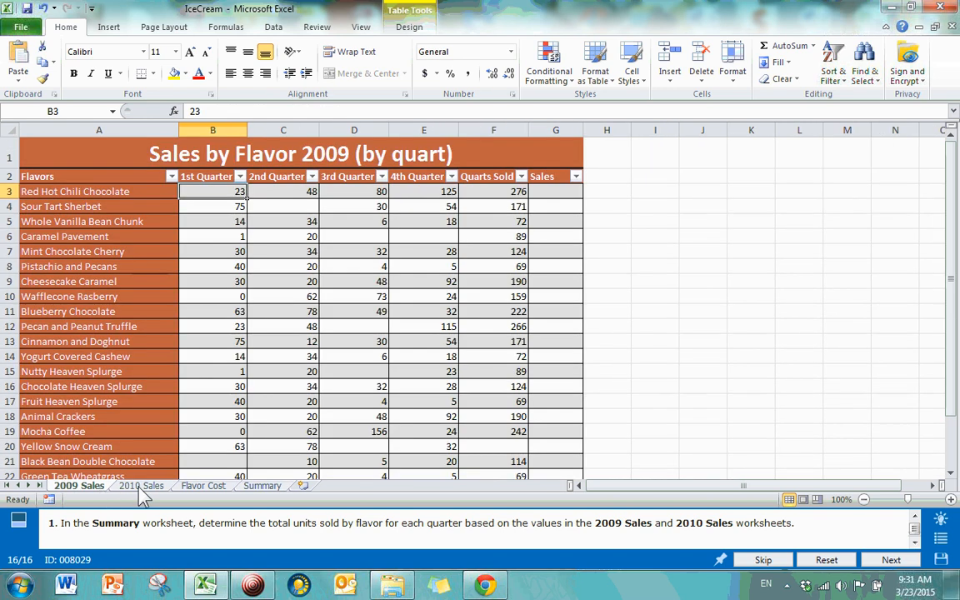
{"action": "left_click", "coordinate": [139, 486]}
{"action": "left_click", "coordinate": [80, 486]}
{"action": "left_click", "coordinate": [142, 486]}
{"action": "left_click", "coordinate": [82, 486]}
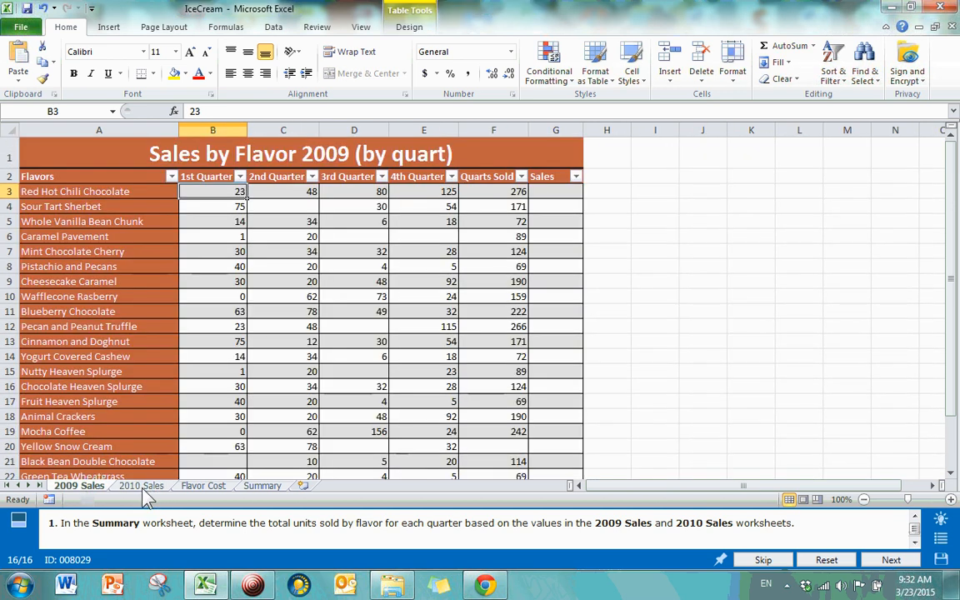
{"action": "left_click", "coordinate": [144, 490]}
{"action": "left_click", "coordinate": [94, 492]}
{"action": "left_click", "coordinate": [135, 488]}
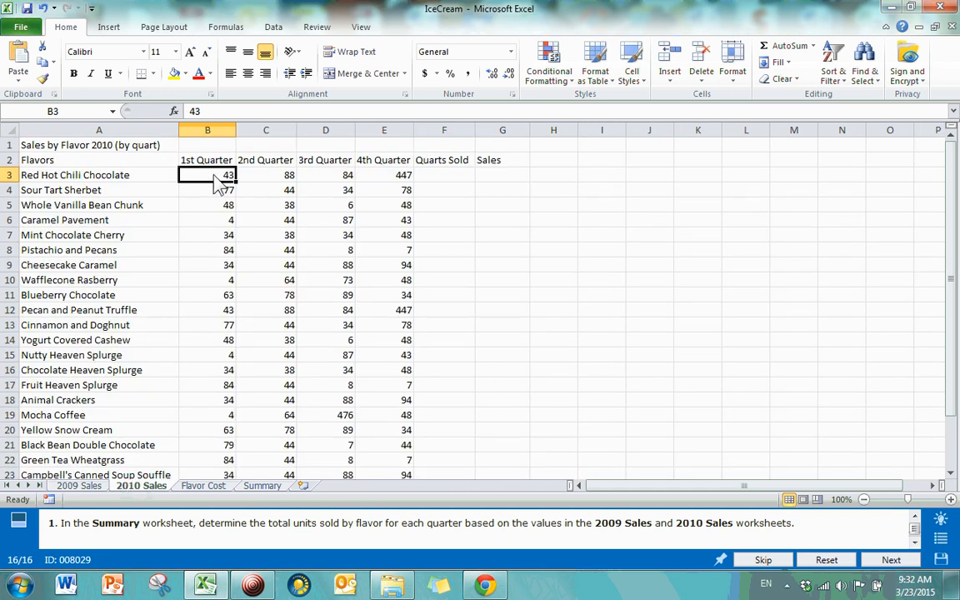
{"action": "left_click", "coordinate": [79, 486]}
{"action": "left_click", "coordinate": [135, 487]}
{"action": "left_click", "coordinate": [90, 488]}
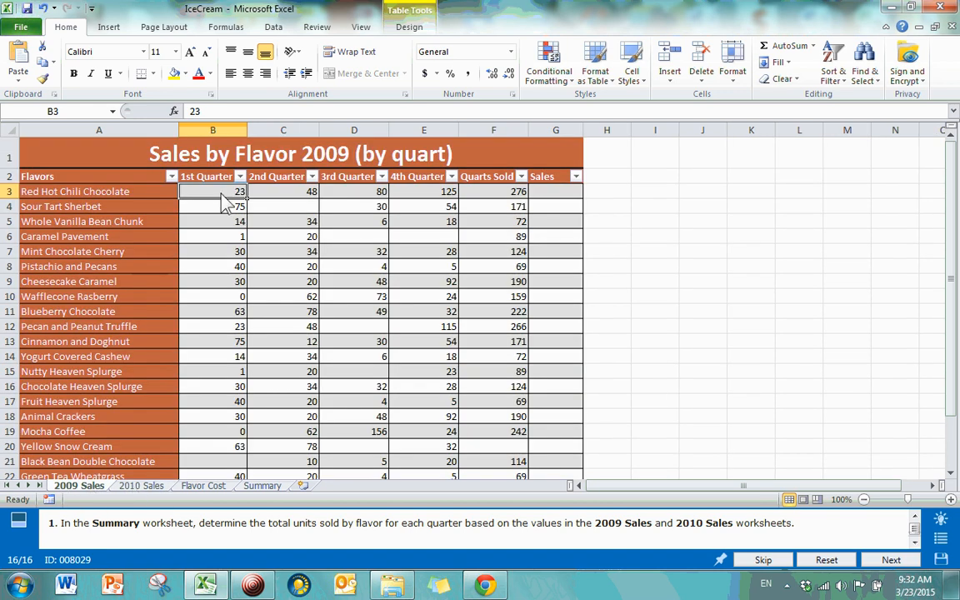
{"action": "left_click", "coordinate": [140, 486]}
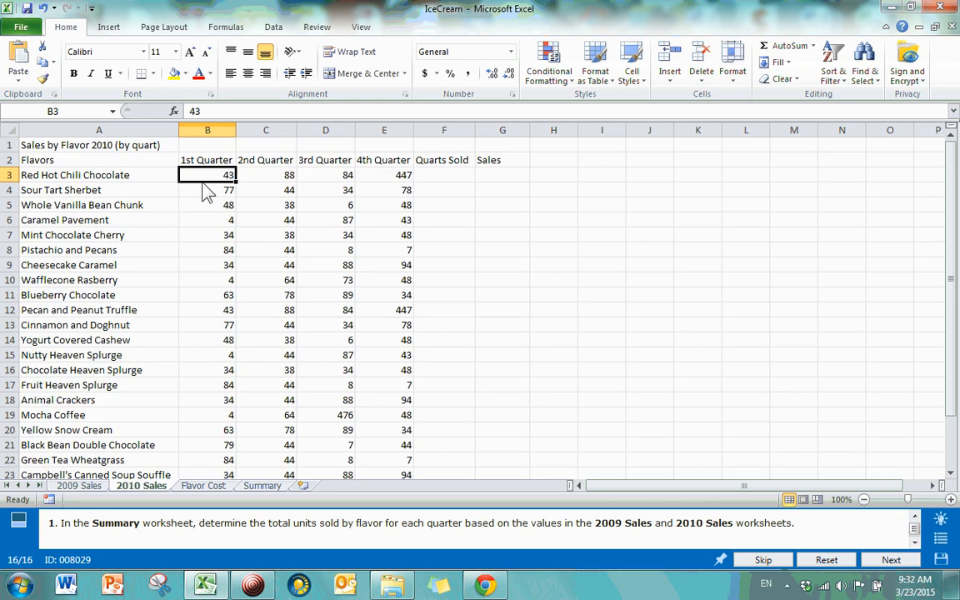
{"action": "left_click", "coordinate": [262, 486]}
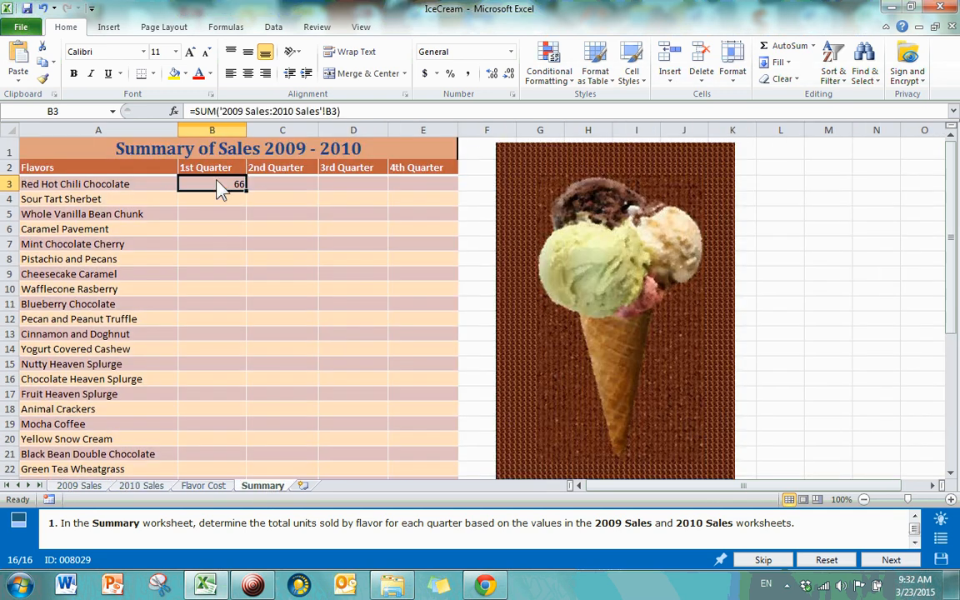
Step: Survey the Summary table's cells out to E25, ending on B3's 3D SUM formula
{"action": "left_click", "coordinate": [236, 233]}
{"action": "scroll", "coordinate": [276, 225], "scroll_direction": "down", "scroll_amount": 3}
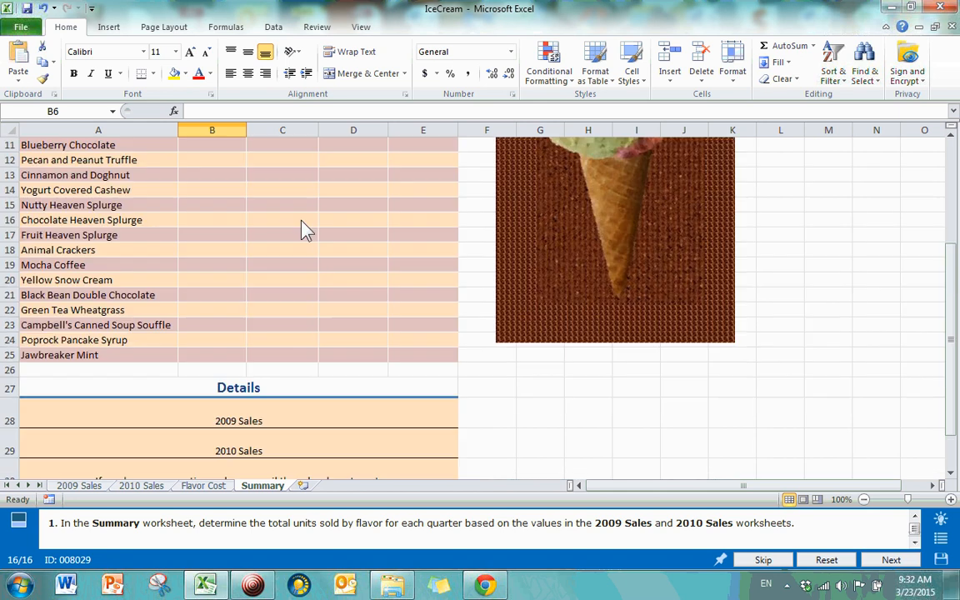
{"action": "scroll", "coordinate": [307, 231], "scroll_direction": "up", "scroll_amount": 3}
{"action": "left_click", "coordinate": [288, 185]}
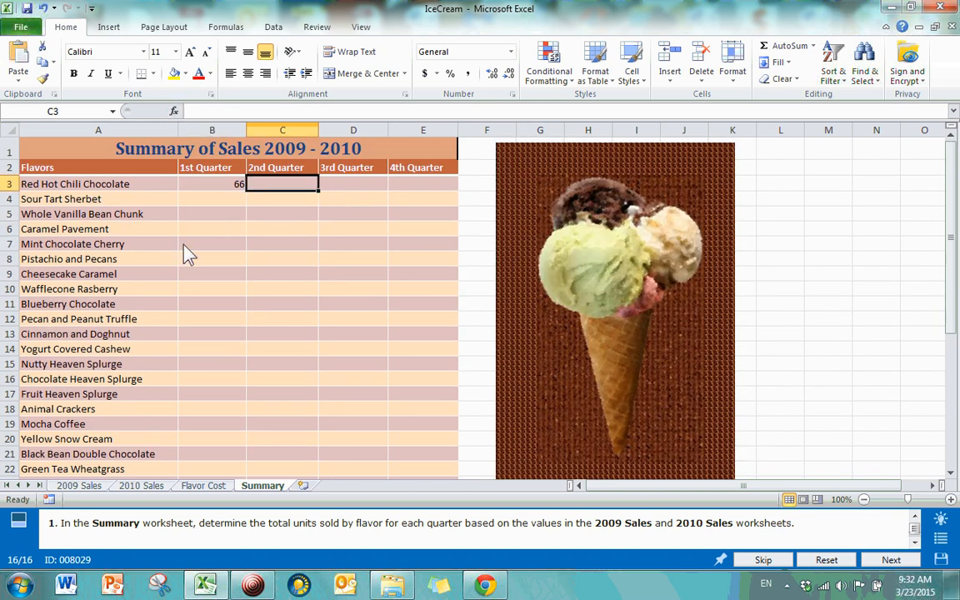
{"action": "scroll", "coordinate": [250, 238], "scroll_direction": "down", "scroll_amount": 8}
{"action": "scroll", "coordinate": [279, 209], "scroll_direction": "up", "scroll_amount": 5}
{"action": "left_click", "coordinate": [450, 353]}
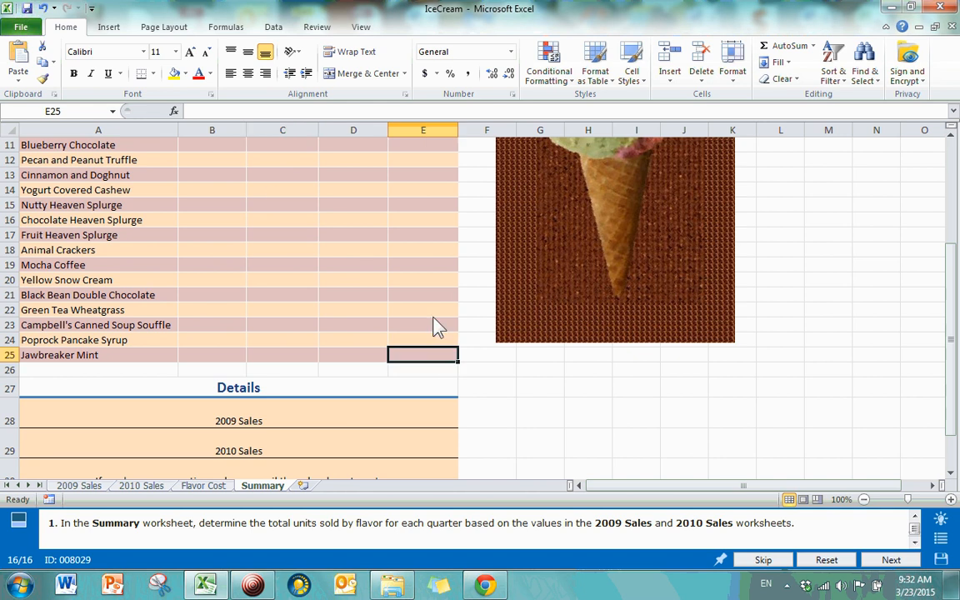
{"action": "left_click", "coordinate": [399, 269]}
{"action": "scroll", "coordinate": [367, 284], "scroll_direction": "up", "scroll_amount": 3}
{"action": "left_click", "coordinate": [371, 304]}
{"action": "left_click", "coordinate": [377, 260]}
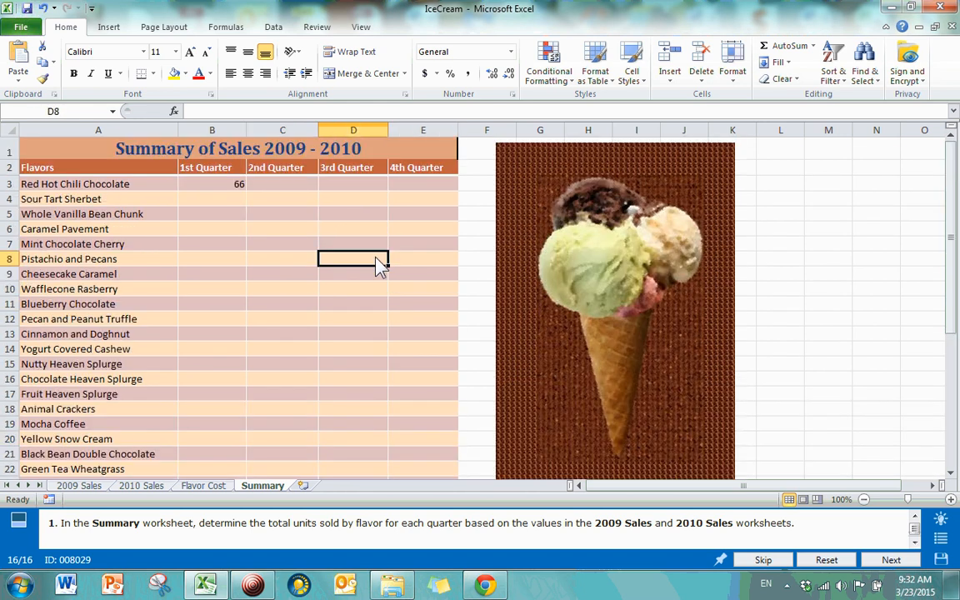
{"action": "left_click", "coordinate": [236, 185]}
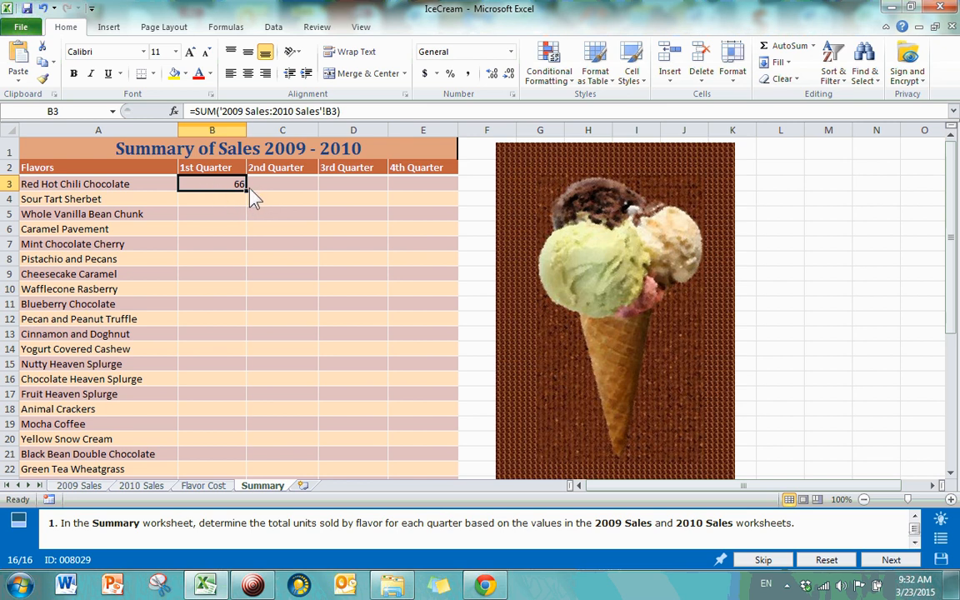
Step: Fill B3's 3D SUM formula across to E3 and down through B3:E25
{"action": "left_click_drag", "start_coordinate": [246, 192], "coordinate": [451, 189]}
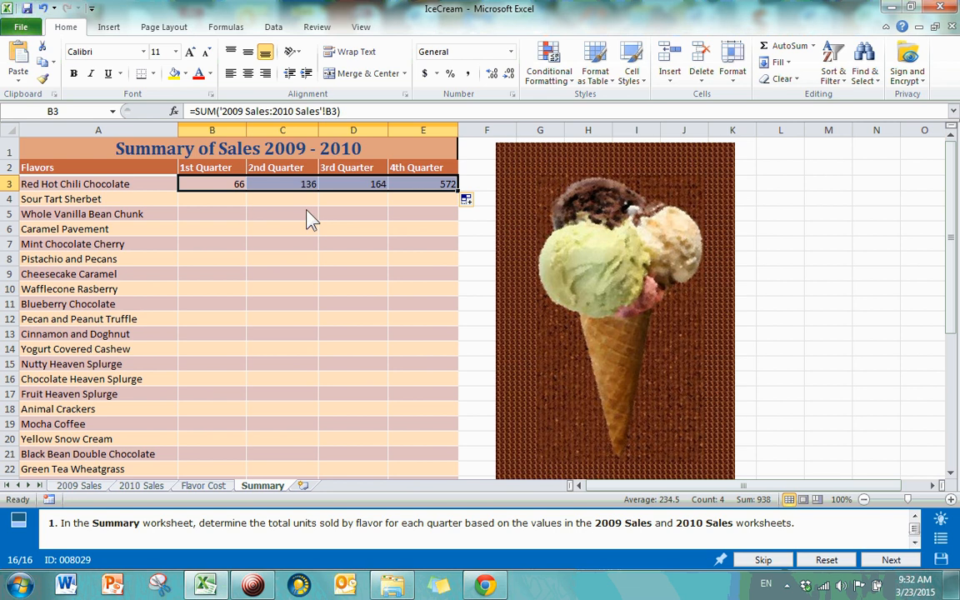
{"action": "left_click_drag", "start_coordinate": [460, 194], "coordinate": [427, 456]}
{"action": "left_click", "coordinate": [417, 417]}
{"action": "scroll", "coordinate": [377, 374], "scroll_direction": "up", "scroll_amount": 2}
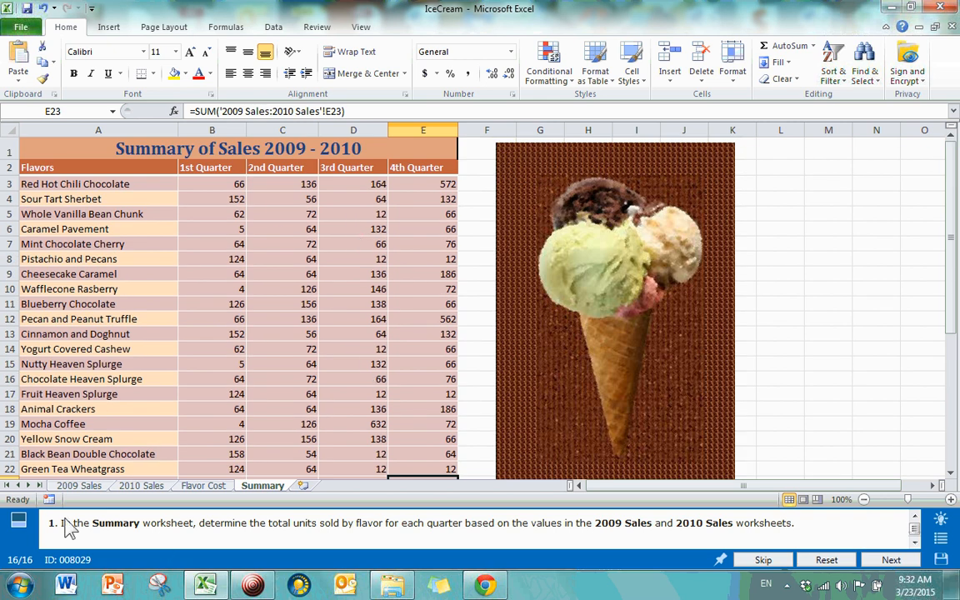
Step: Spot-check the filled formulas in C24, E8, B9 and E16, then submit the task
{"action": "left_click", "coordinate": [79, 486]}
{"action": "left_click", "coordinate": [142, 487]}
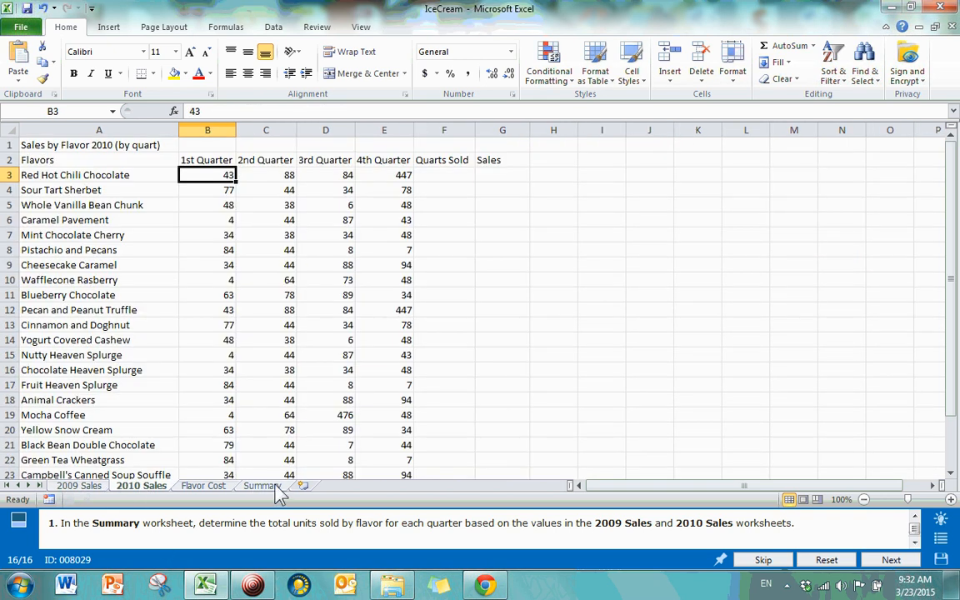
{"action": "left_click", "coordinate": [261, 486]}
{"action": "scroll", "coordinate": [309, 375], "scroll_direction": "down", "scroll_amount": 5}
{"action": "left_click", "coordinate": [281, 265]}
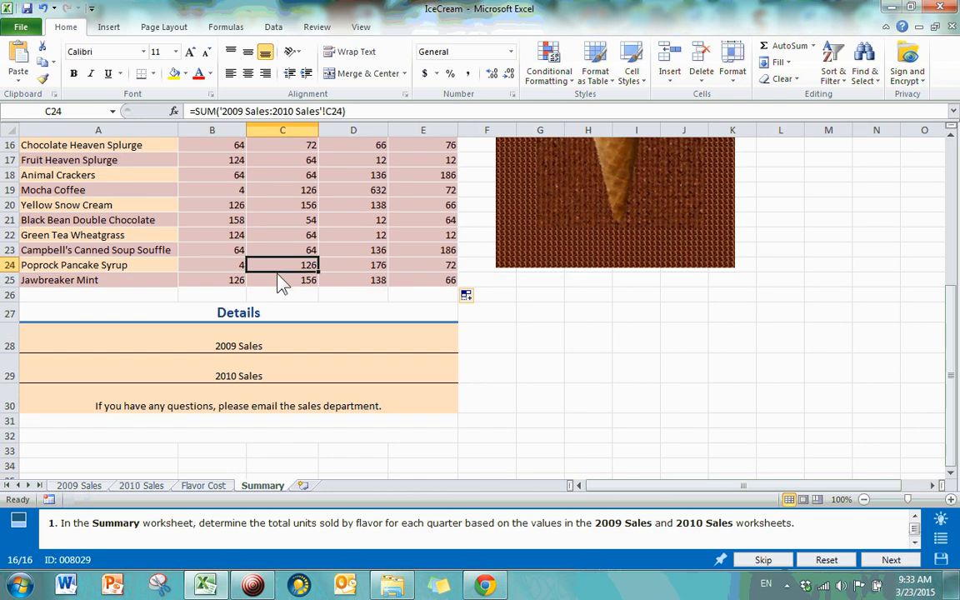
{"action": "left_click", "coordinate": [286, 280]}
{"action": "scroll", "coordinate": [275, 302], "scroll_direction": "up", "scroll_amount": 5}
{"action": "left_click", "coordinate": [423, 258]}
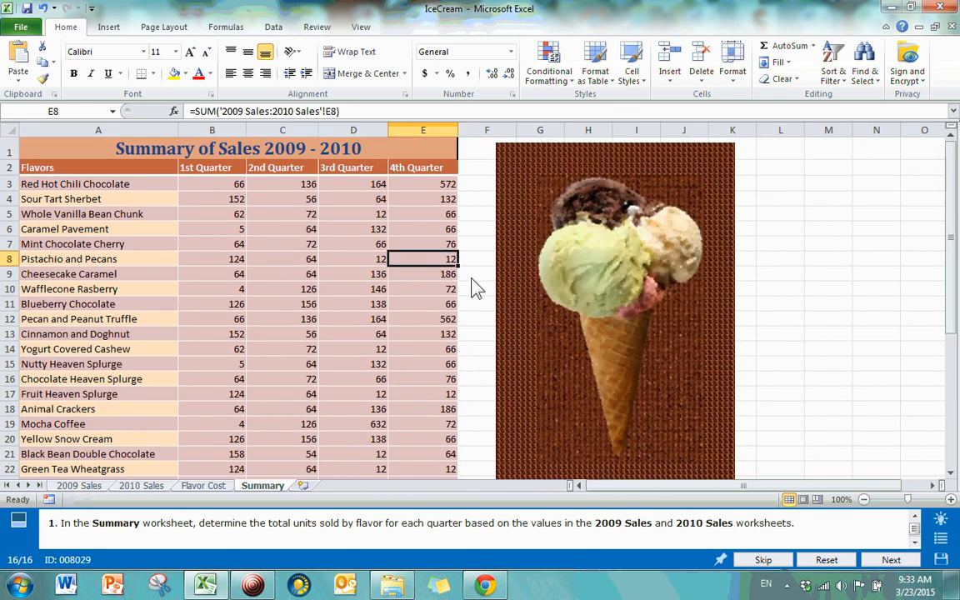
{"action": "left_click", "coordinate": [483, 258]}
{"action": "scroll", "coordinate": [453, 298], "scroll_direction": "down", "scroll_amount": 3}
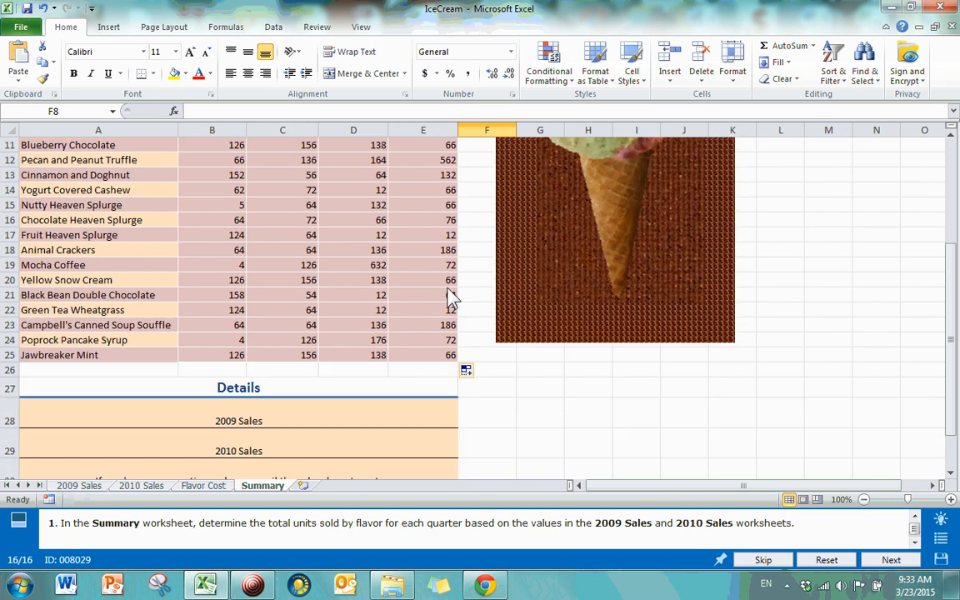
{"action": "scroll", "coordinate": [423, 301], "scroll_direction": "up", "scroll_amount": 3}
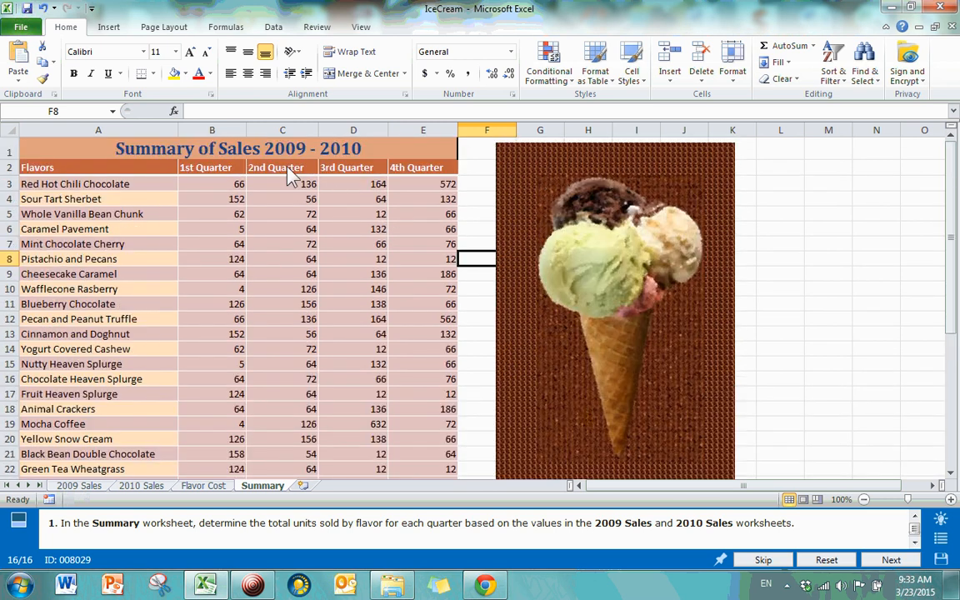
{"action": "left_click", "coordinate": [208, 275]}
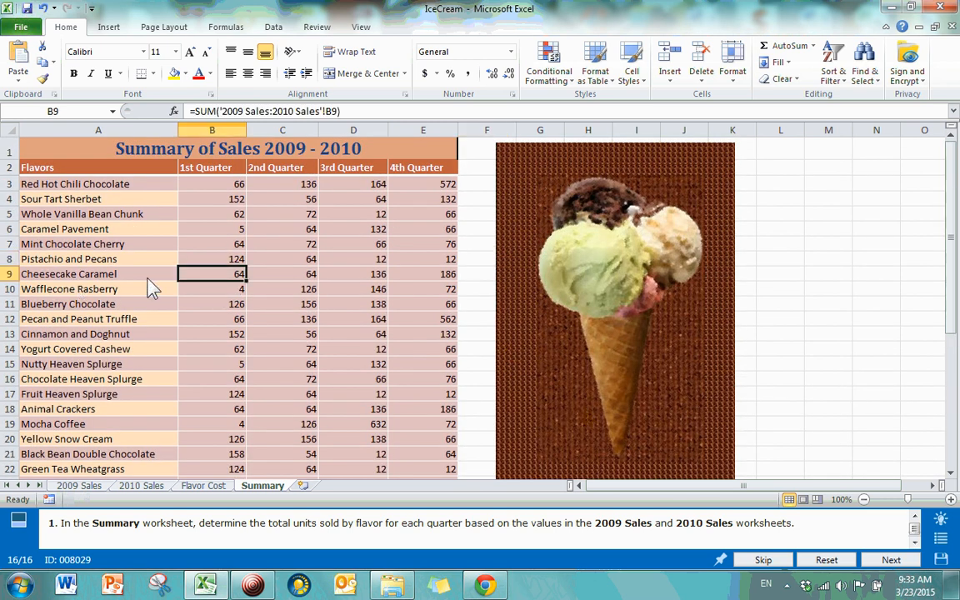
{"action": "left_click", "coordinate": [438, 381]}
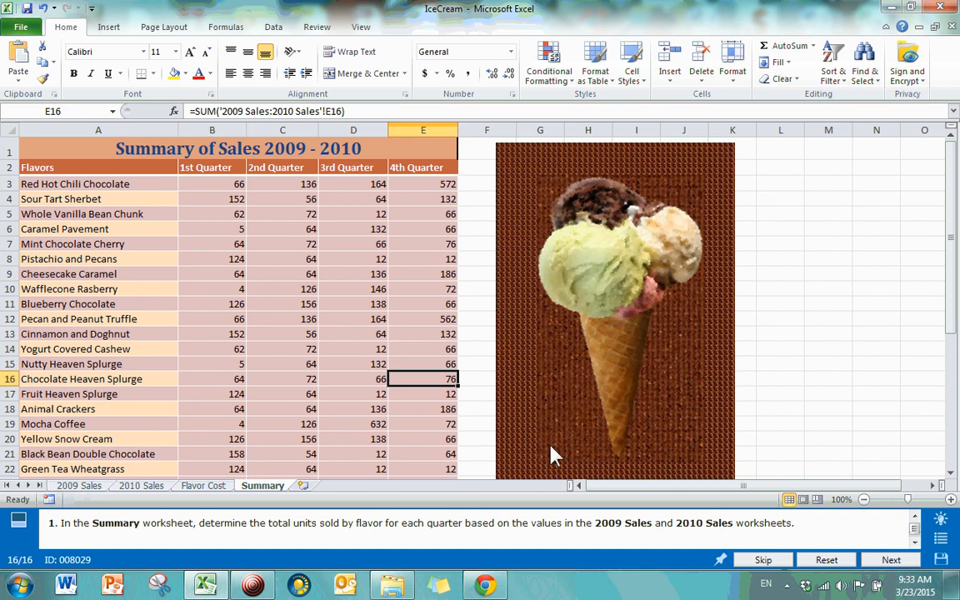
{"action": "scroll", "coordinate": [775, 313], "scroll_direction": "down", "scroll_amount": 2}
{"action": "scroll", "coordinate": [775, 313], "scroll_direction": "down", "scroll_amount": 2}
{"action": "left_click", "coordinate": [702, 391]}
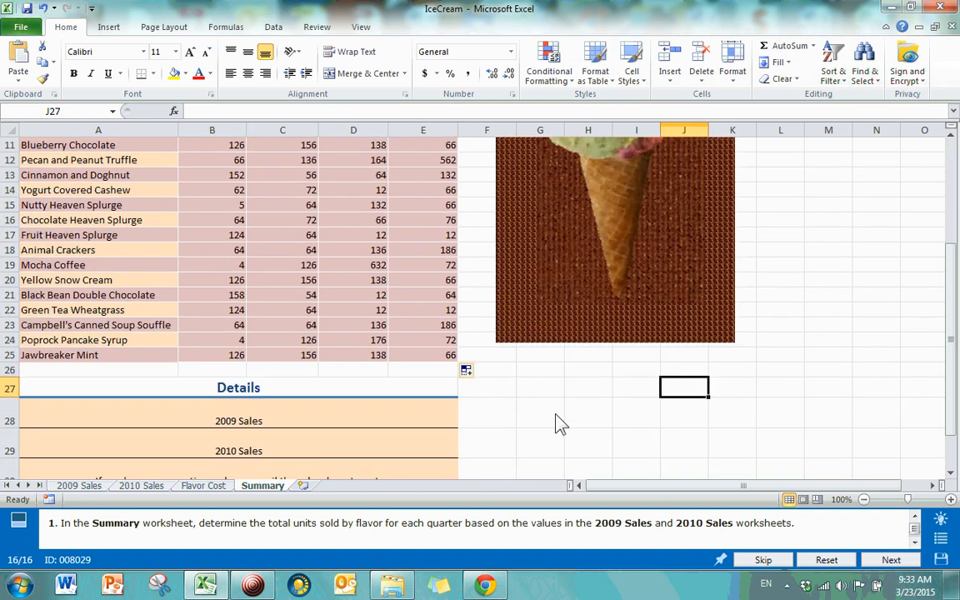
{"action": "left_click", "coordinate": [891, 560]}
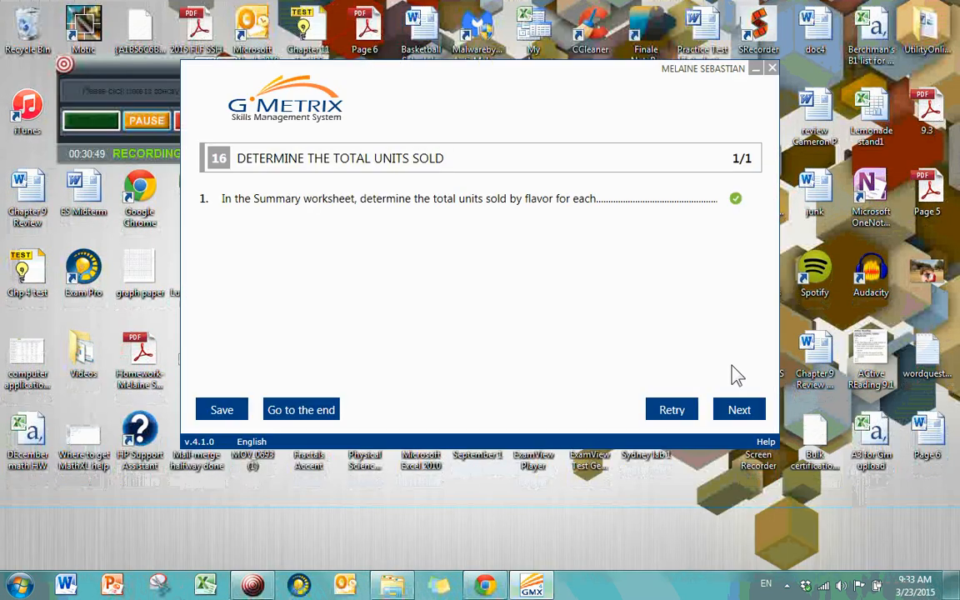
Step: Submit the practice test, scoring 1000 against the 700 pass mark, and return to start
{"action": "left_click", "coordinate": [749, 407]}
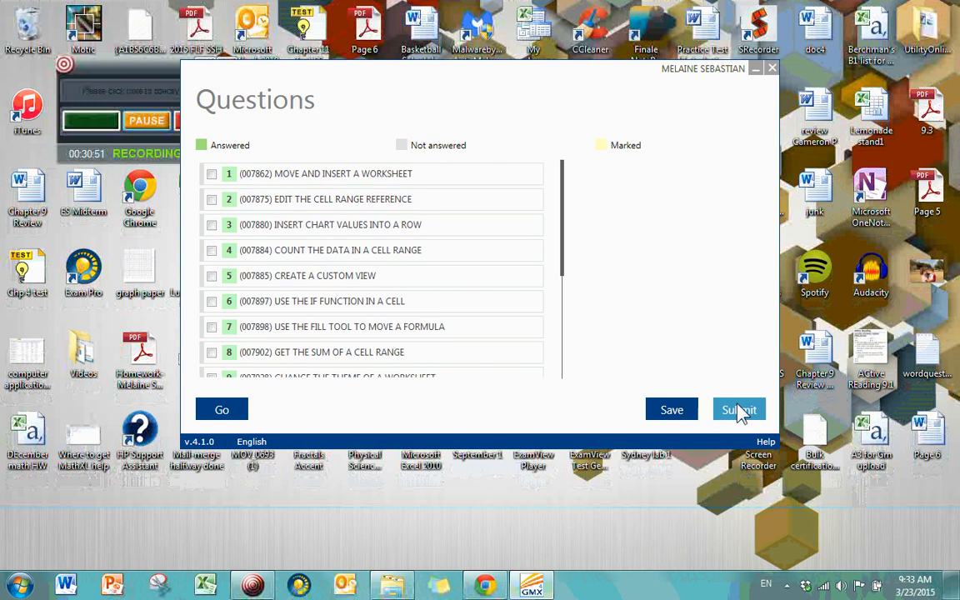
{"action": "left_click", "coordinate": [739, 411]}
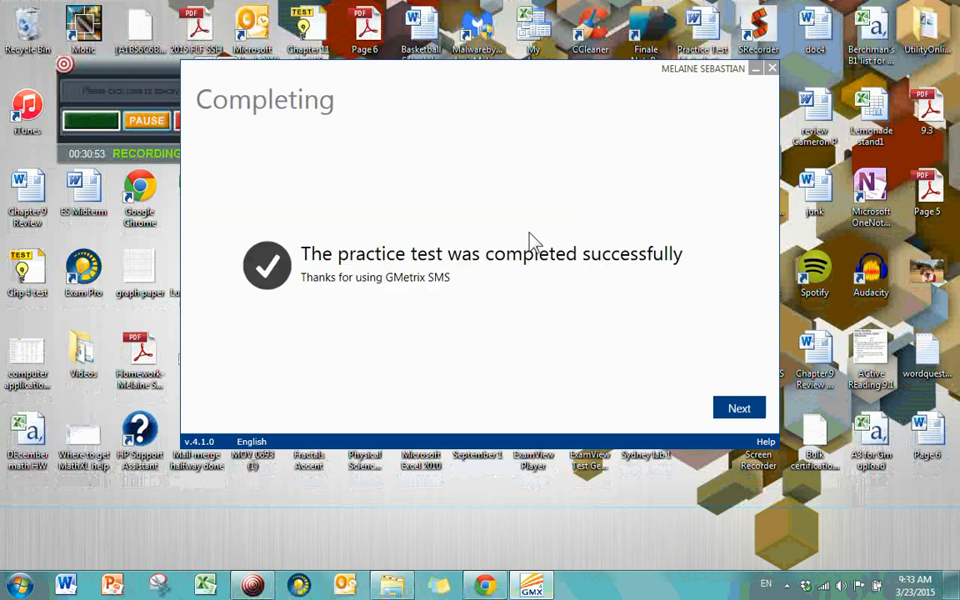
{"action": "left_click", "coordinate": [732, 411]}
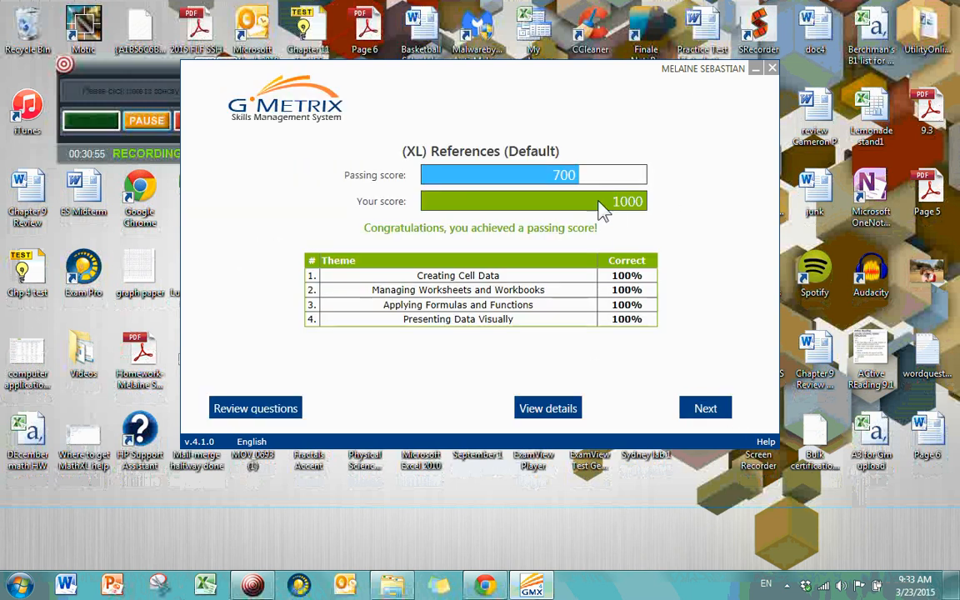
{"action": "left_click", "coordinate": [701, 415]}
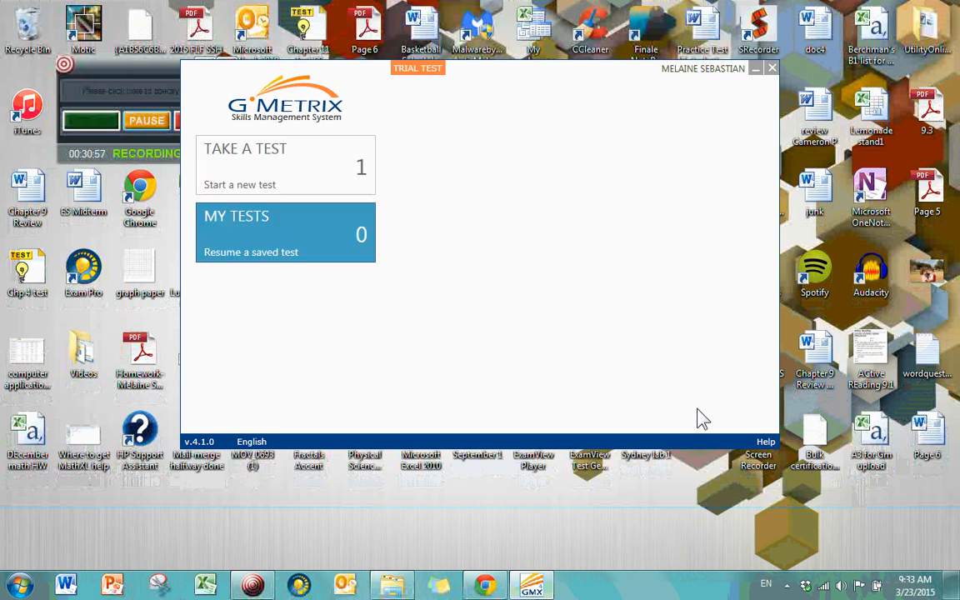